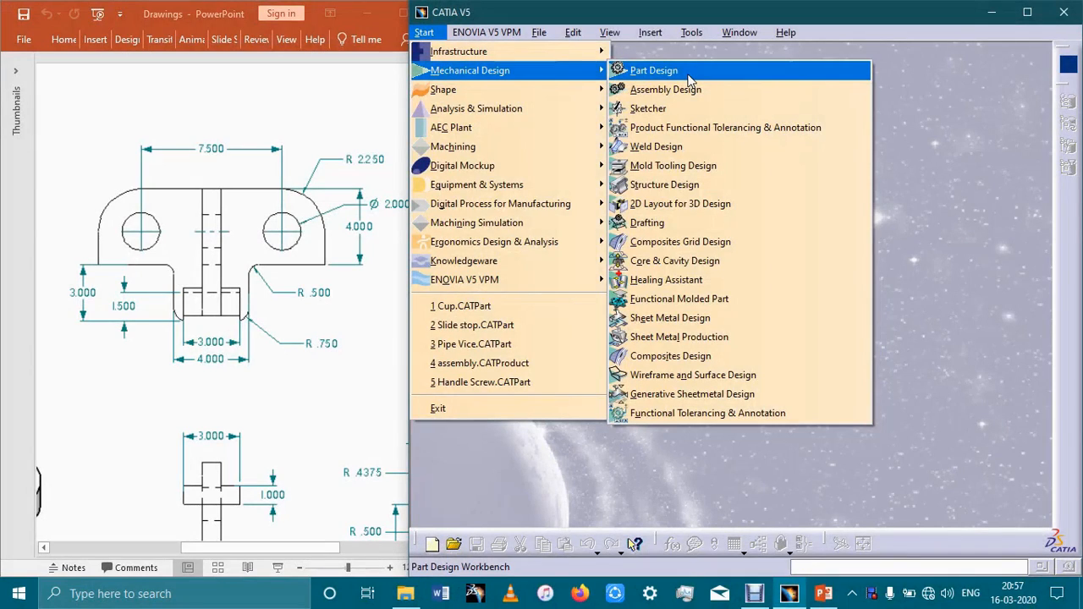
Create a new part named Slide Stop in the Part Design workbench.
click(689, 77)
click(423, 32)
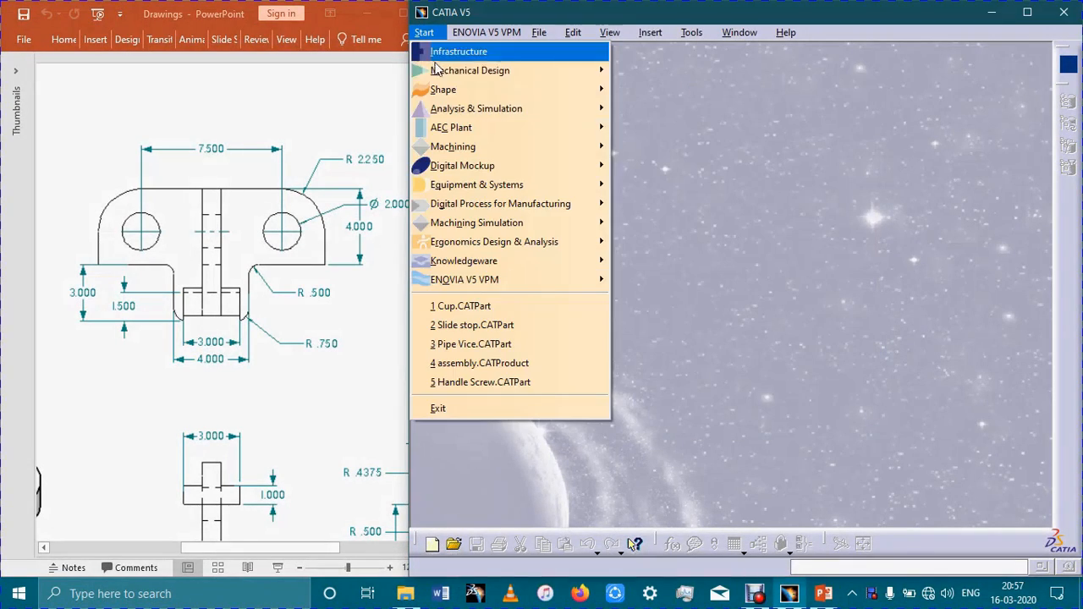
mouse_move(483, 70)
click(655, 71)
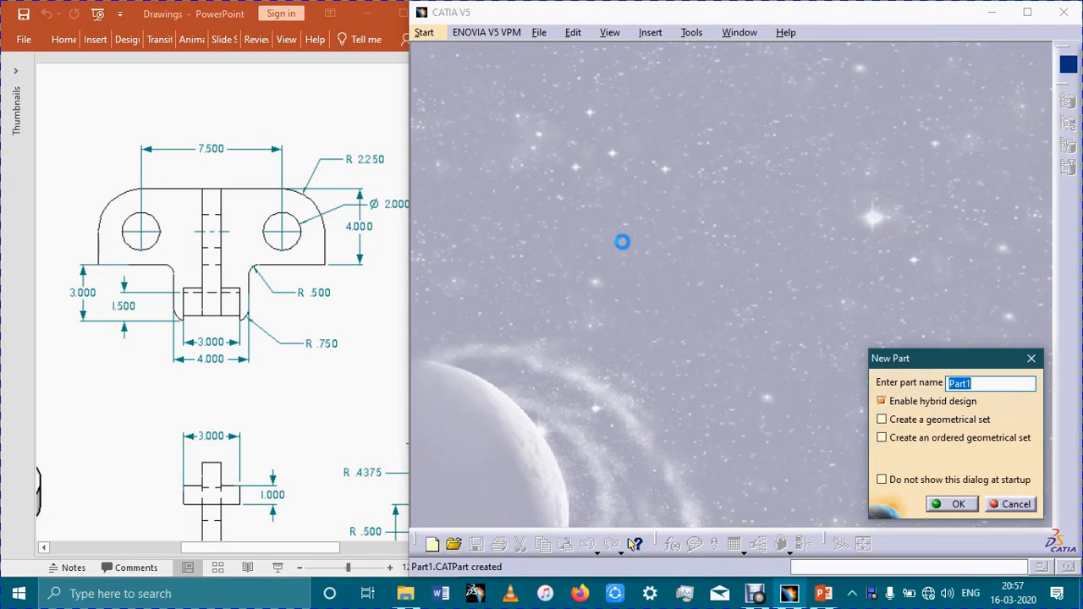
key(BackSpace)
key(Return)
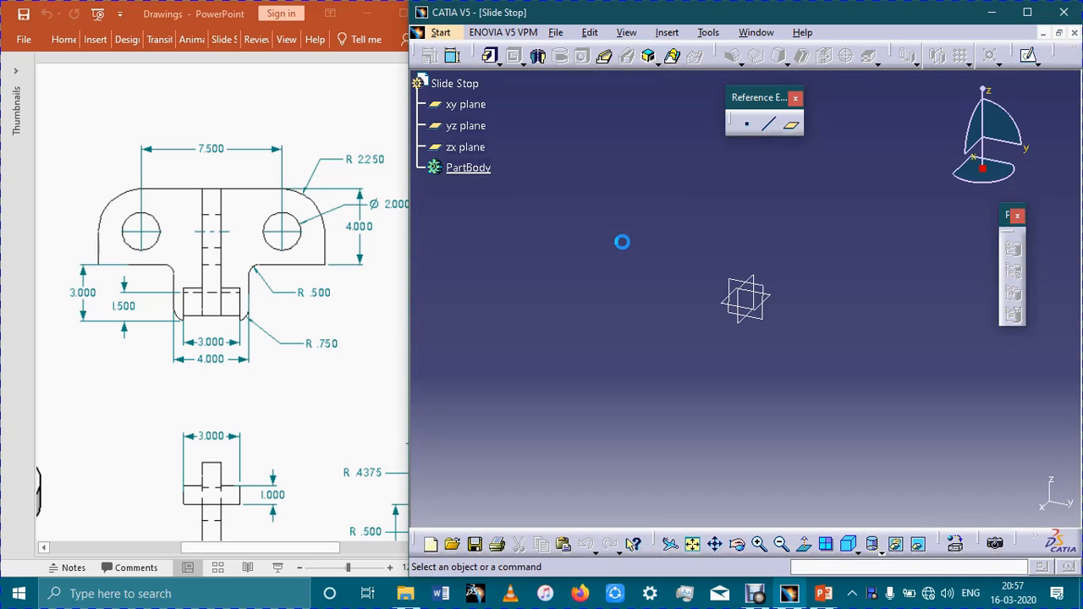
Open a sketch on the xy plane.
click(776, 301)
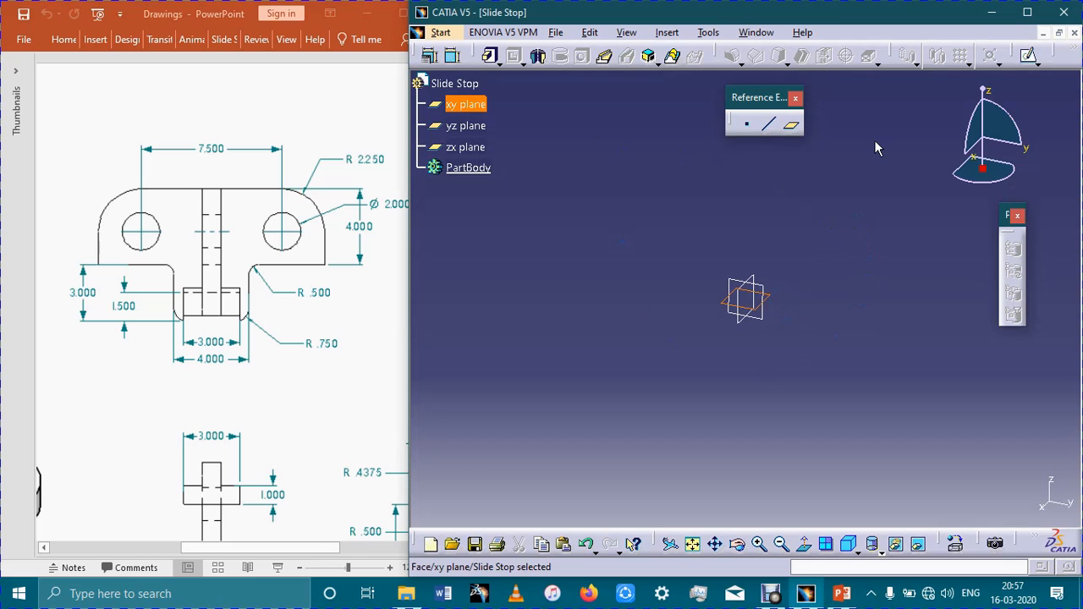
click(1028, 55)
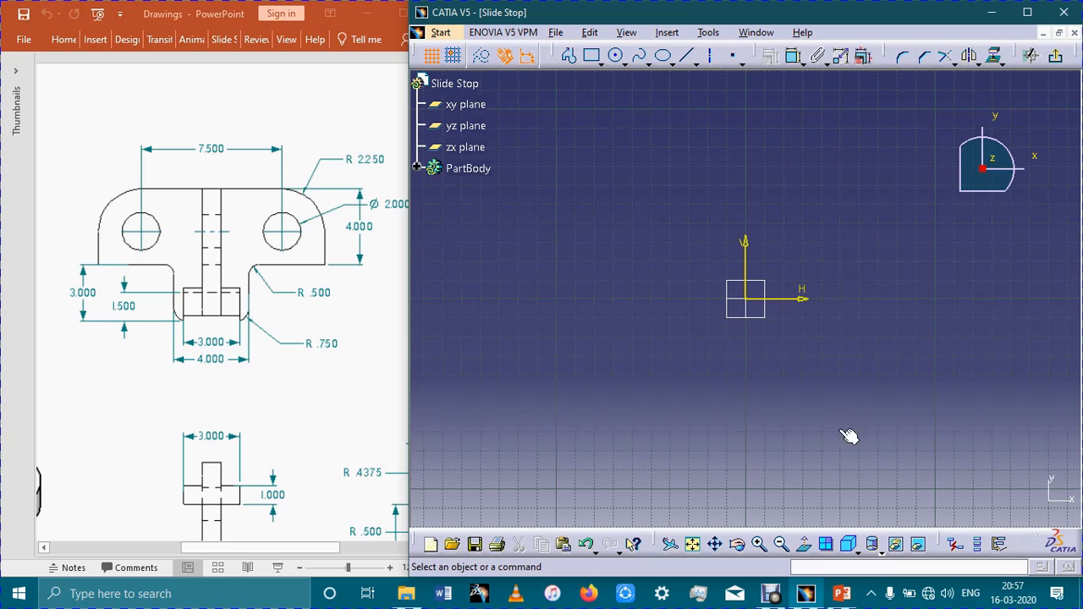
click(850, 544)
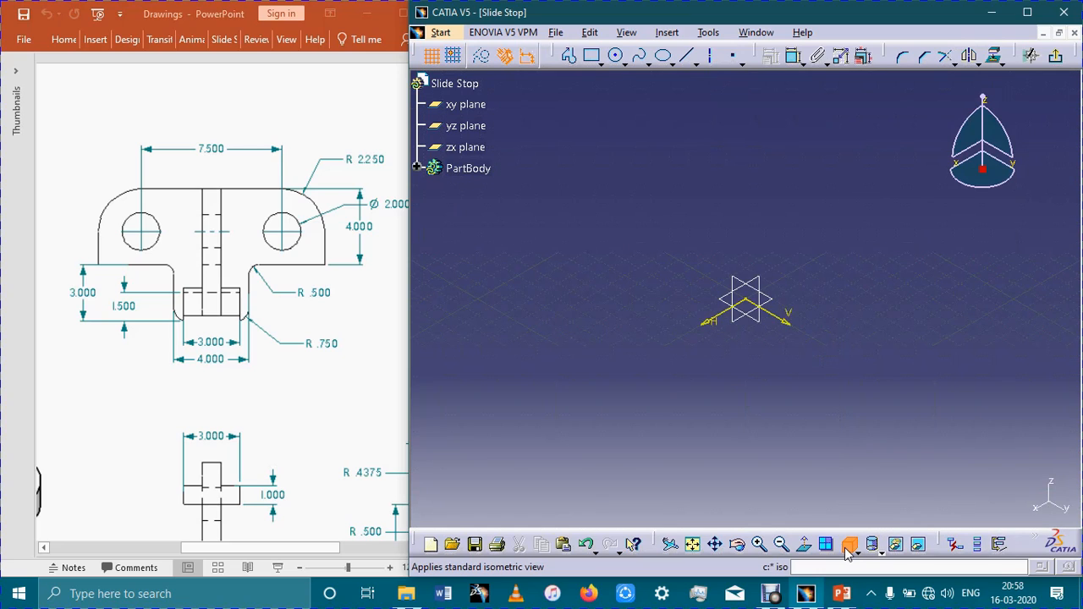
click(850, 546)
click(807, 545)
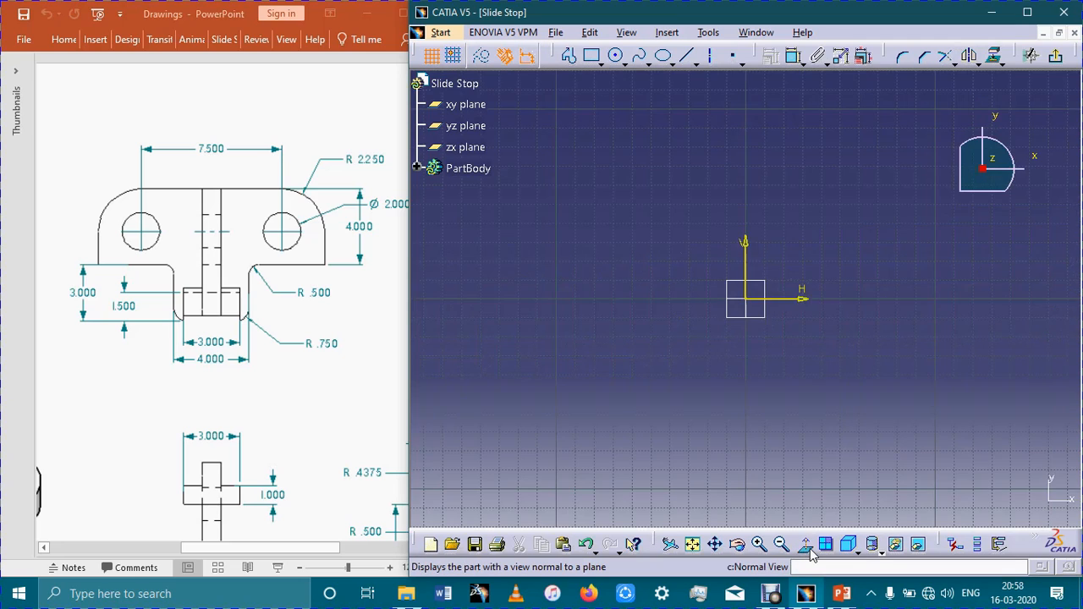
click(807, 546)
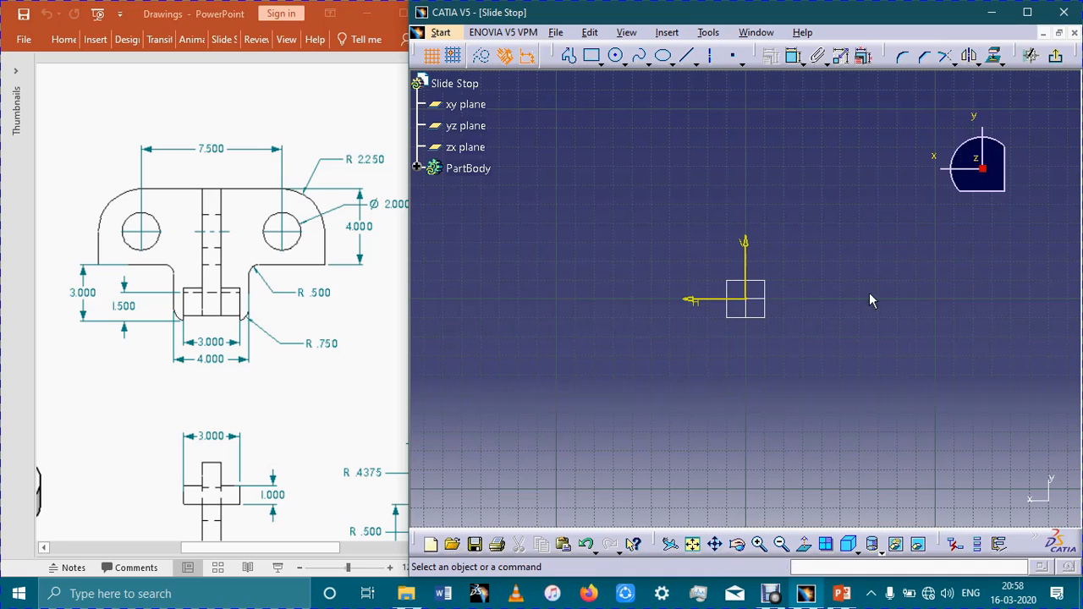
click(806, 546)
click(806, 545)
click(807, 546)
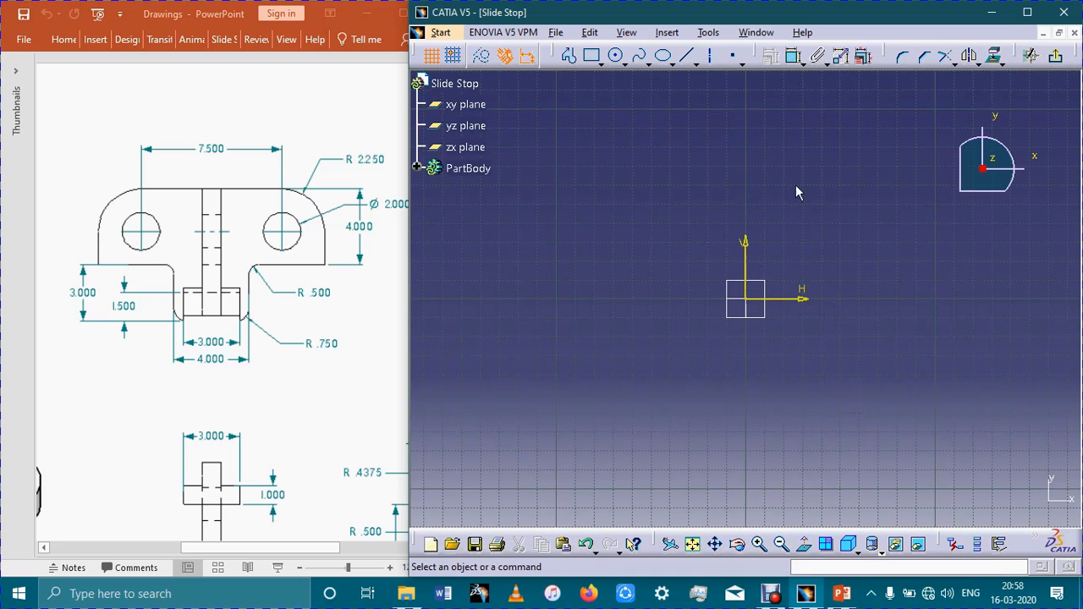
Start a profile on the V axis about 20 mm up: about 19 mm right, down to the H axis, about 11 mm right, about 44 mm up.
click(569, 55)
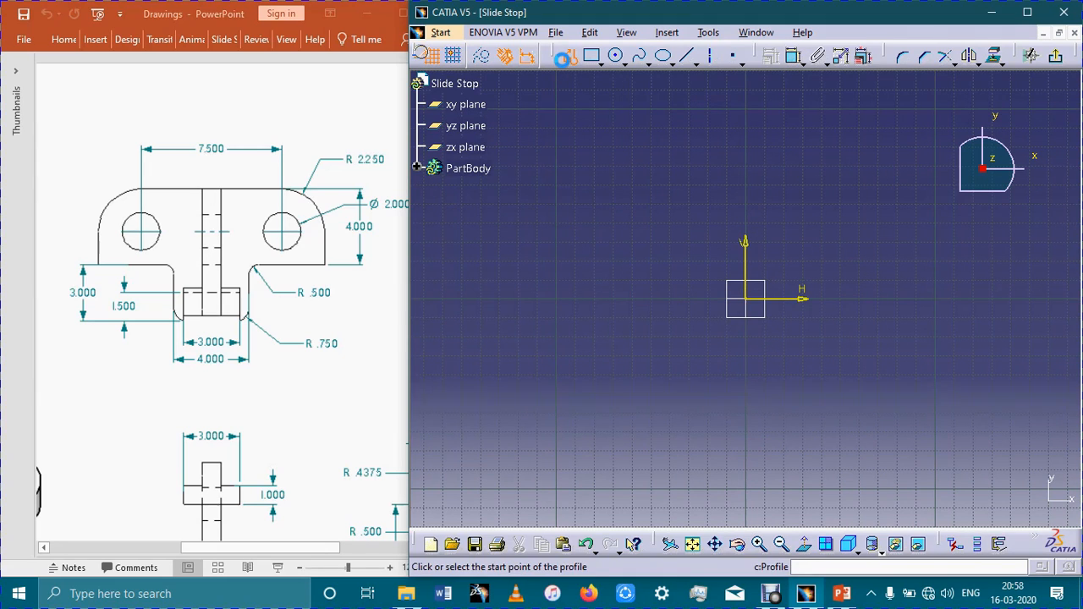
click(748, 261)
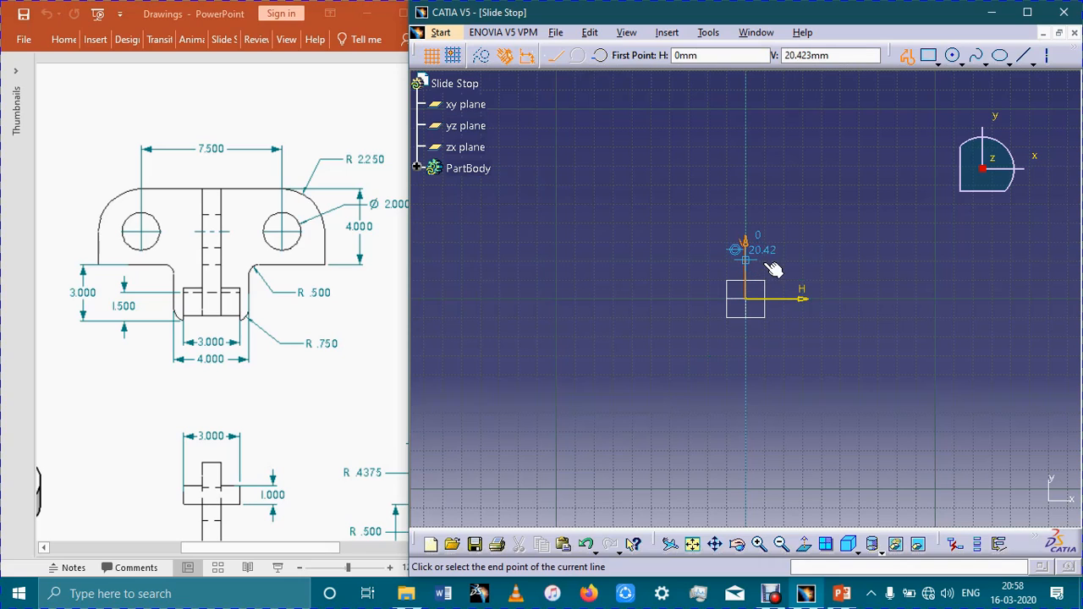
click(781, 262)
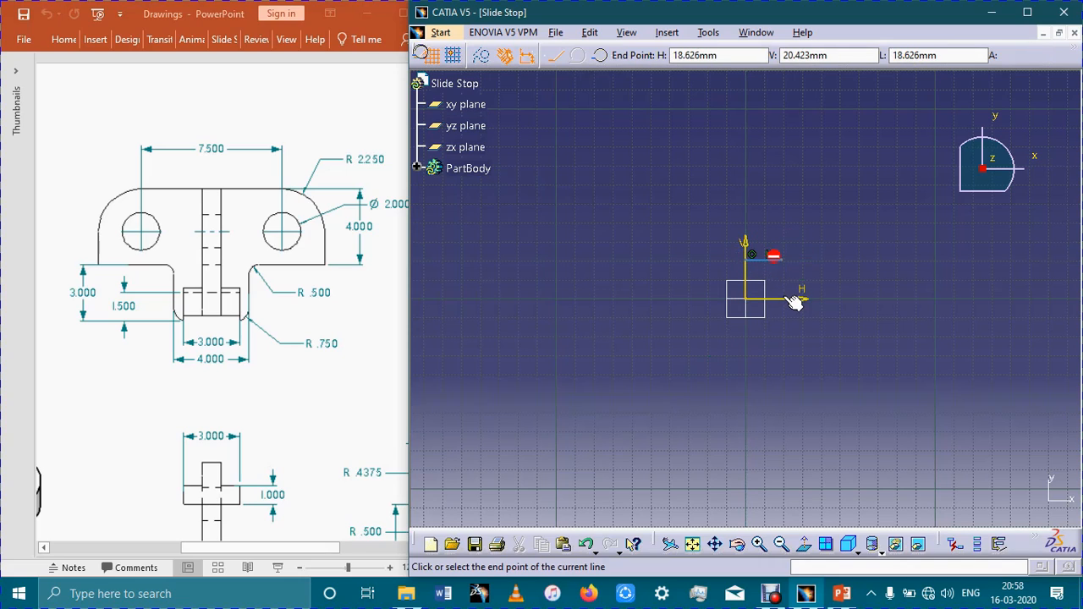
click(785, 298)
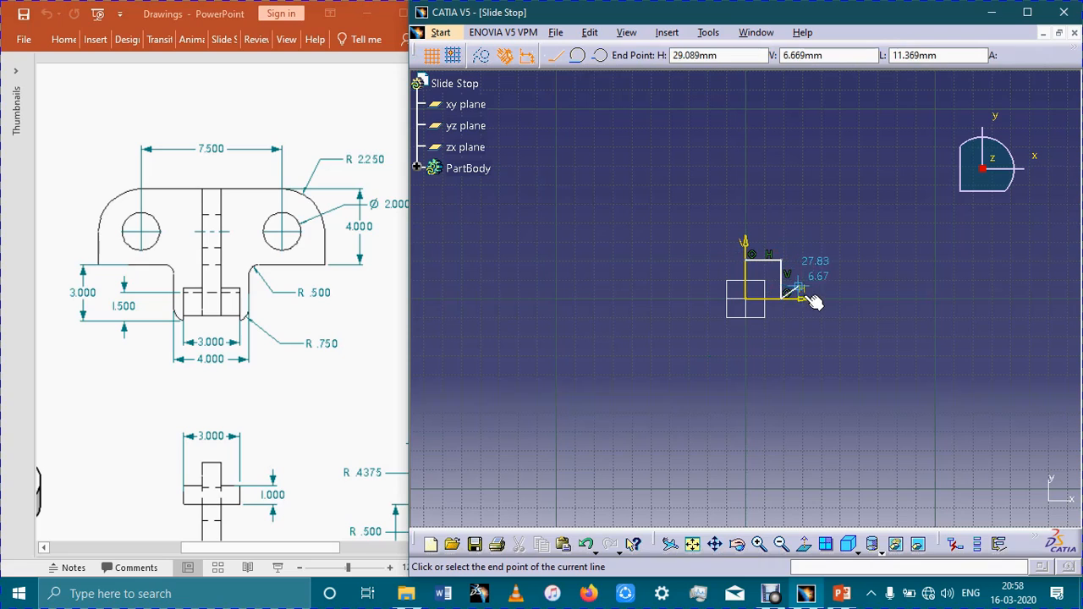
click(802, 299)
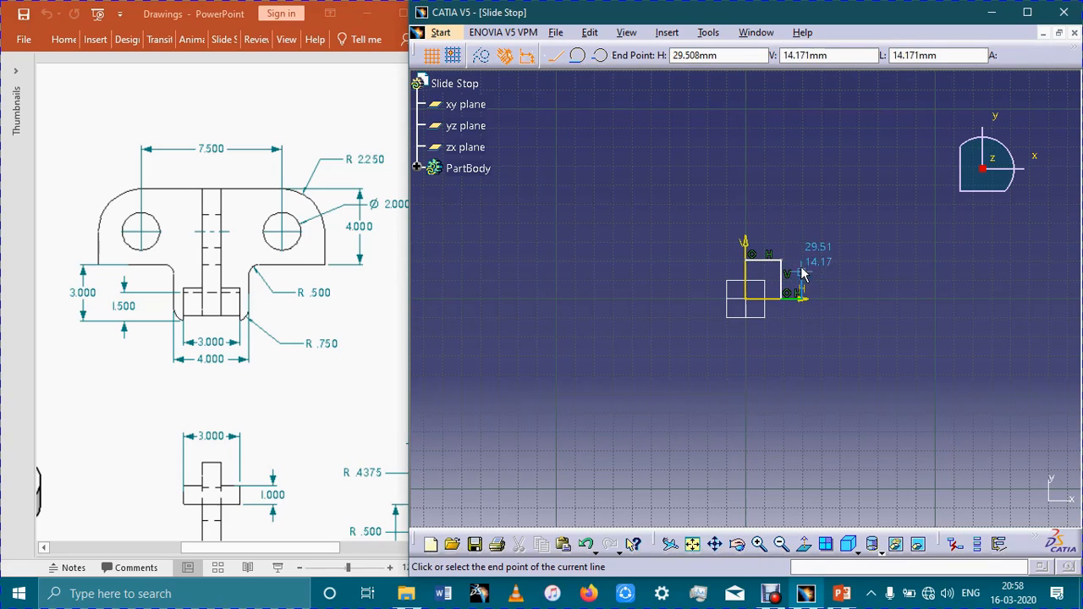
click(802, 216)
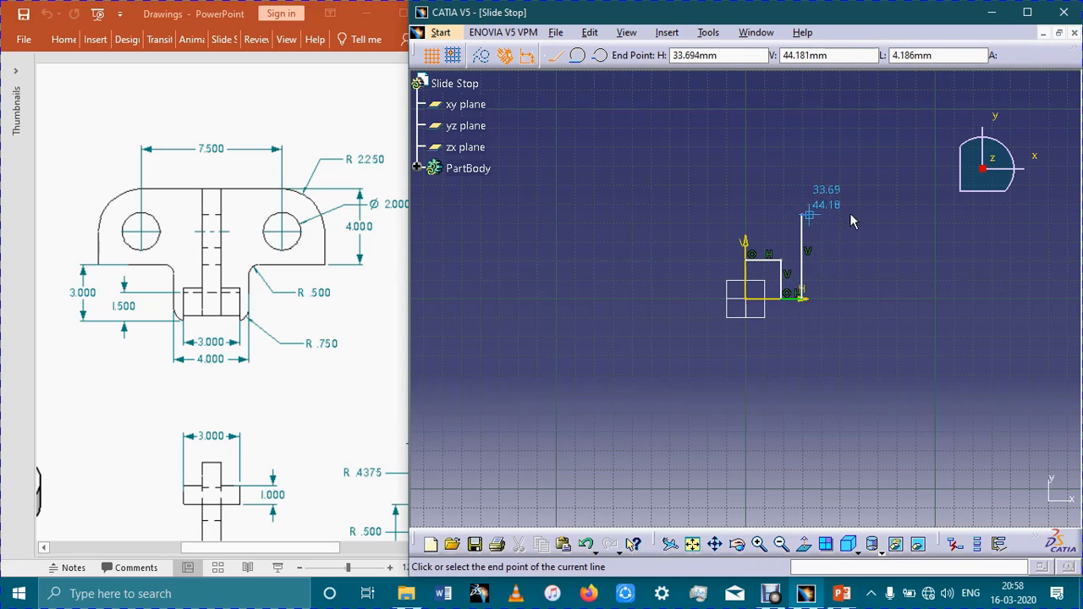
Continue the profile horizontally to about 88 mm from the V axis, vertically to about 83 mm height, back to the V axis, and close it.
click(908, 220)
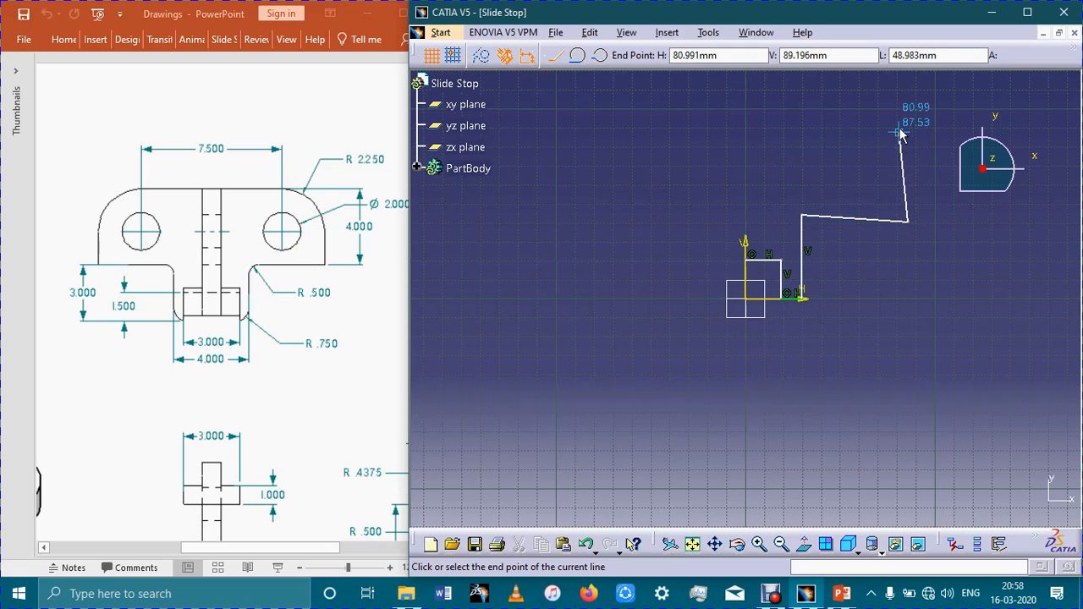
key(ctrl+z)
click(912, 215)
click(914, 142)
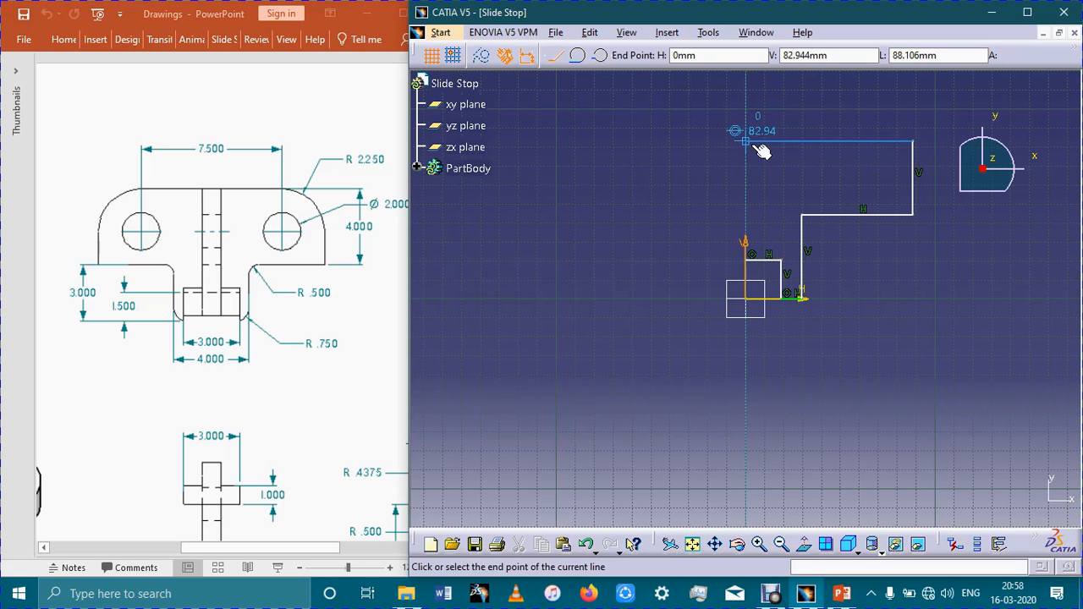
click(747, 142)
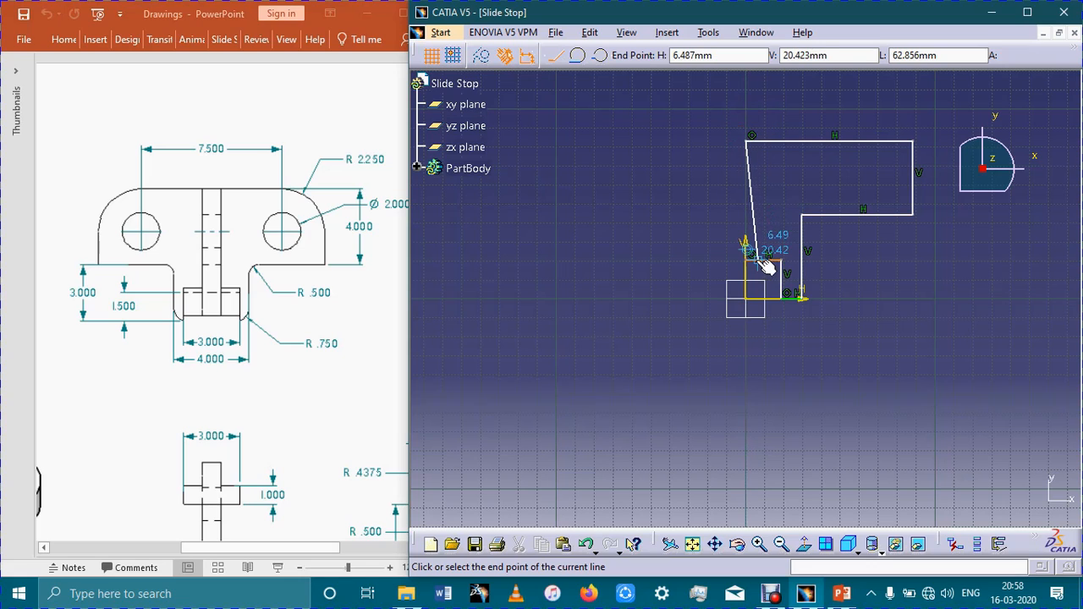
click(747, 252)
click(829, 381)
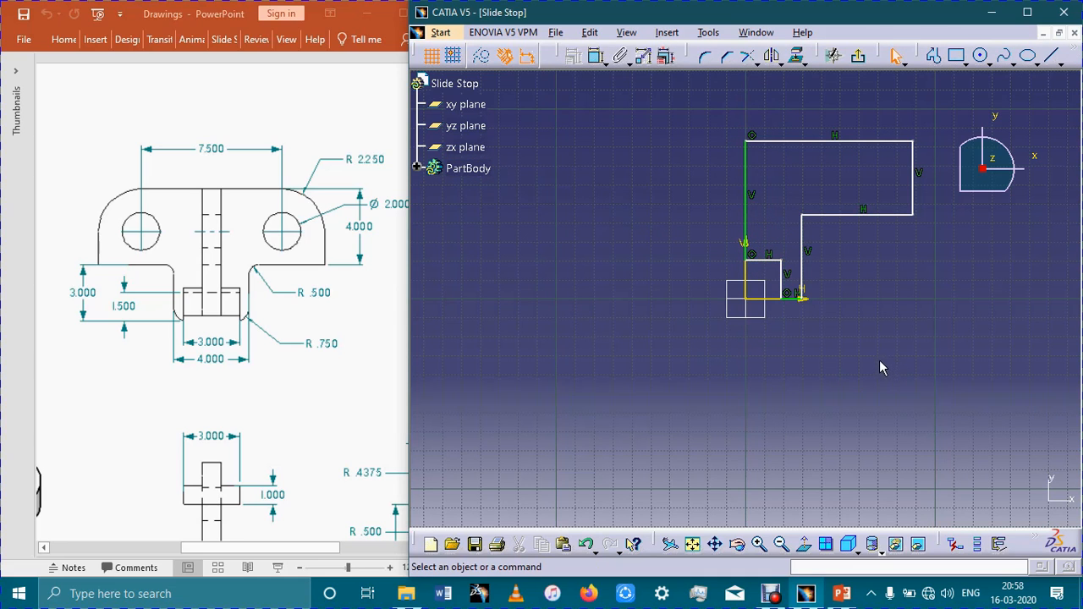
Constrain the inner vertical line of the notch to 1.5 mm from the V axis.
ctrl+middle_drag(881, 349, 873, 374)
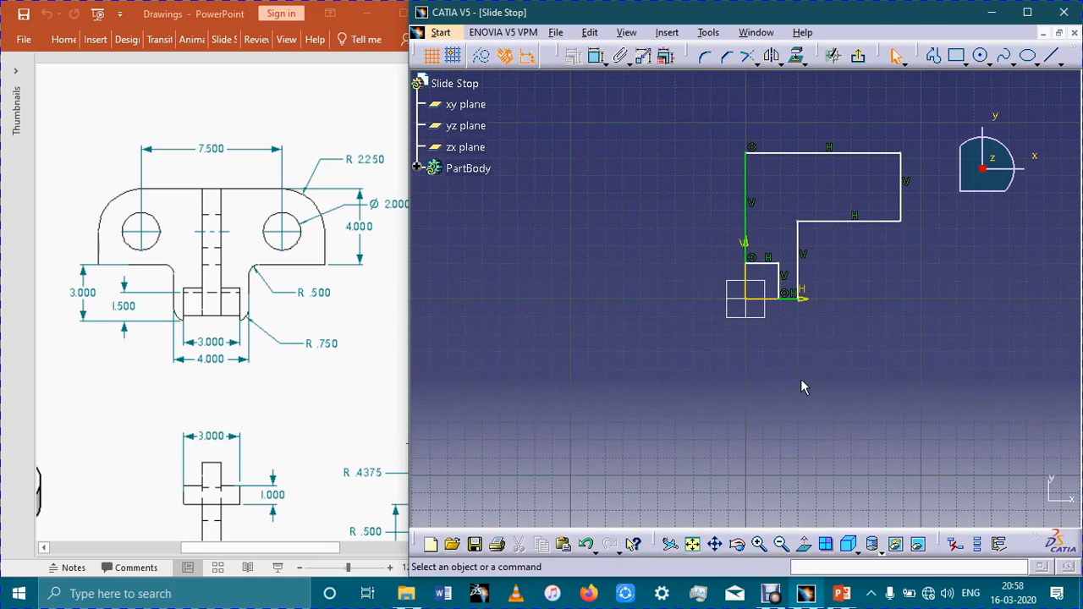
click(596, 56)
click(747, 281)
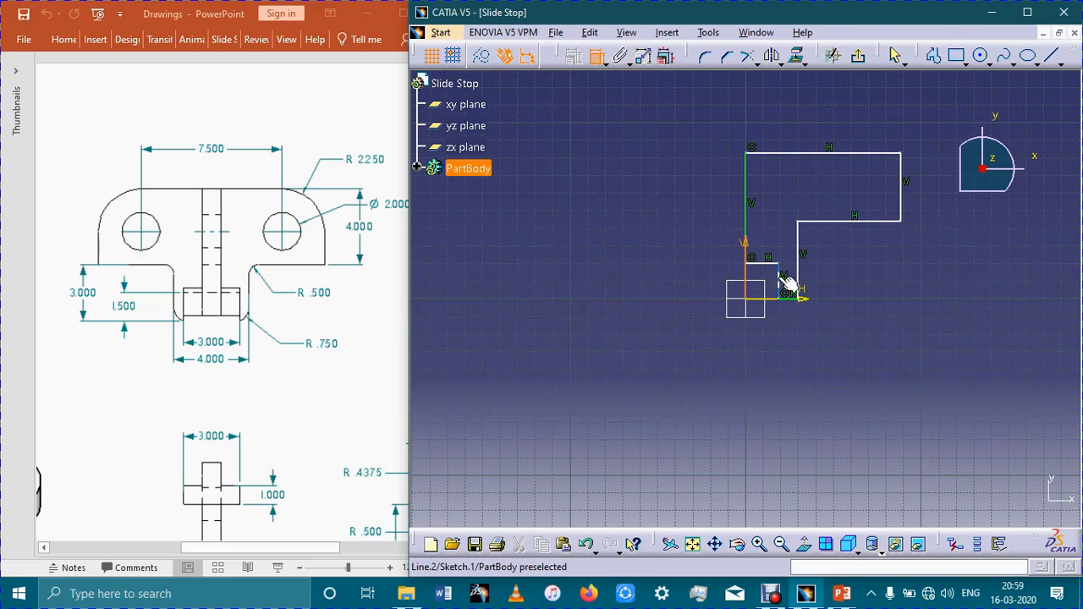
click(786, 282)
click(772, 347)
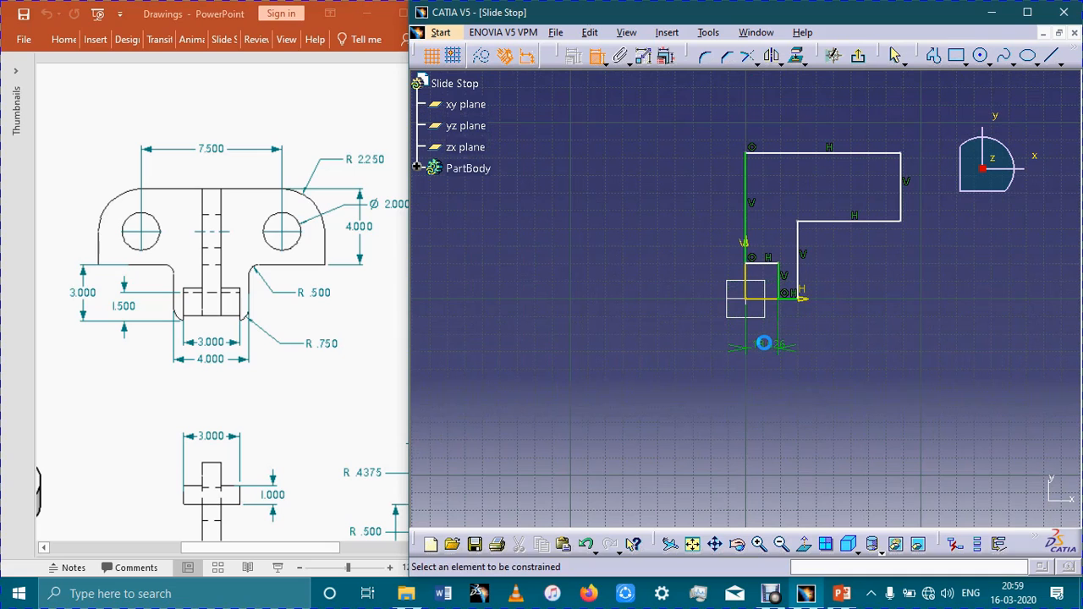
text(1.5)
key(Return)
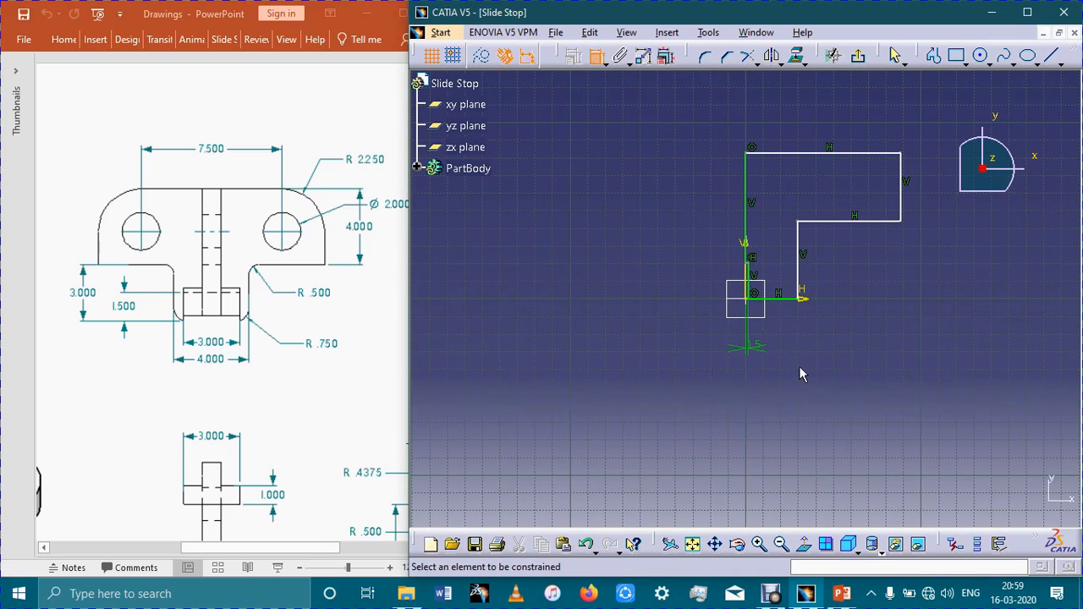
Constrain the outer vertical line of the narrow leg to 2 mm from the V axis.
ctrl+middle_drag(812, 325, 862, 415)
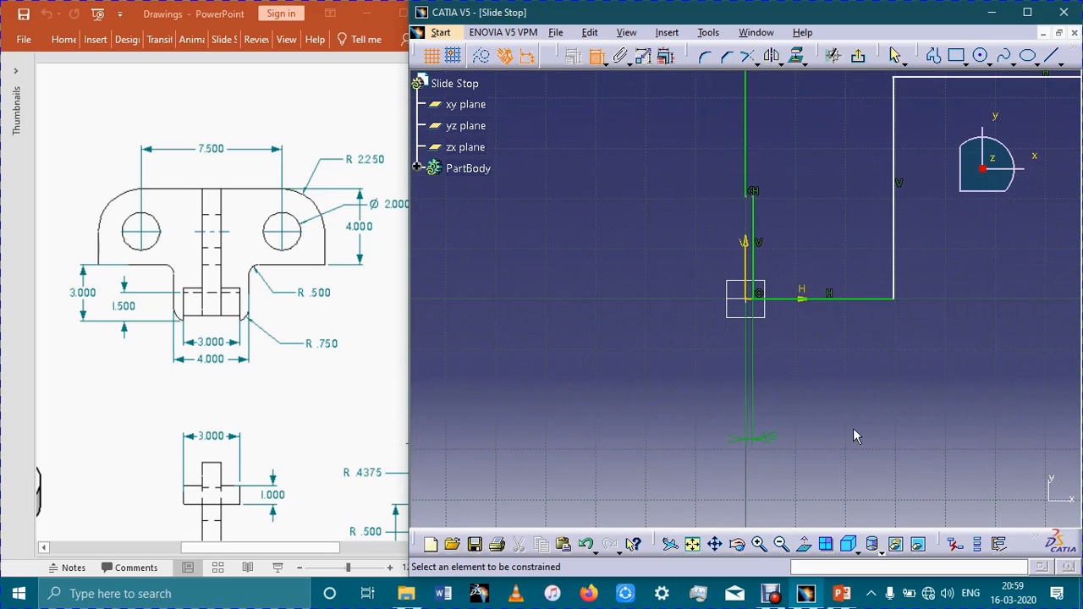
click(755, 286)
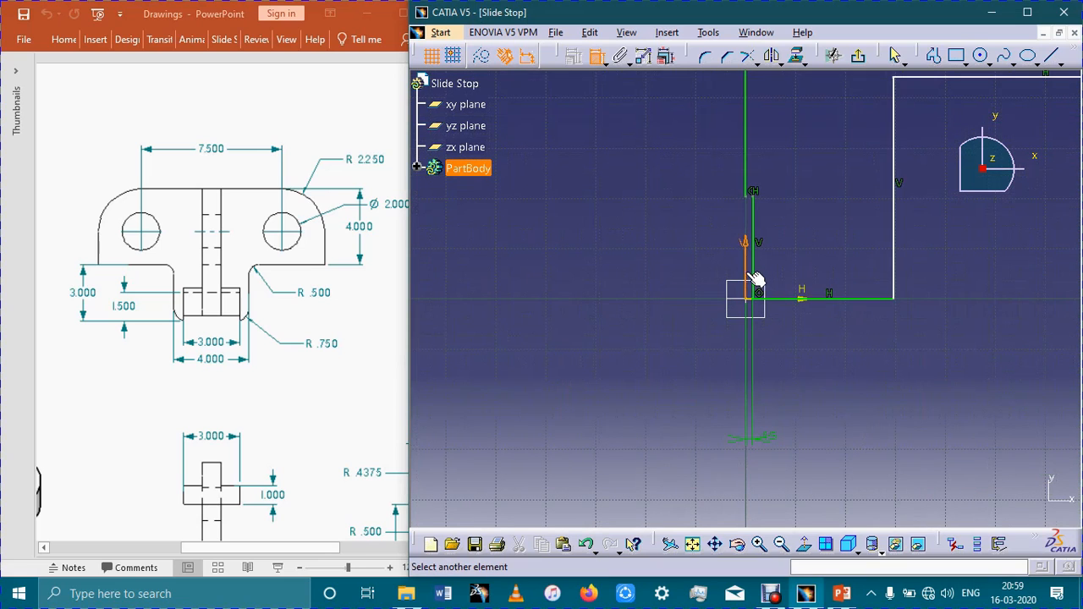
click(896, 256)
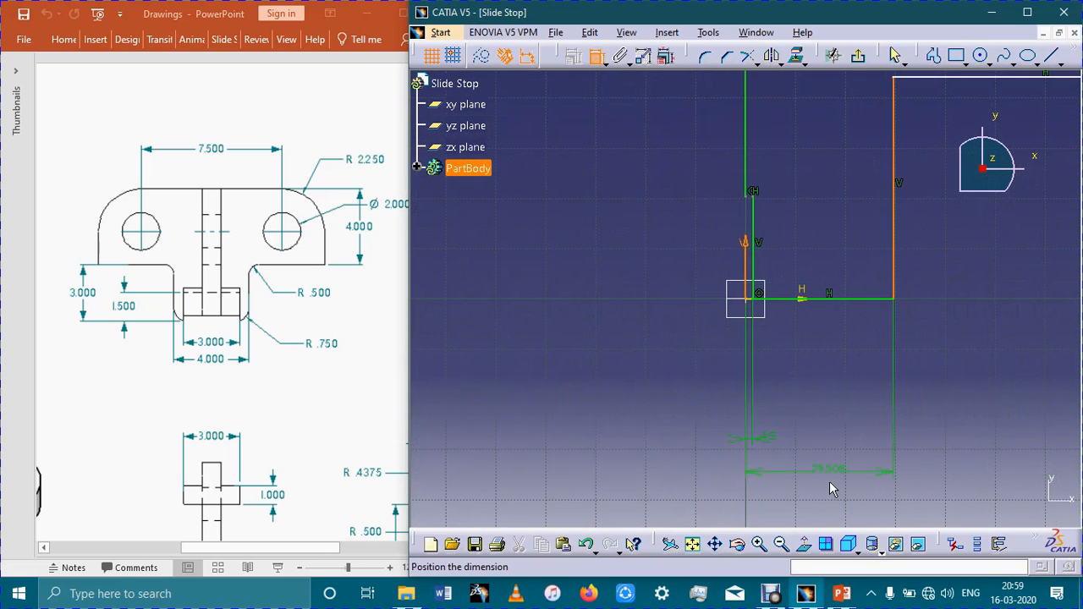
double_click(826, 470)
text(29.508mm)
key(Return)
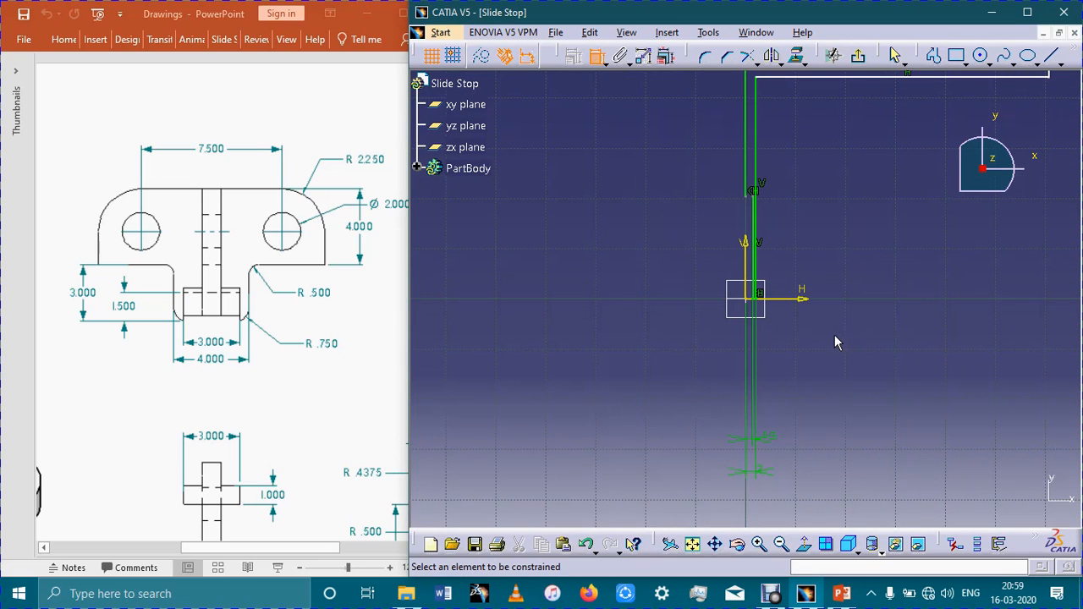
Constrain the notch's short upper horizontal line to 1.5 mm from the H axis.
middle_drag(829, 266, 836, 351)
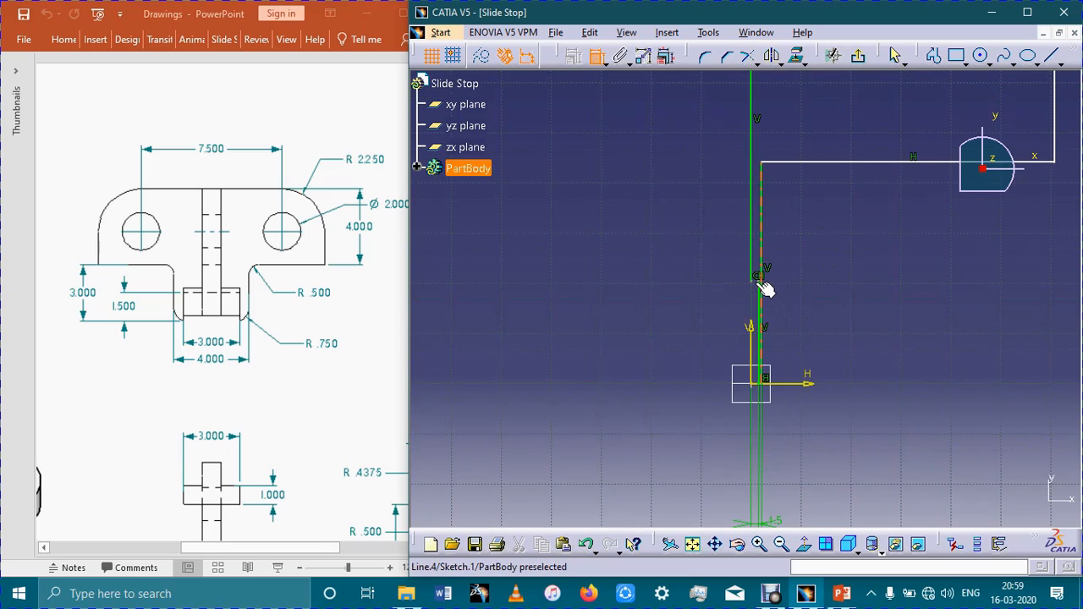
mouse_move(824, 329)
ctrl+middle_down()
mouse_move(866, 223)
mouse_move(832, 159)
ctrl+middle_up()
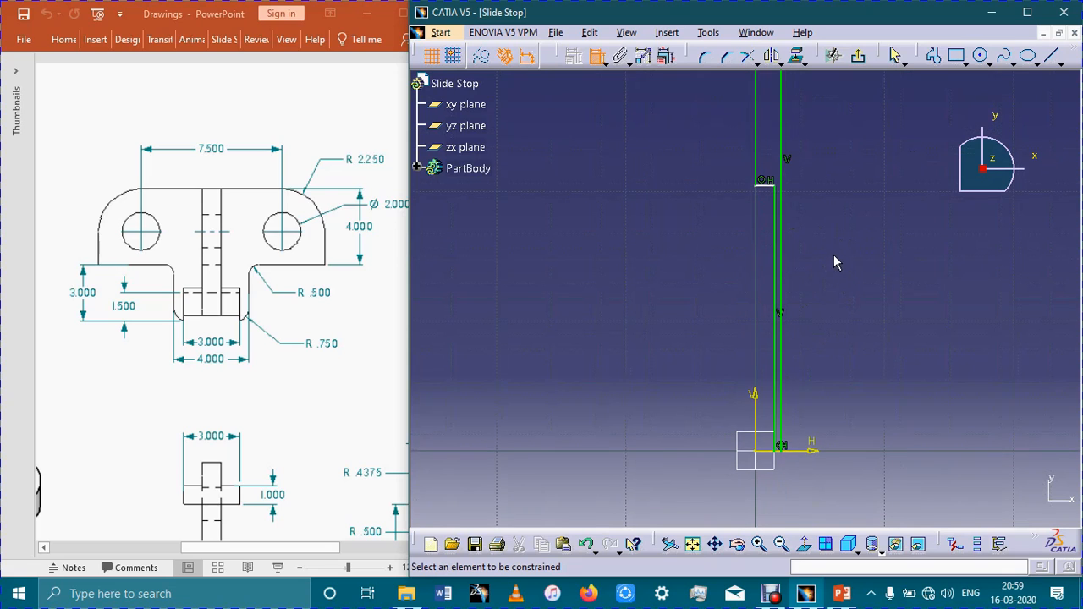
click(774, 190)
click(812, 450)
click(626, 415)
double_click(627, 398)
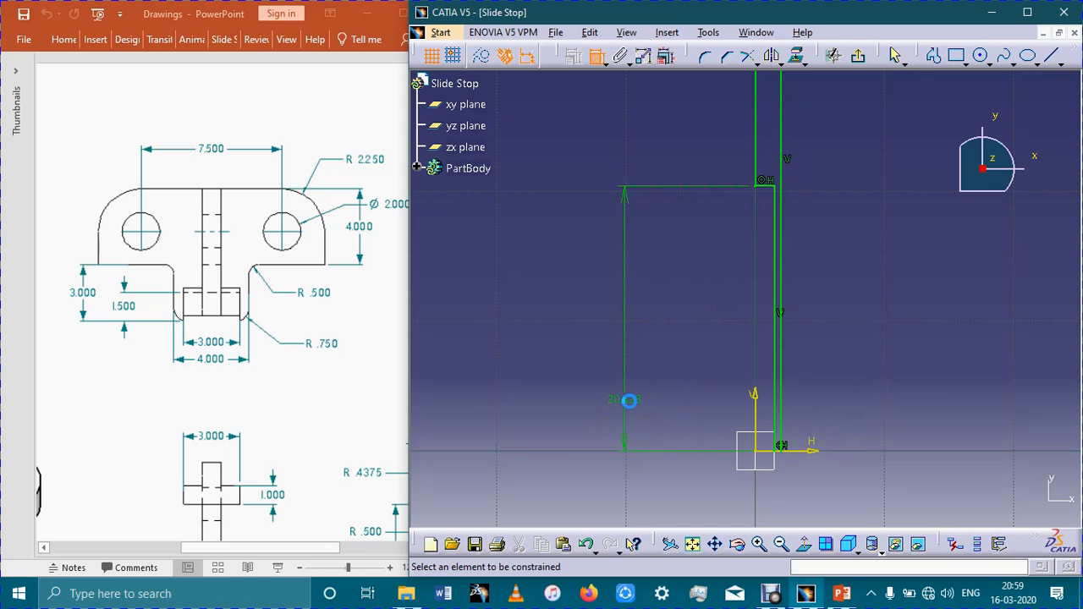
text(1.)
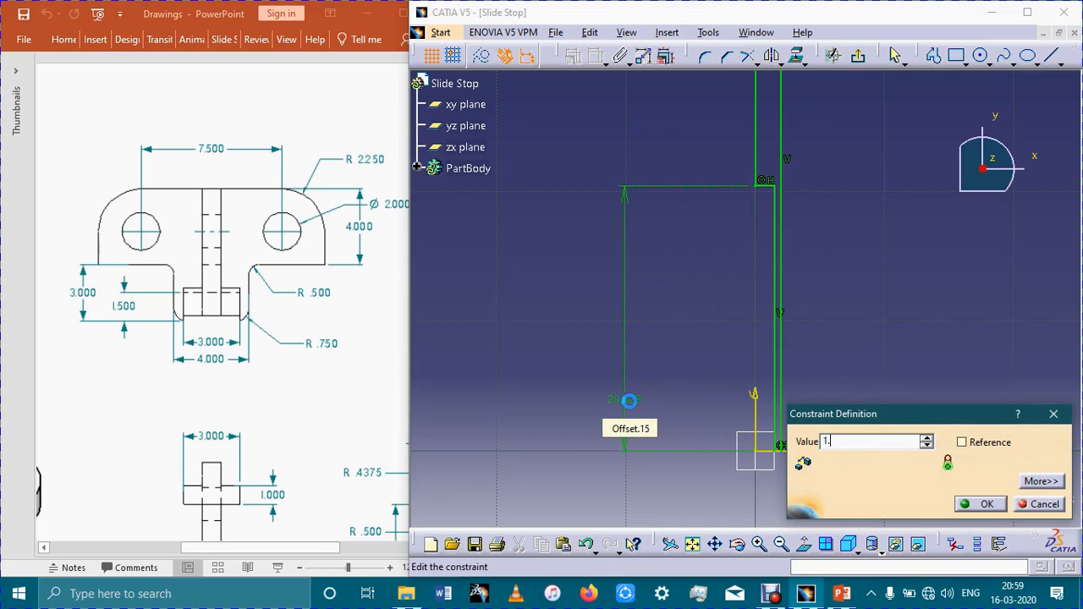
text(5)
key(Return)
Constrain the lower horizontal edge of the wide upper section to 3 mm from the H axis.
middle_drag(874, 349, 875, 411)
mouse_move(865, 351)
middle_down()
mouse_move(869, 404)
mouse_move(862, 354)
middle_up()
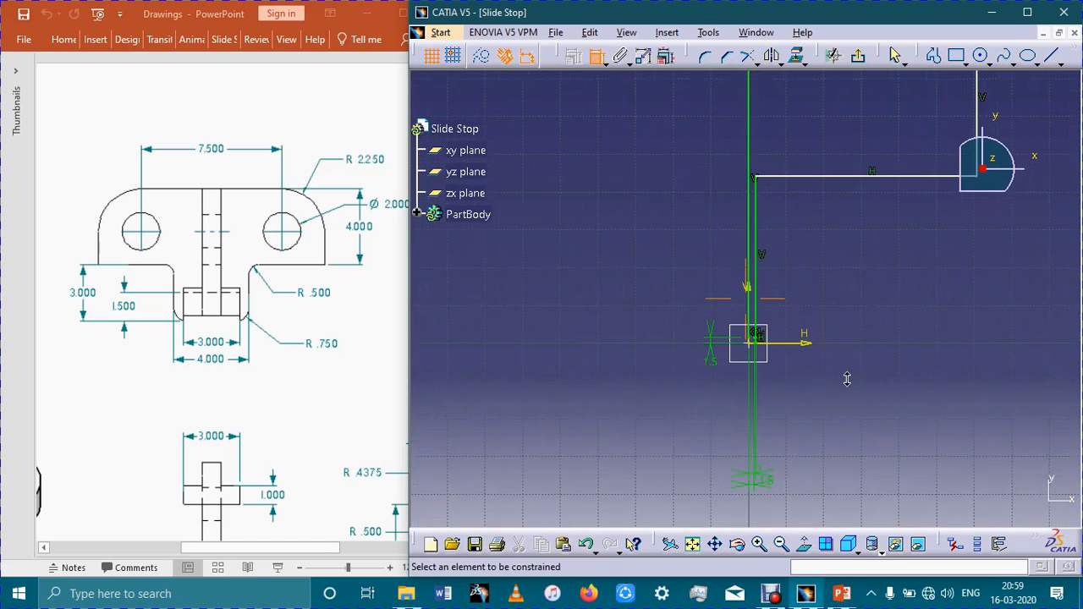
click(838, 172)
click(806, 346)
click(925, 308)
double_click(922, 306)
text(3mm)
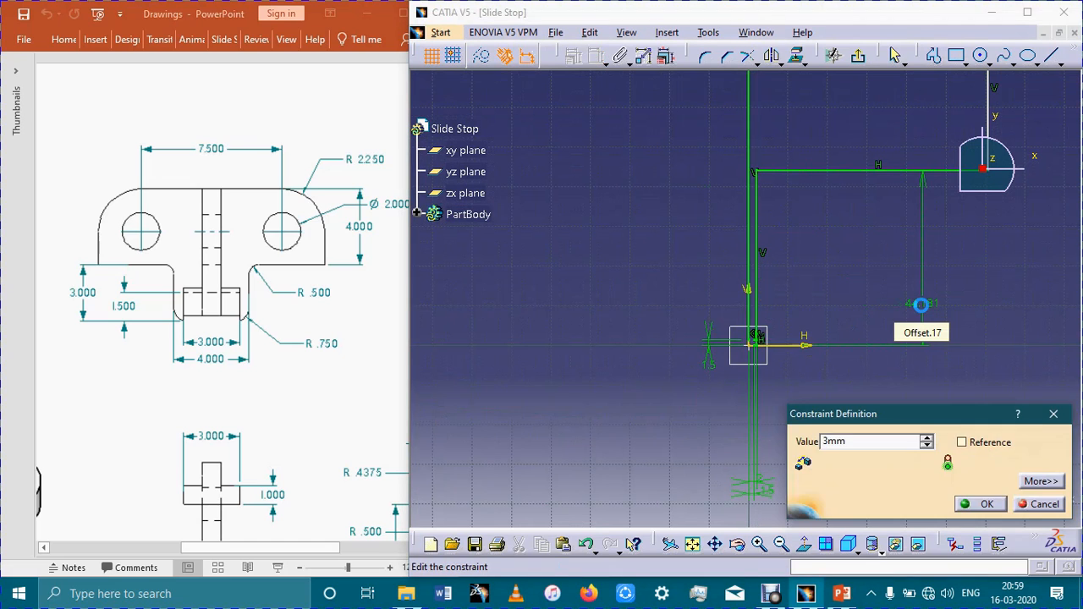
key(Return)
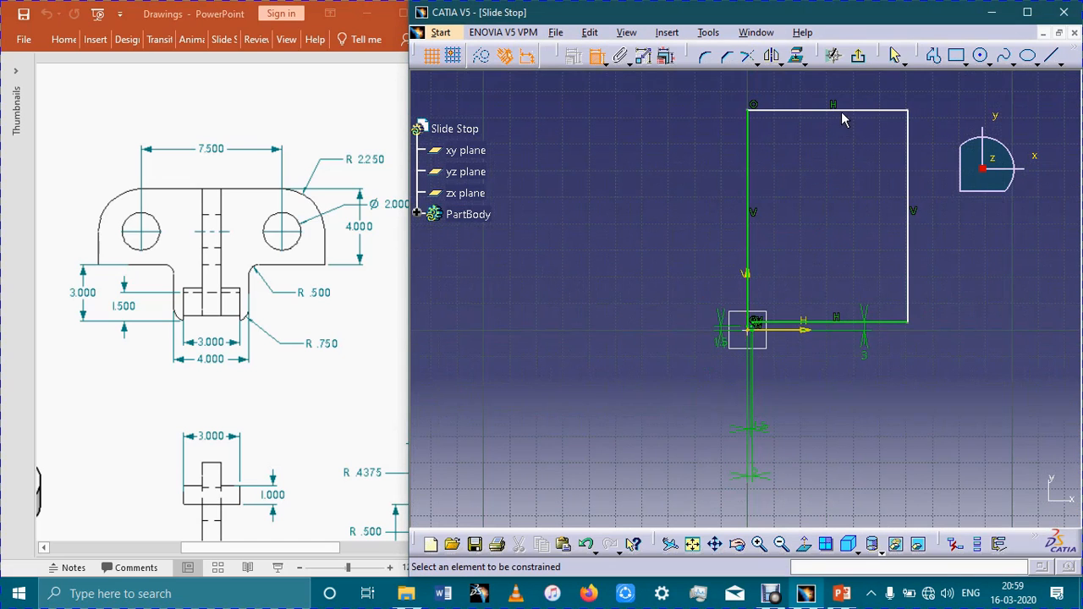
Constrain the top horizontal edge of the wide upper section to 7 mm from the H axis.
click(842, 111)
click(803, 331)
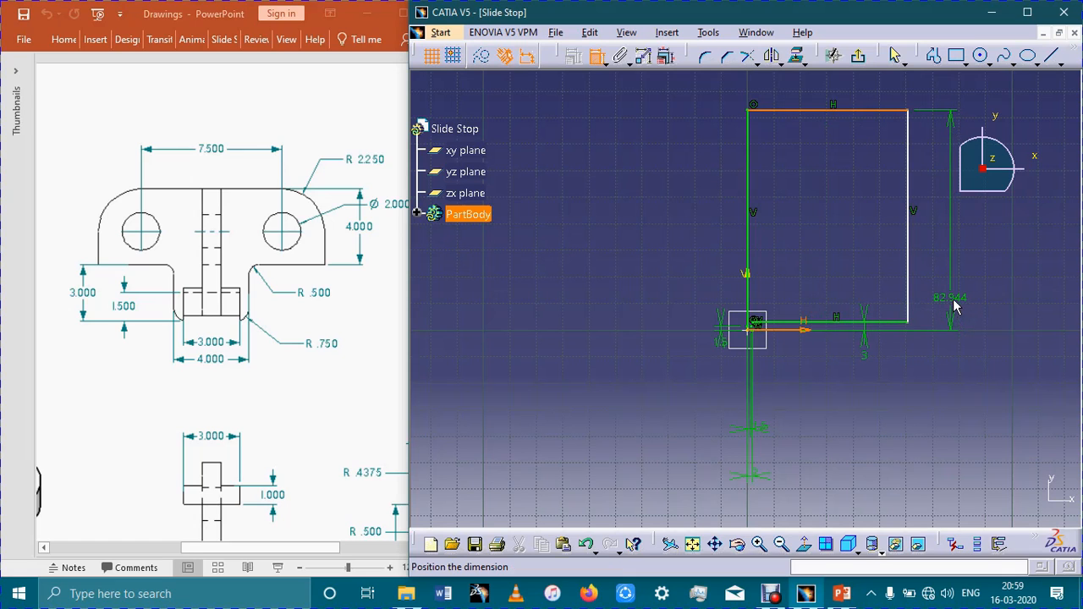
click(954, 308)
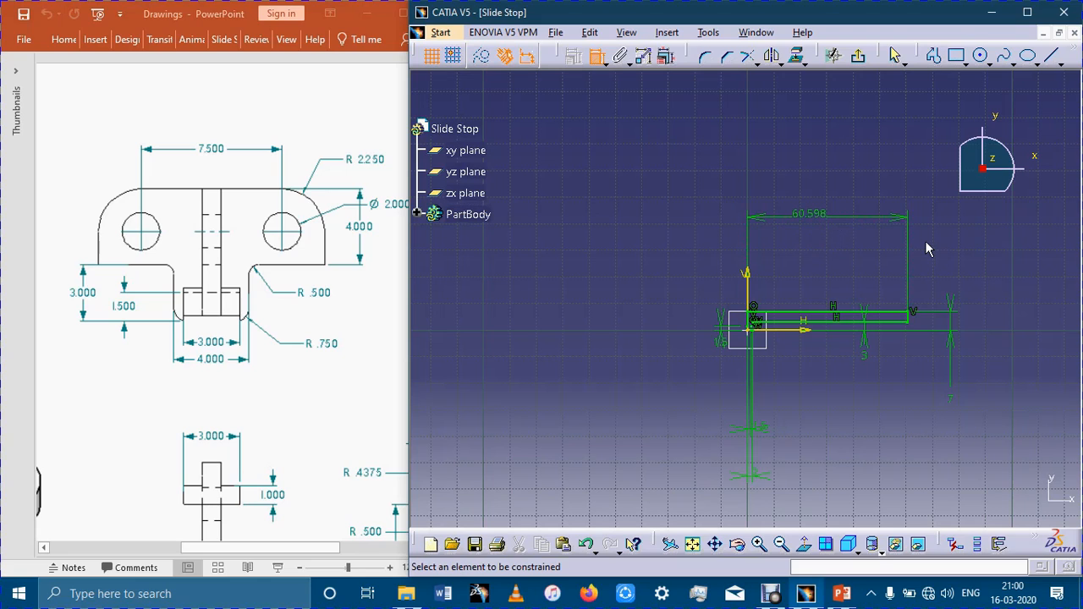
Delete the horizontal distance dimension between the V axis and the outer vertical edge of the upper section.
click(597, 56)
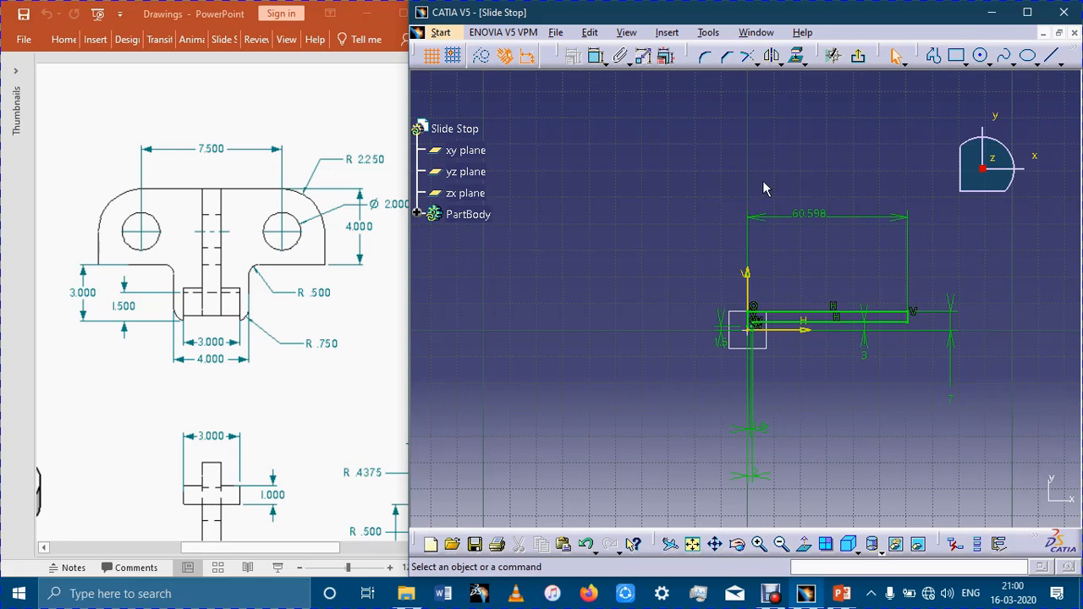
click(797, 217)
key(Delete)
Round the upper outer corner of the wide section with a corner arc of 2.25 mm radius.
ctrl+middle_drag(909, 324, 912, 279)
middle_drag(926, 399, 891, 403)
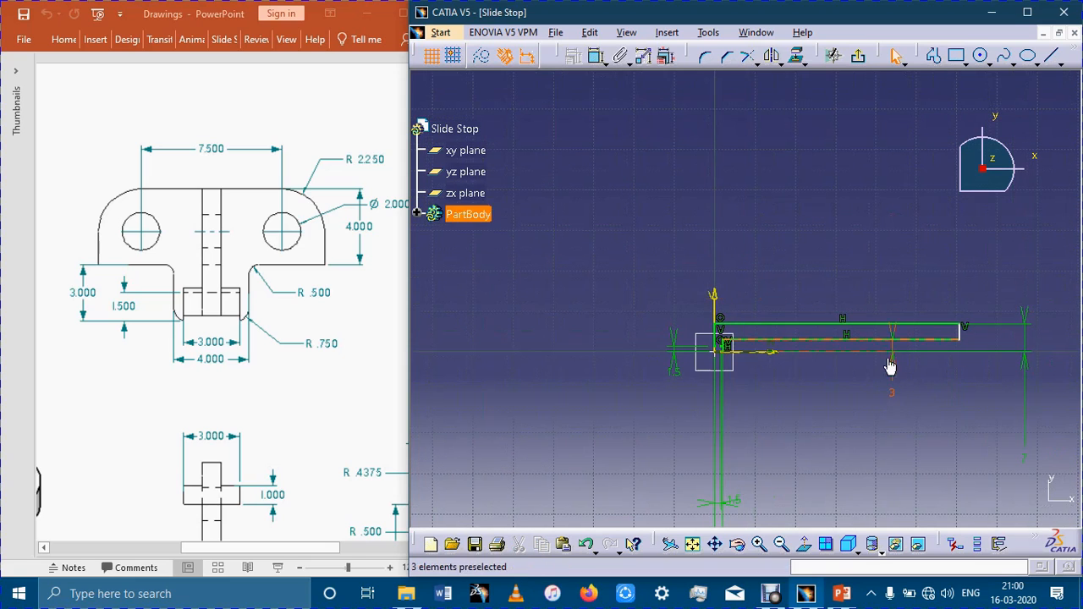
click(707, 60)
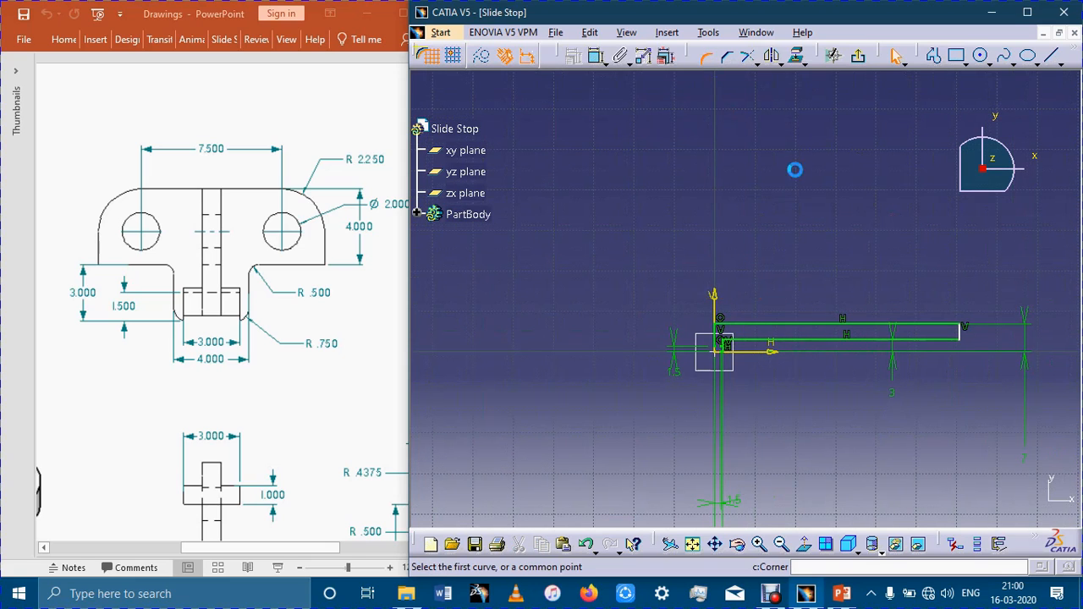
click(967, 338)
click(954, 330)
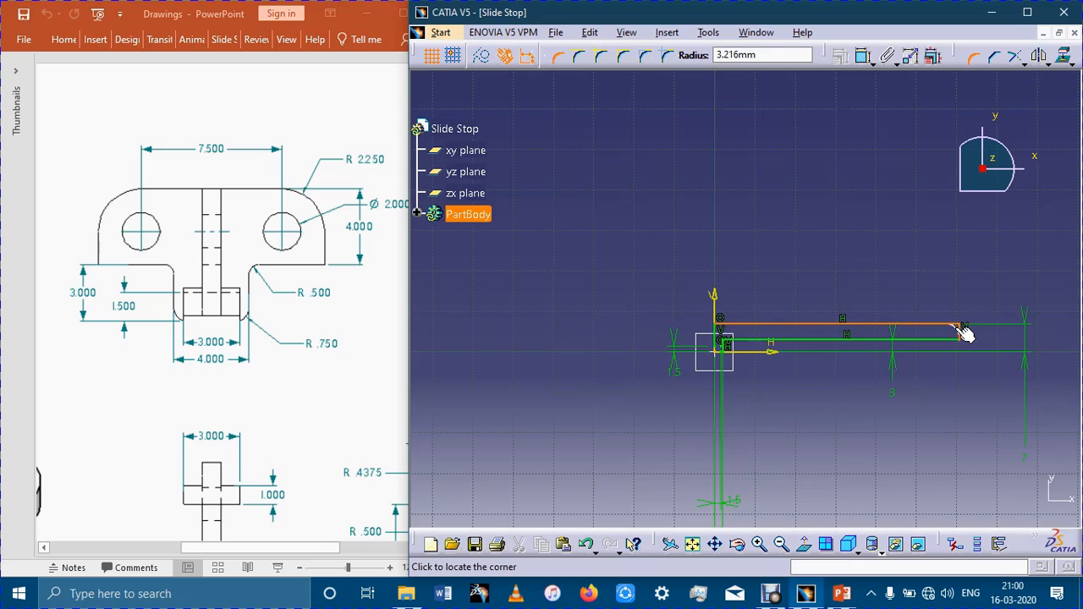
click(965, 334)
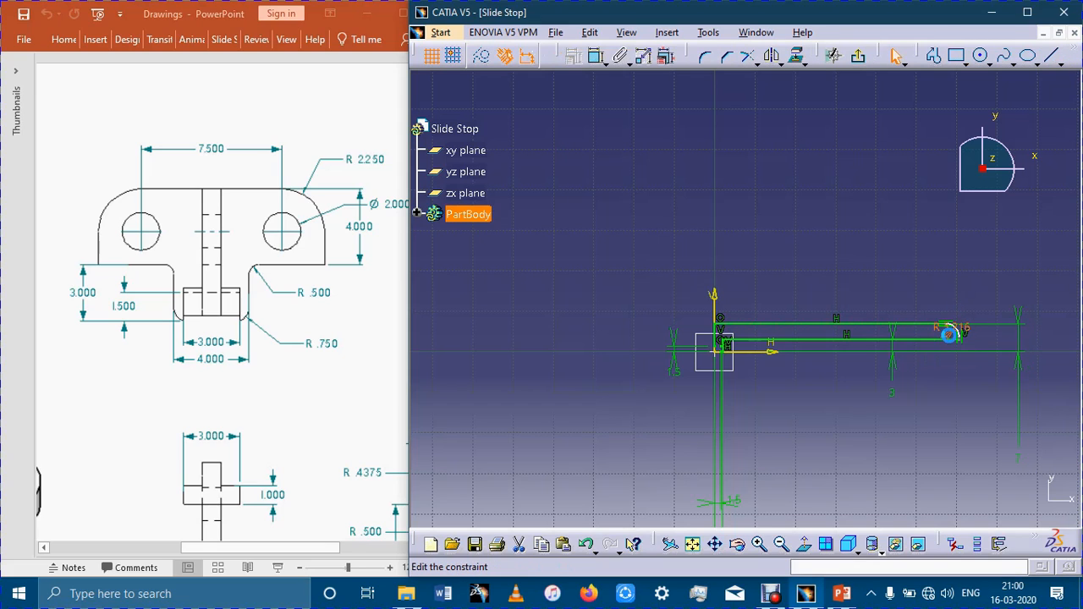
double_click(948, 334)
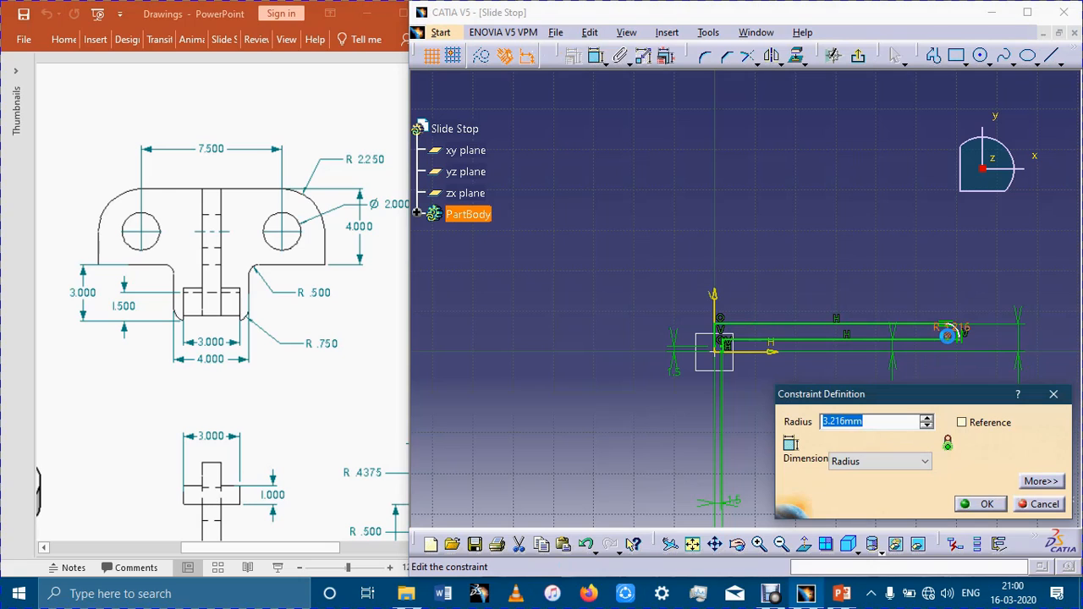
text(2.250)
key(Return)
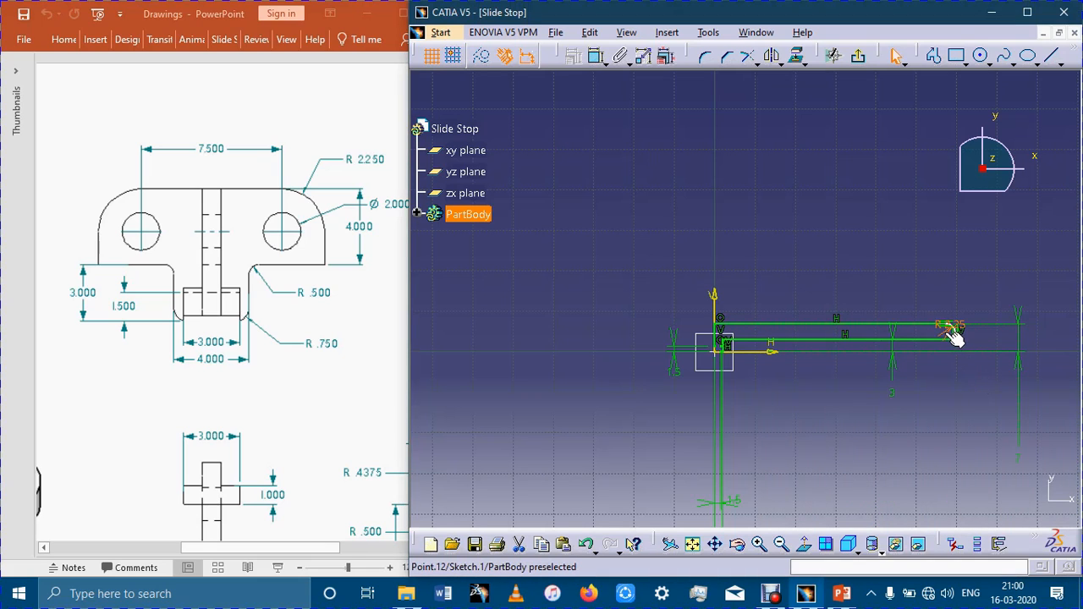
Constrain the centre of the 2.25 mm corner arc to 7.5/2 mm from the V axis.
click(596, 55)
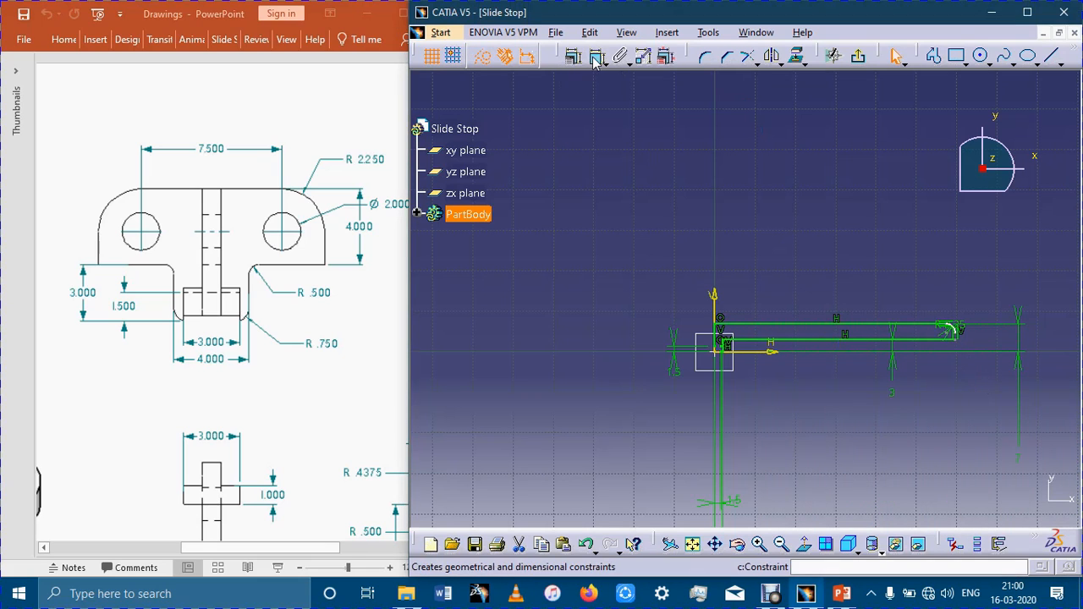
click(715, 297)
click(749, 227)
double_click(756, 232)
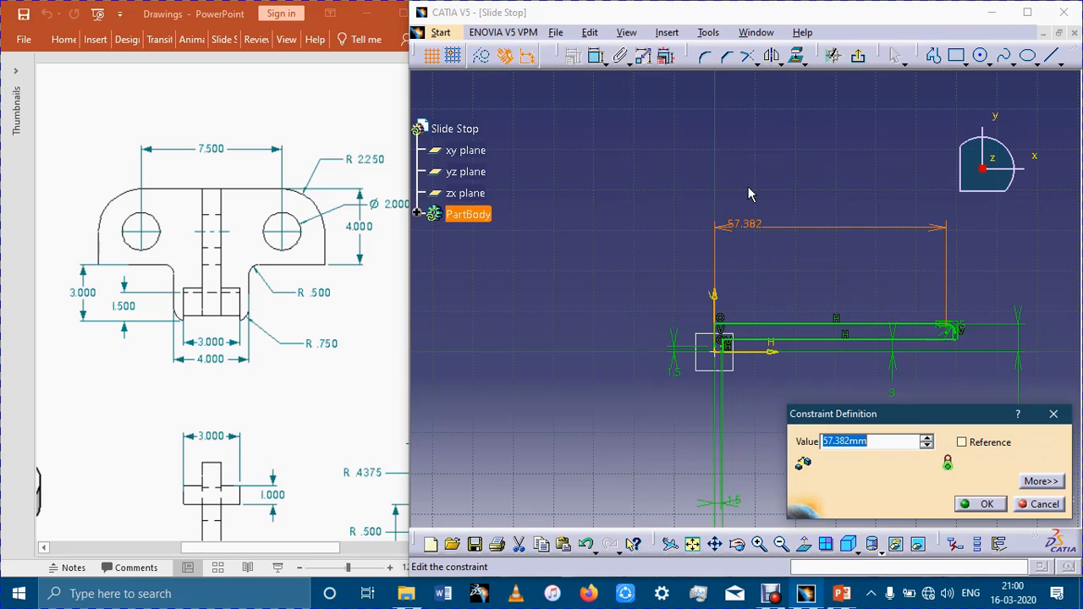
text(7.5/)
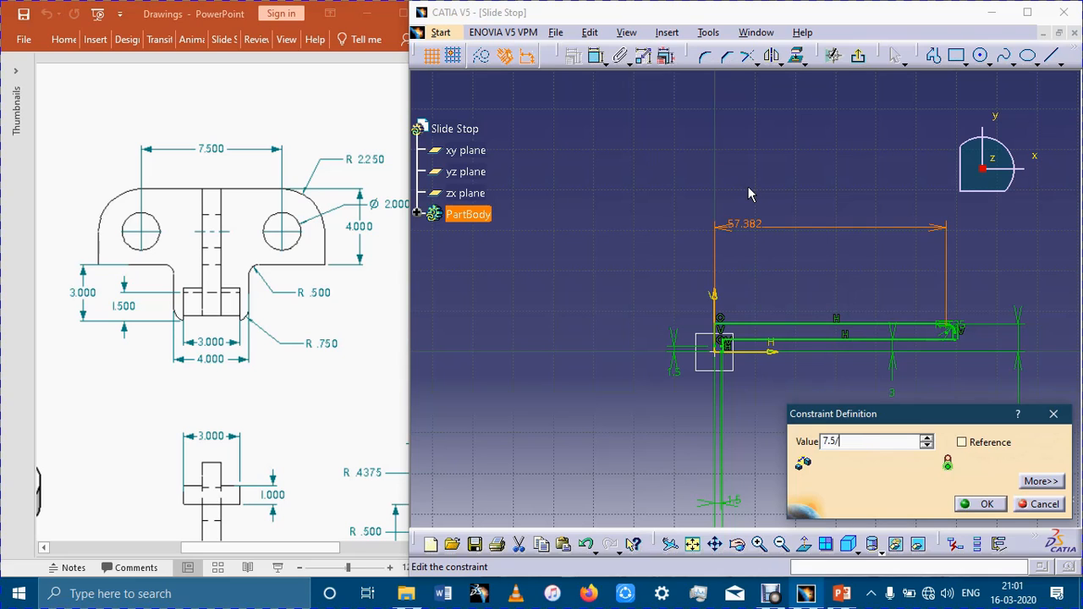
text(2)
key(Return)
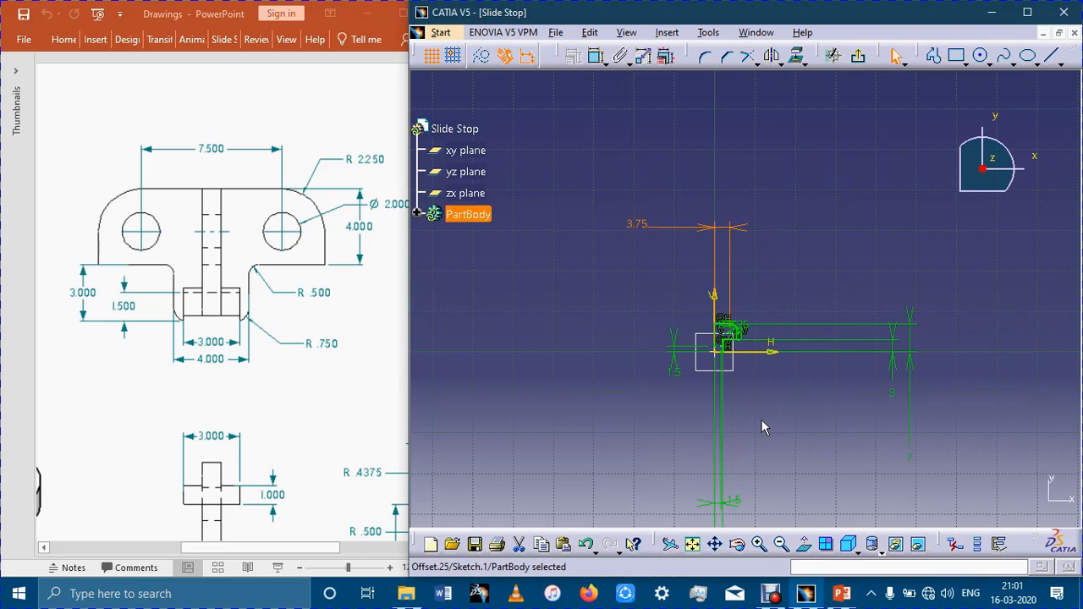
Round the lower outer corner of the narrow leg with a corner arc of 0.75 mm radius.
middle_drag(761, 419, 823, 324)
middle_drag(814, 397, 888, 161)
mouse_move(785, 373)
middle_down()
mouse_move(820, 278)
mouse_move(812, 363)
middle_up()
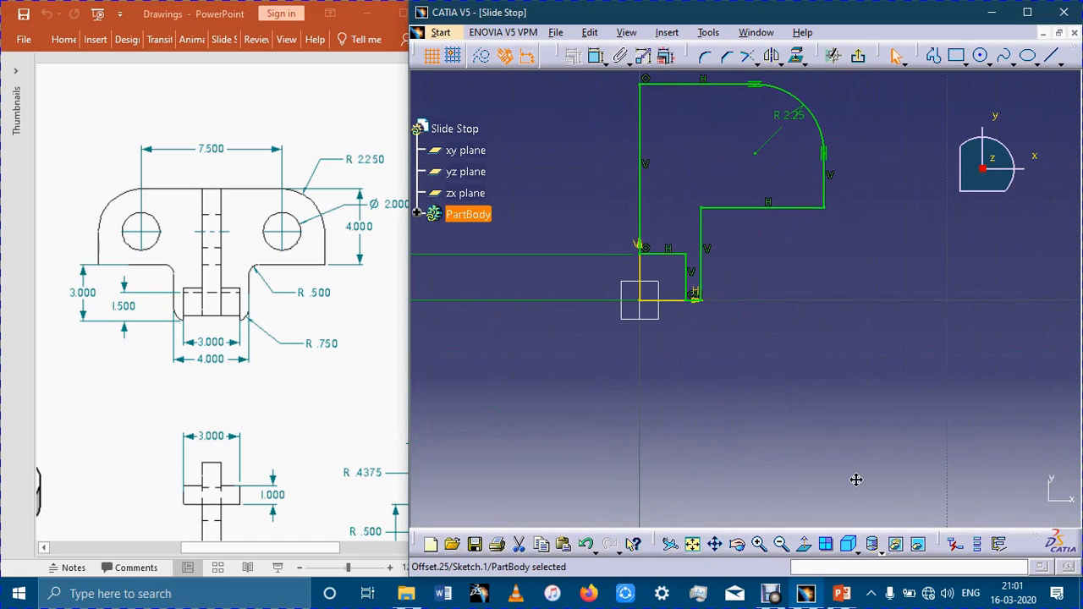
middle_drag(856, 480, 855, 482)
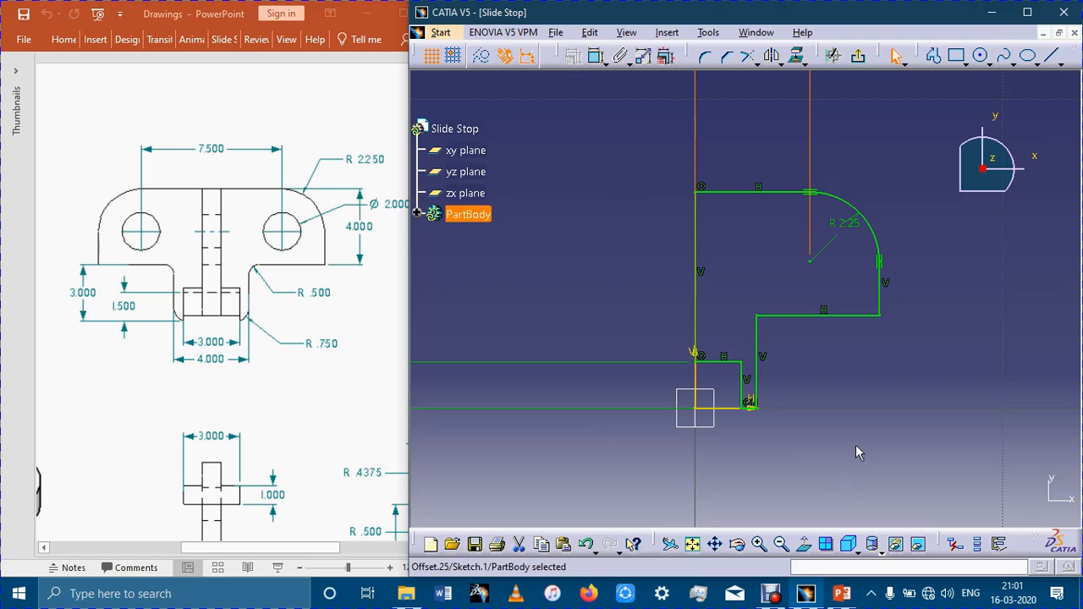
mouse_move(833, 322)
middle_down()
mouse_move(832, 433)
mouse_move(855, 404)
mouse_move(847, 360)
middle_up()
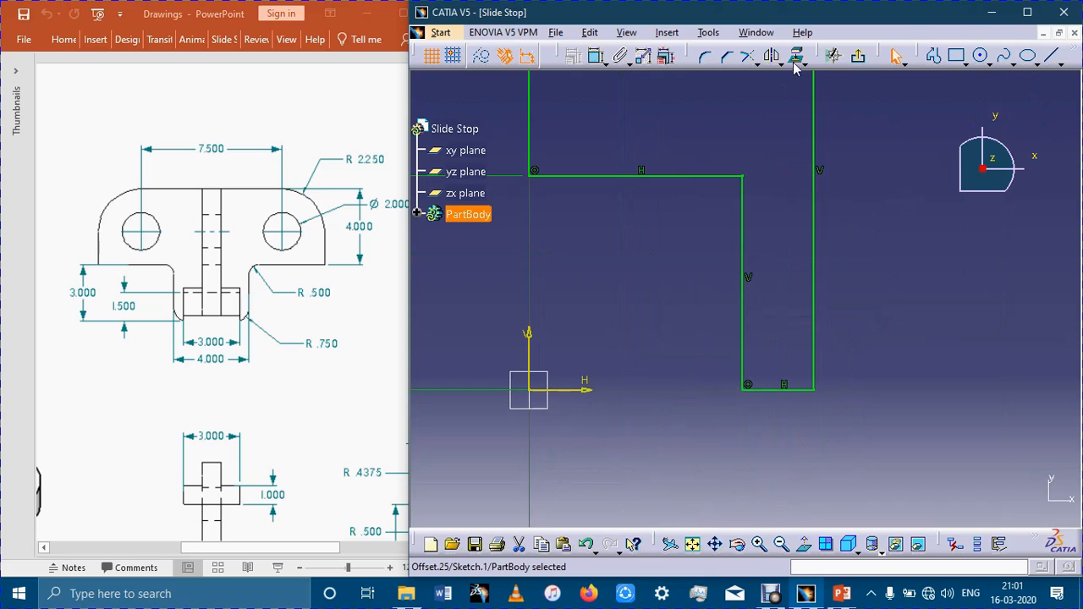
click(704, 56)
click(778, 389)
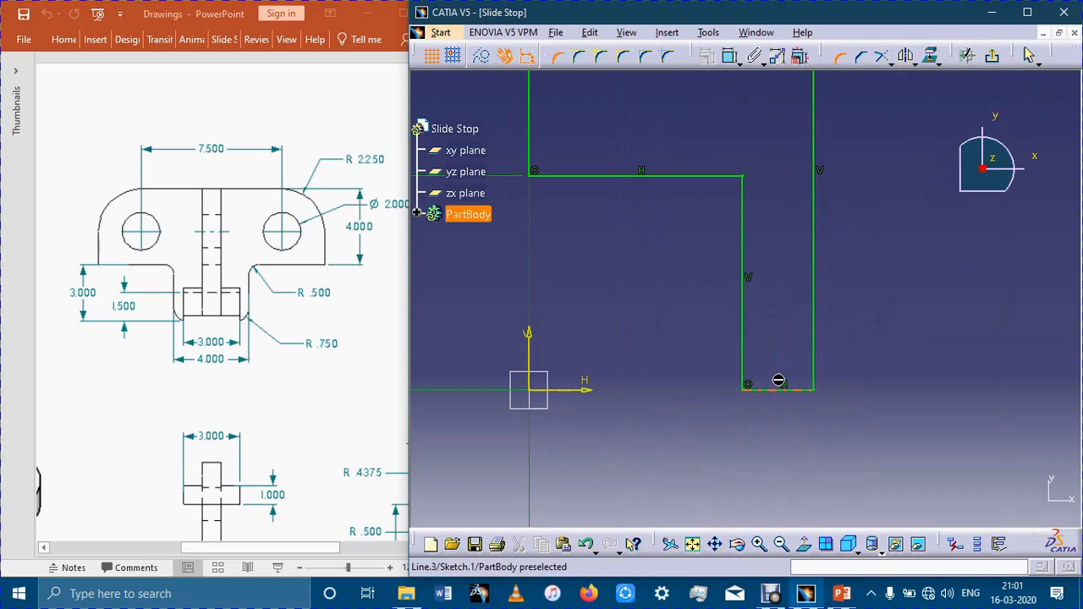
click(812, 371)
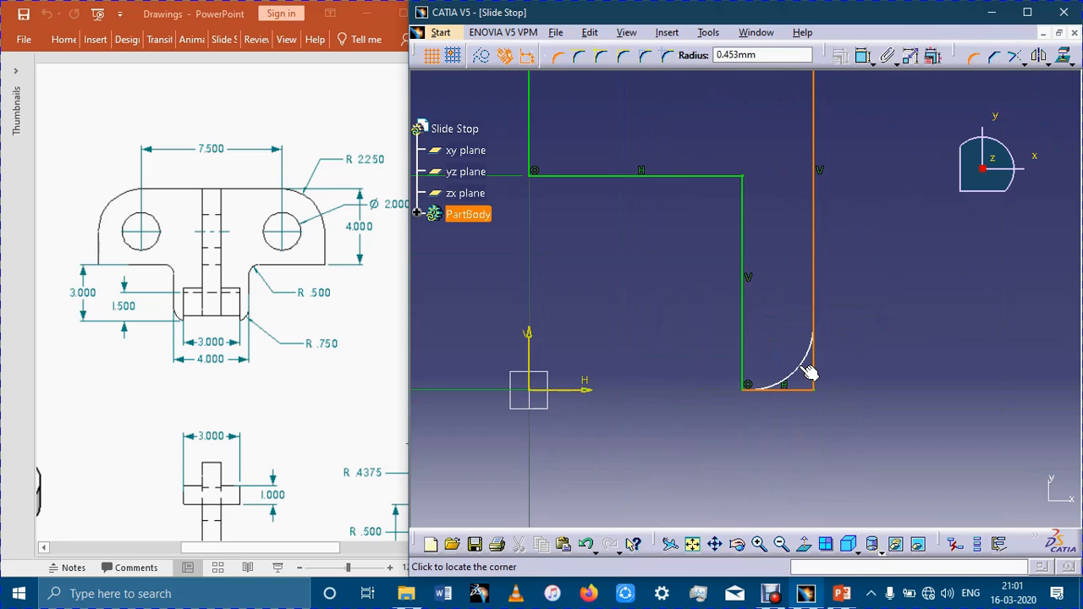
key(Tab)
text(.75)
key(Return)
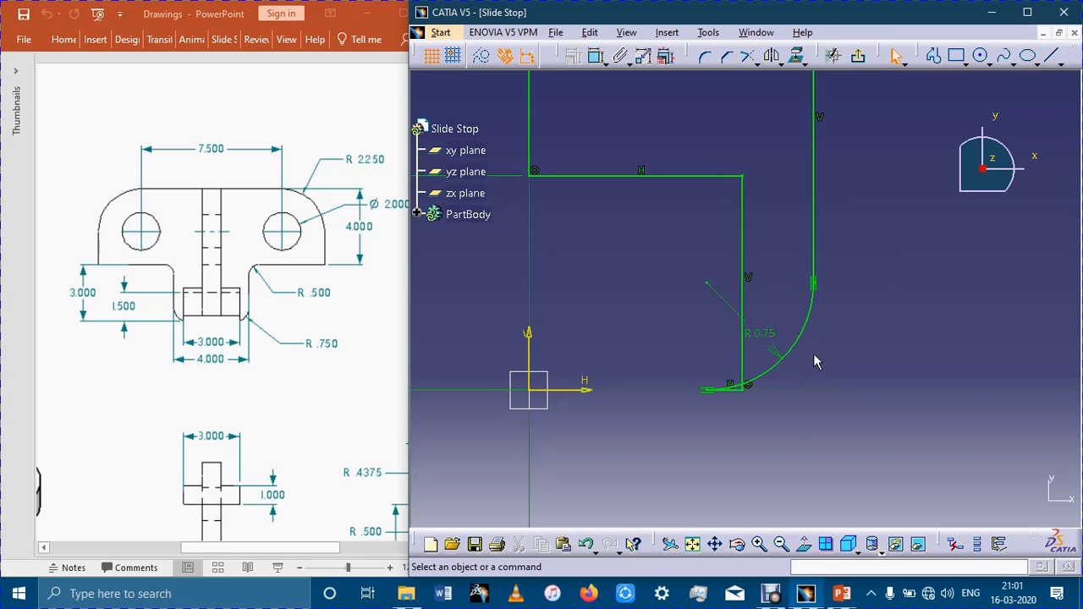
Delete the short horizontal line at the bottom of the narrow leg.
click(741, 392)
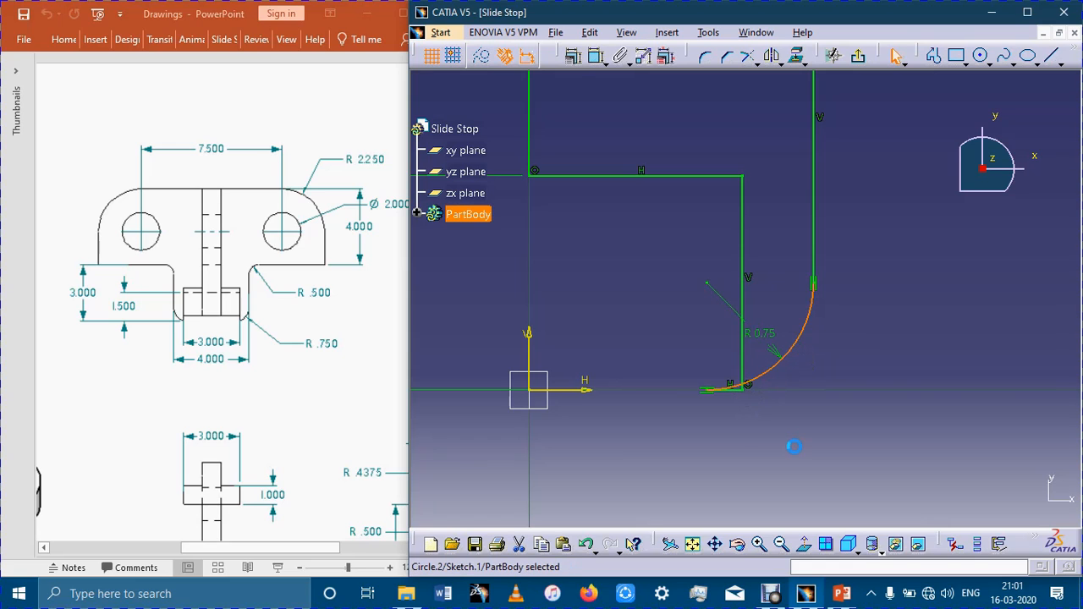
click(793, 446)
click(743, 392)
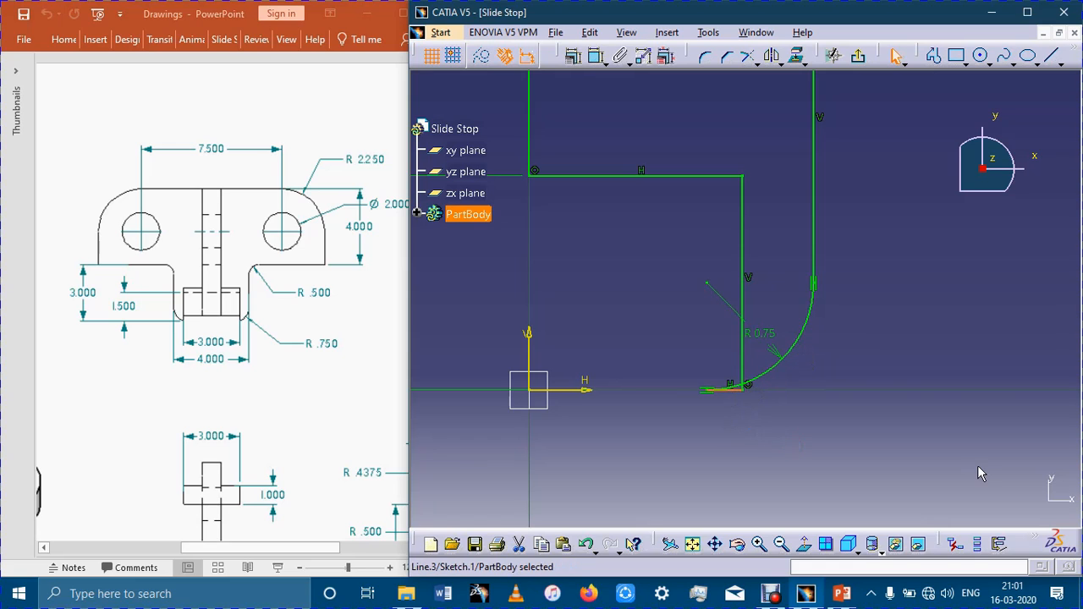
key(Delete)
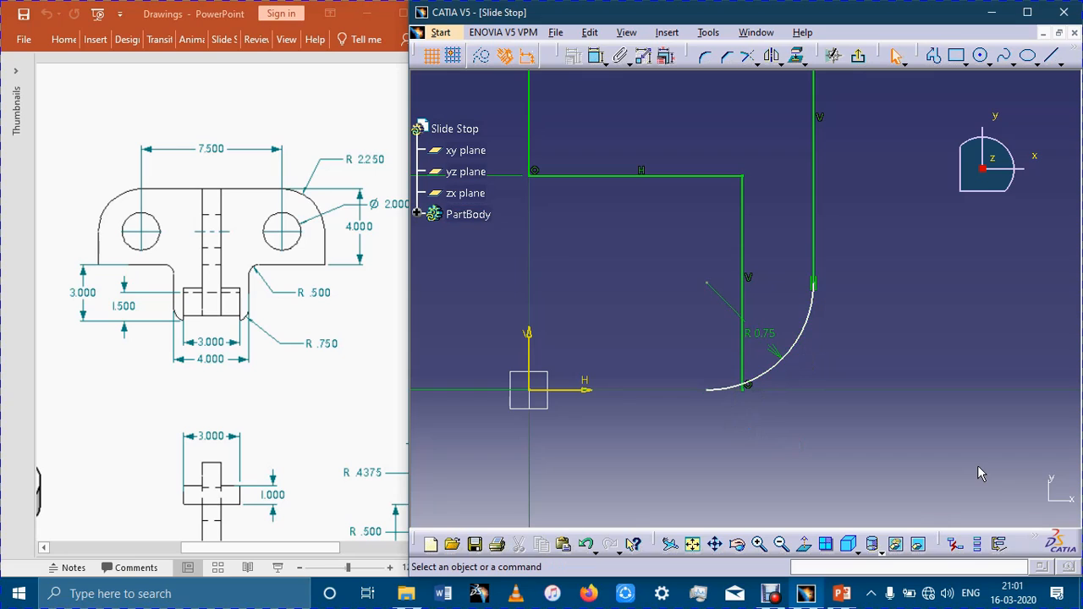
Trim the 0.75 mm corner arc and the notch's inner vertical line to their intersection.
click(802, 325)
click(867, 367)
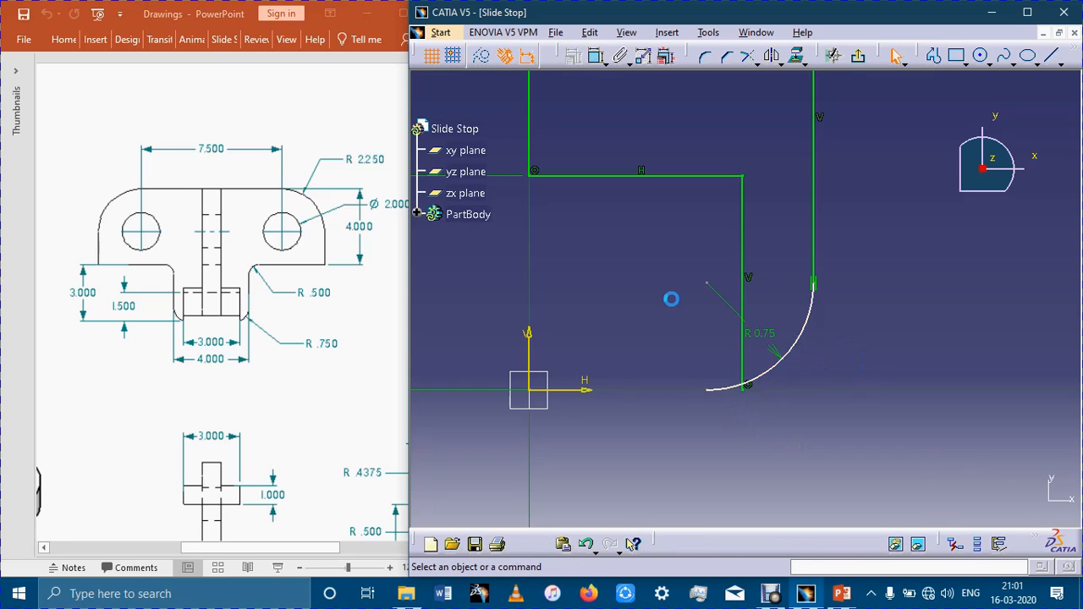
mouse_move(814, 332)
mouse_down()
mouse_move(812, 322)
mouse_move(858, 314)
mouse_move(846, 339)
mouse_up()
click(778, 407)
click(747, 55)
click(773, 378)
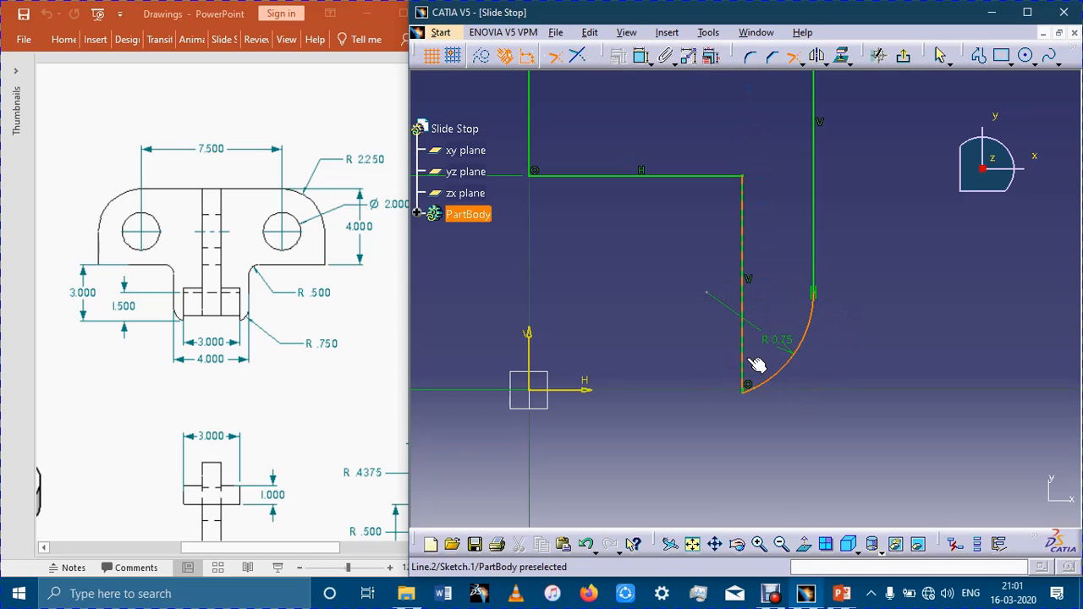
click(748, 371)
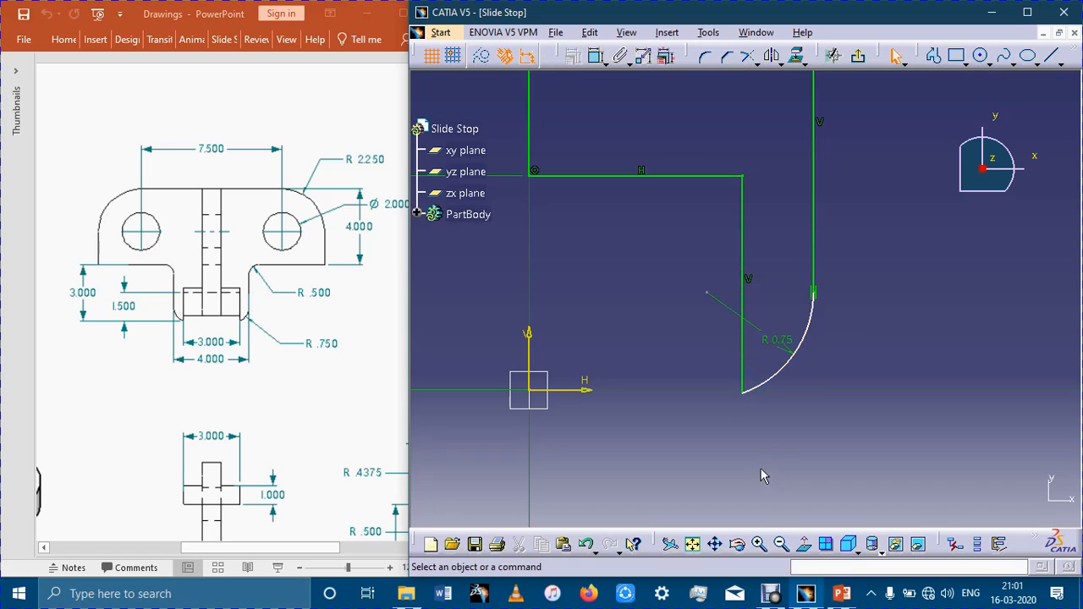
Make the shared endpoint of the trimmed arc and the notch's vertical line coincident with the H axis.
click(743, 394)
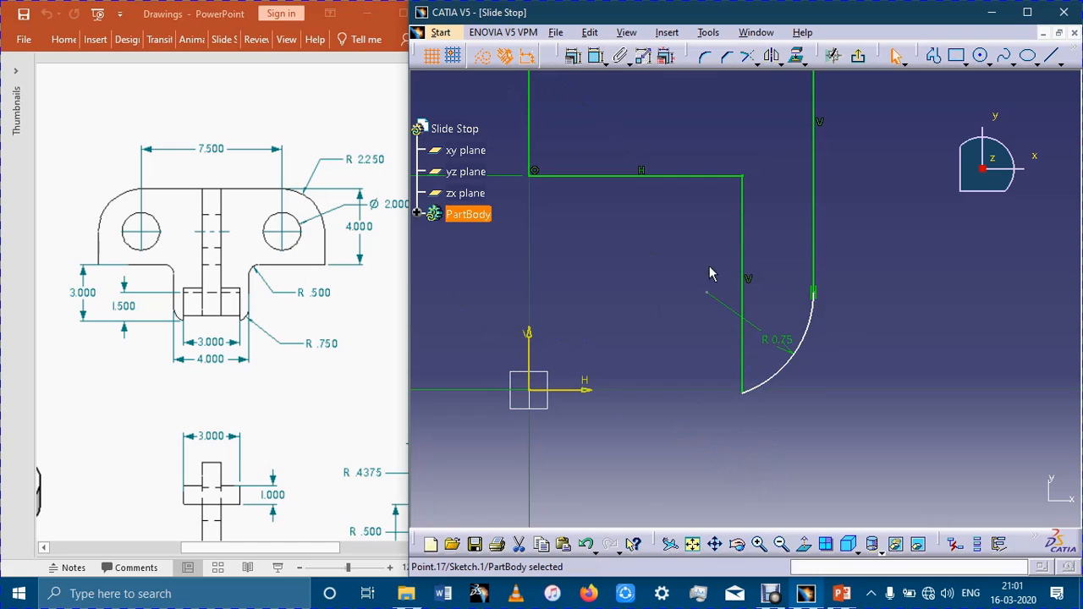
click(596, 56)
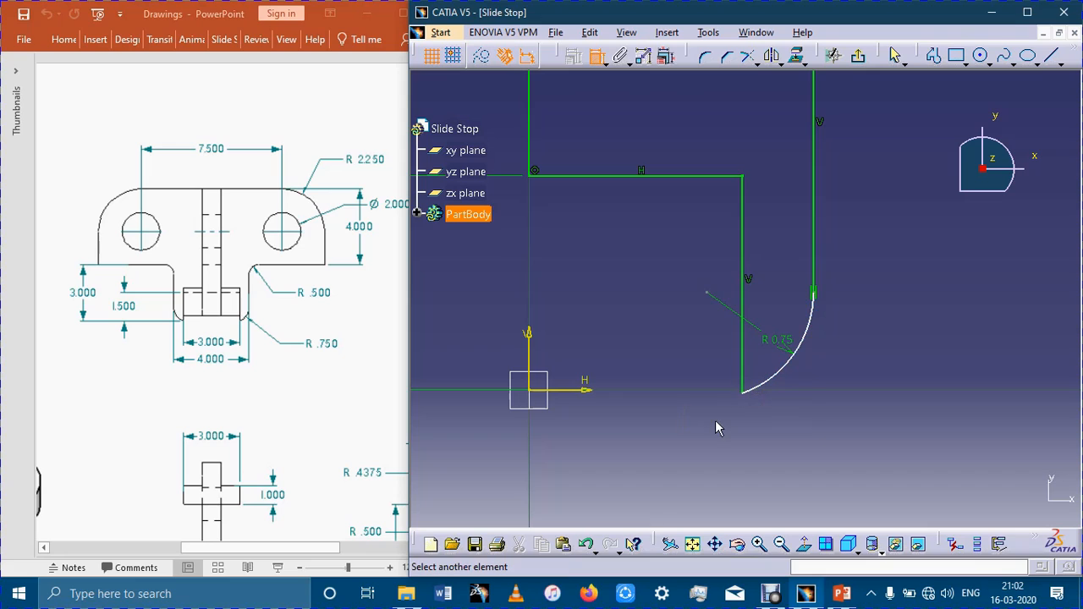
click(744, 391)
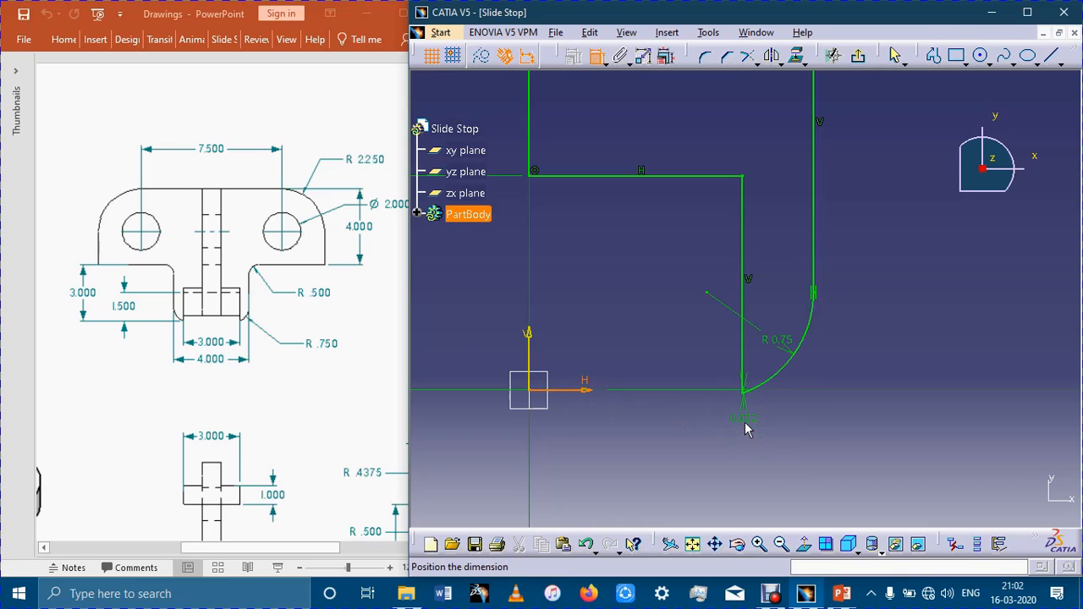
right_click(751, 437)
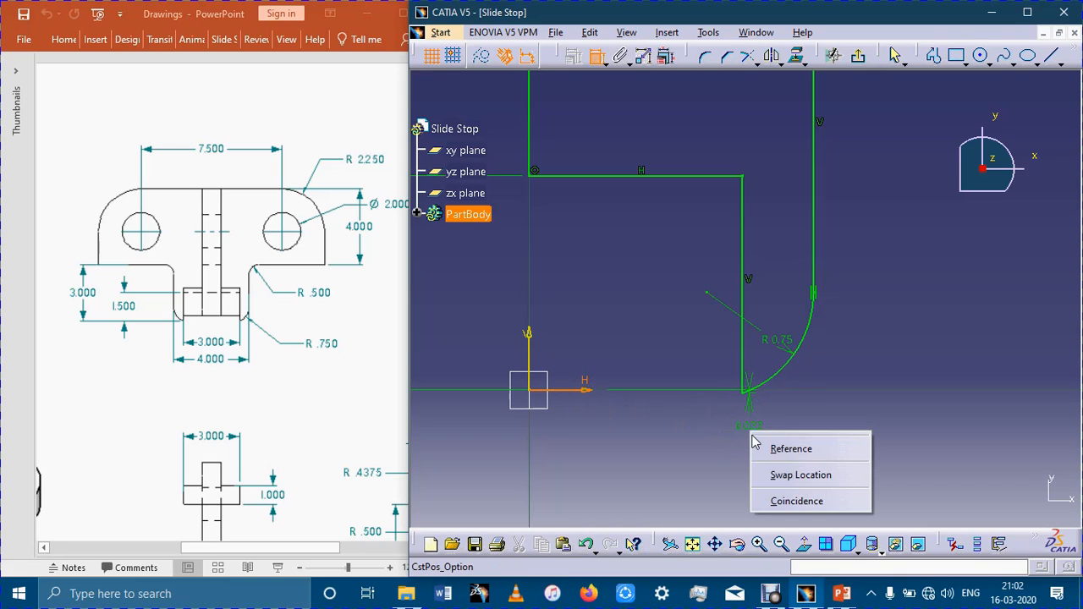
click(778, 497)
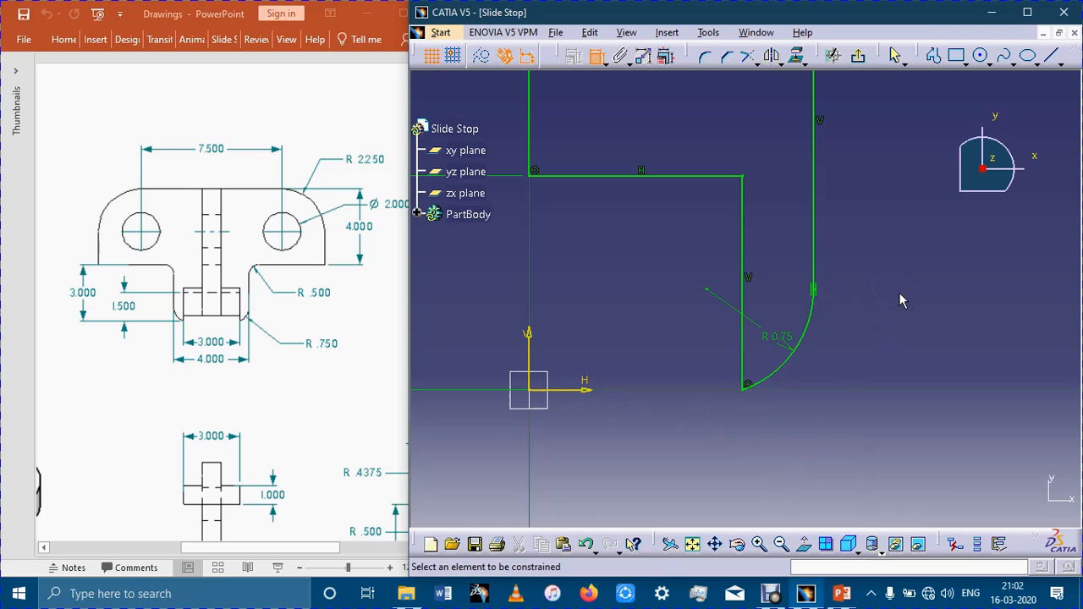
Draw a circle of 1 mm radius centred on the centre of the 2.25 mm corner arc.
mouse_move(902, 381)
ctrl+middle_down()
mouse_move(902, 437)
mouse_move(875, 322)
mouse_move(904, 158)
mouse_move(902, 398)
ctrl+middle_up()
middle_drag(850, 324, 856, 380)
click(980, 55)
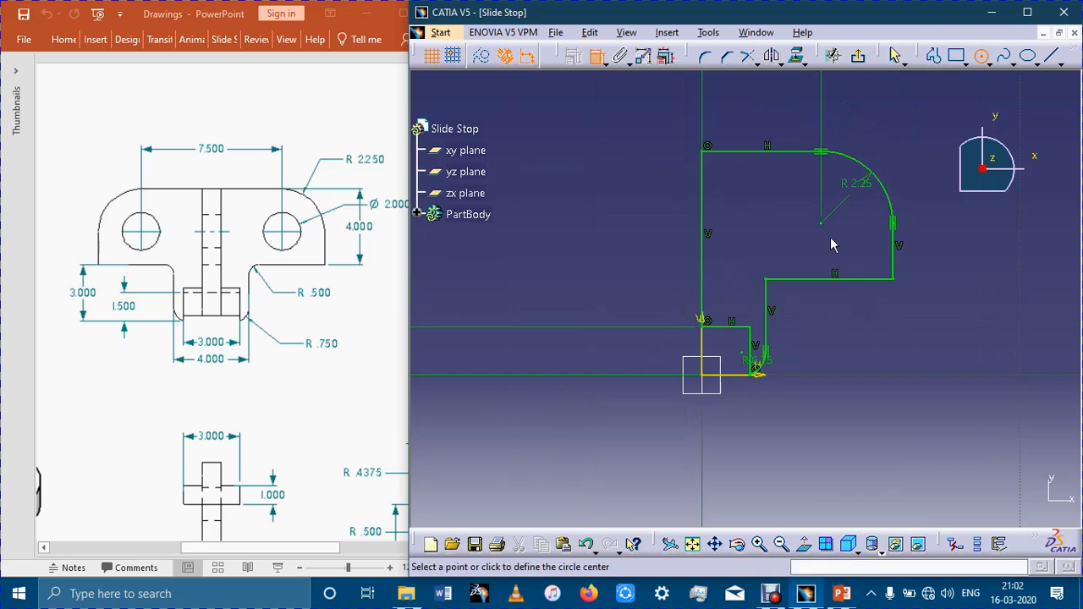
click(821, 222)
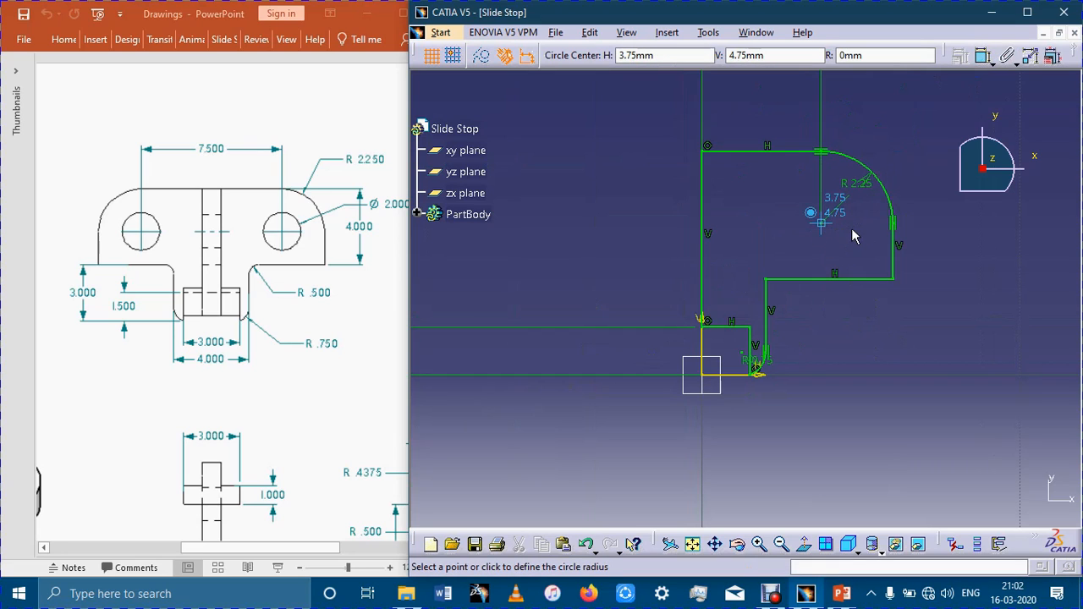
key(Tab)
key(Tab)
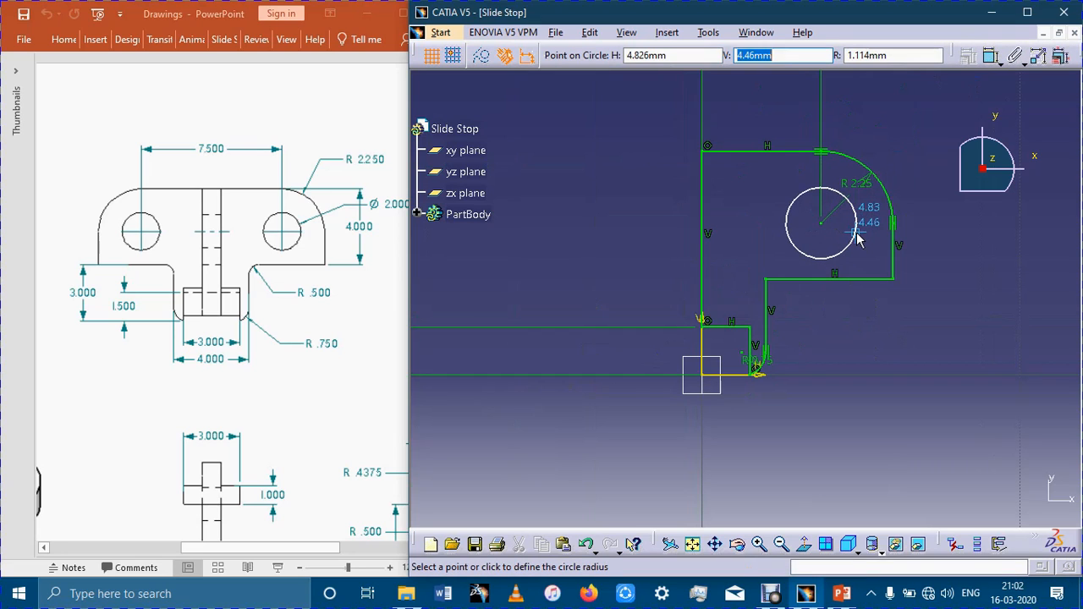
key(Tab)
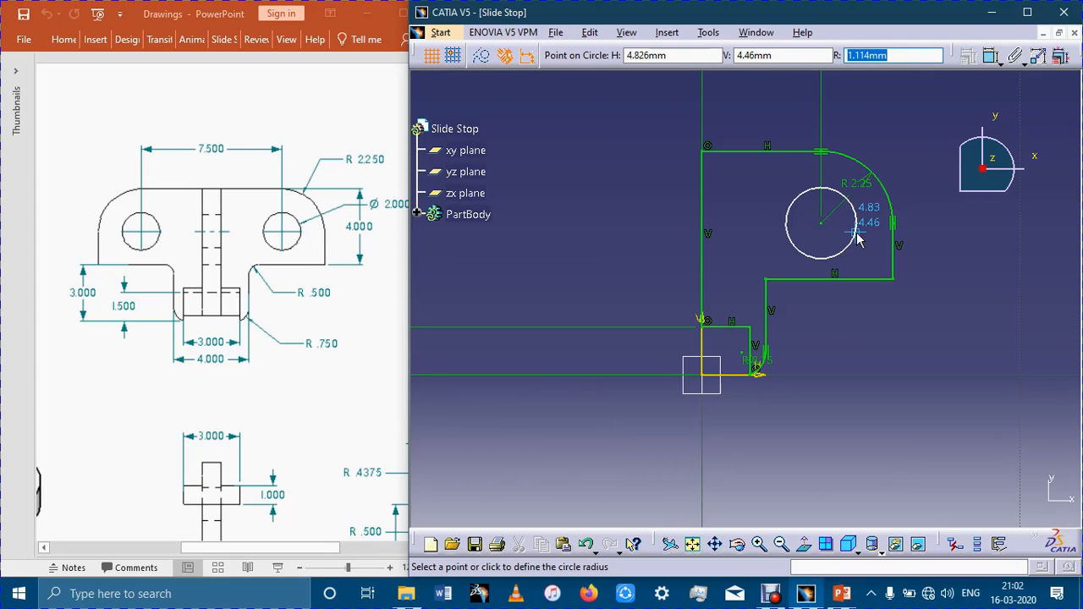
text(1)
key(Return)
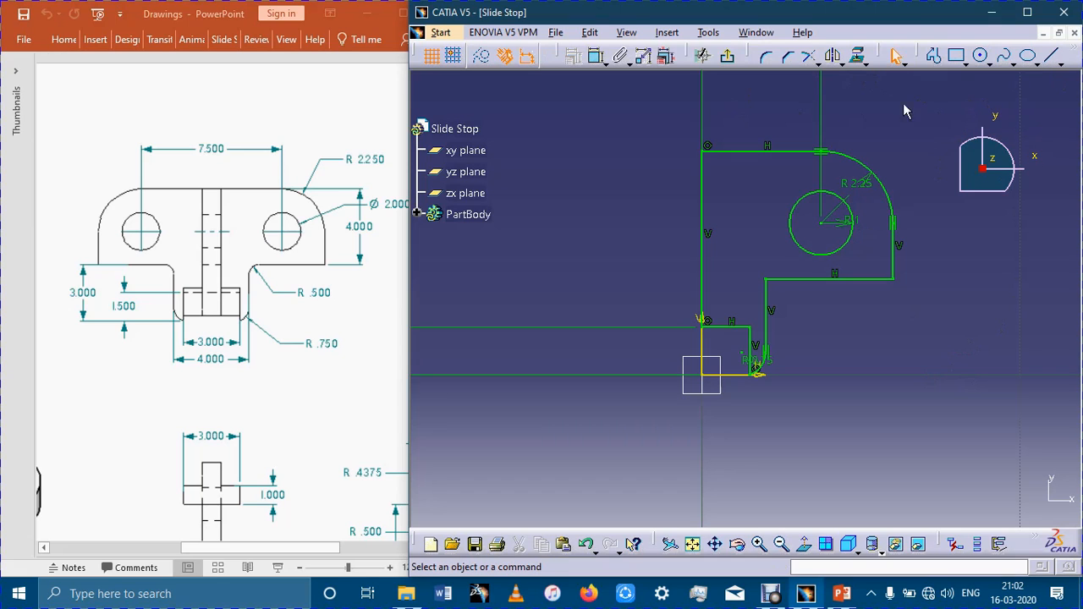
Exit and reopen the half-profile sketch, and delete its long vertical line lying on the V axis.
click(728, 56)
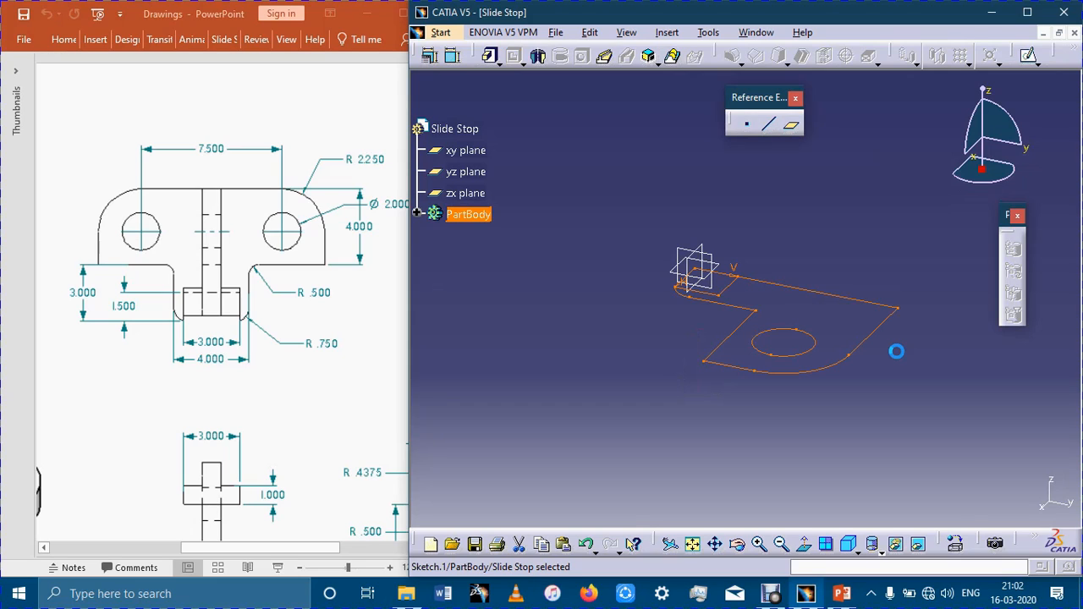
click(854, 348)
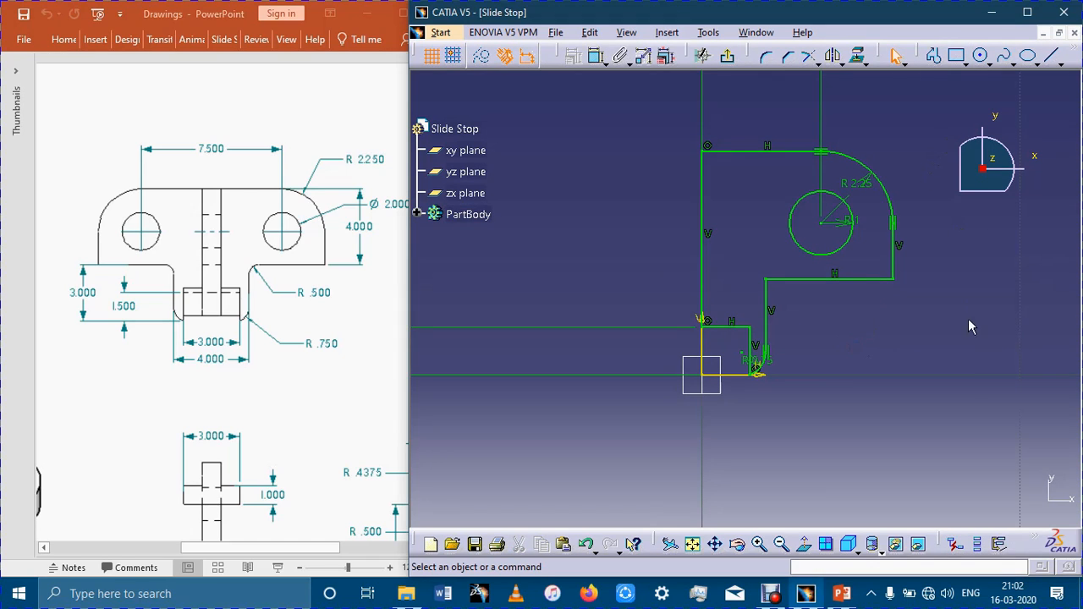
click(707, 208)
key(Delete)
middle_drag(935, 318, 922, 452)
middle_drag(878, 336, 879, 343)
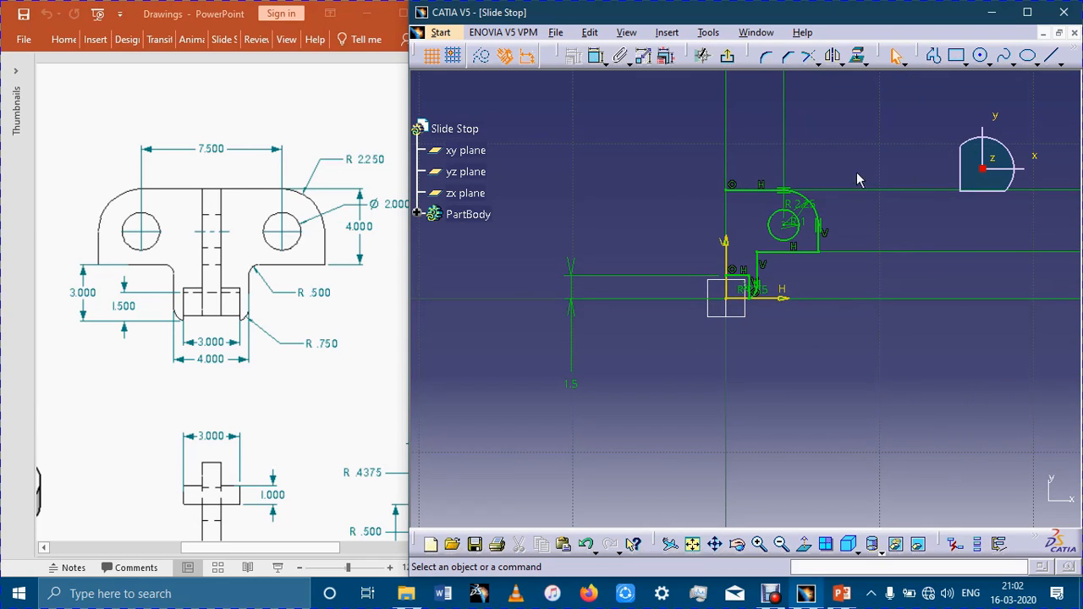
Mirror the entire half-profile and its hole circle about the V axis, leaving the sketch axes out of the selection.
mouse_move(692, 170)
mouse_down()
mouse_move(854, 324)
mouse_move(848, 347)
mouse_up()
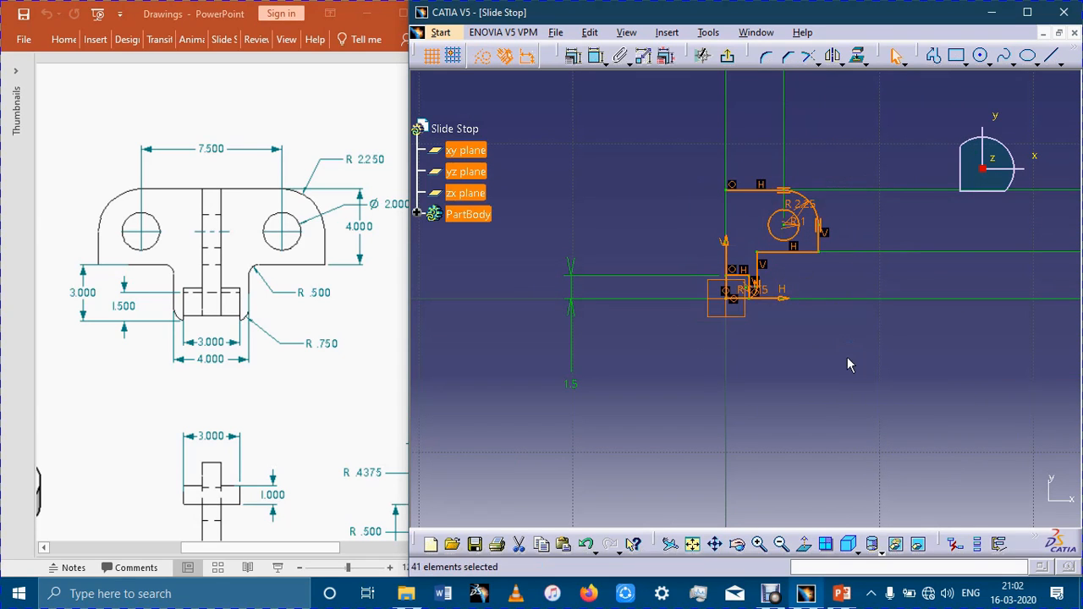
ctrl+click(727, 254)
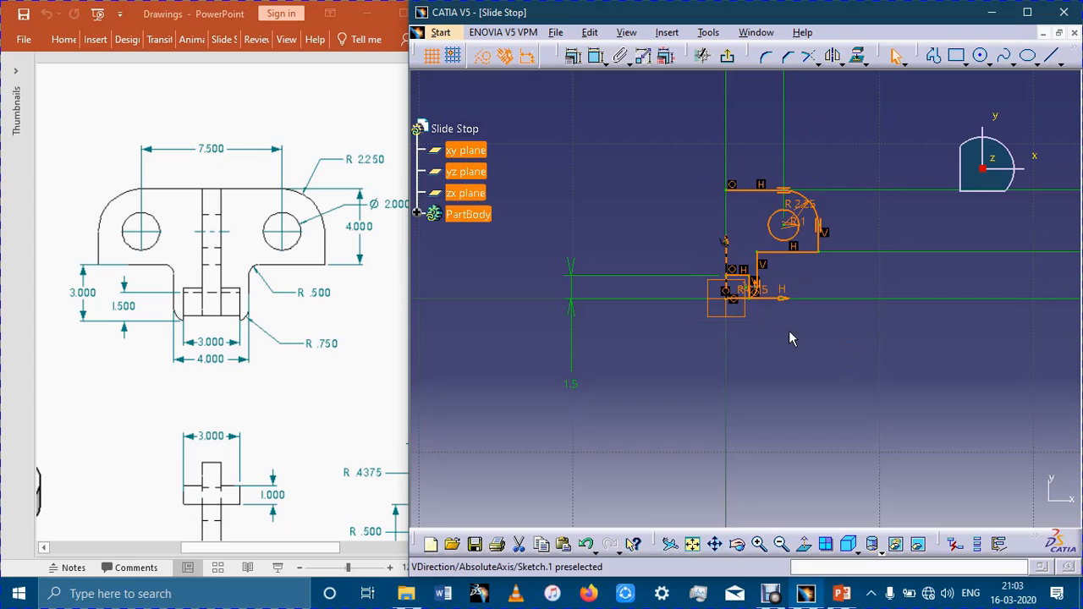
ctrl+click(784, 299)
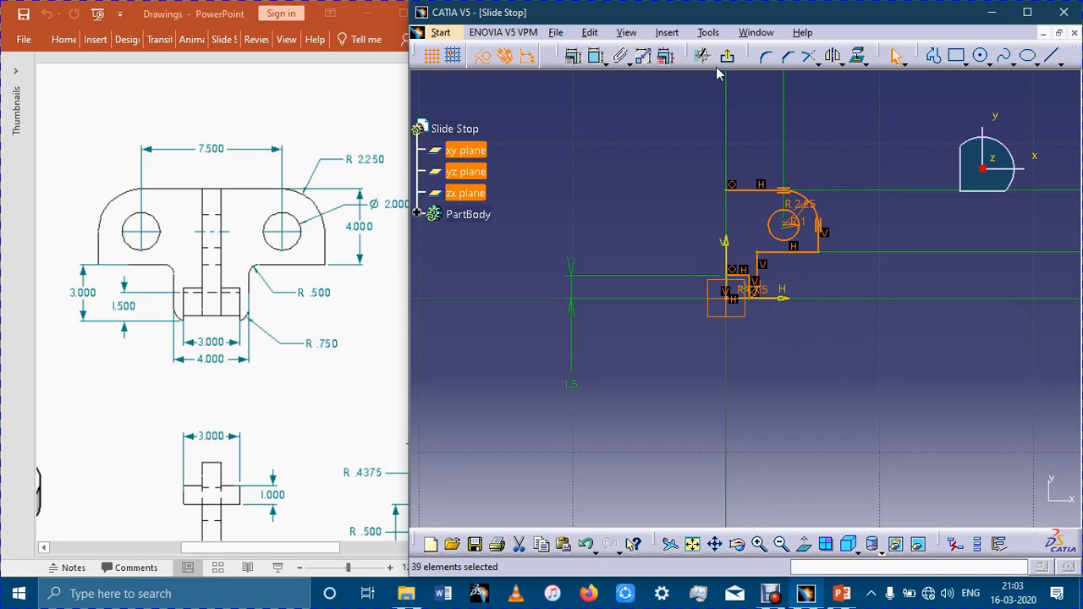
click(834, 56)
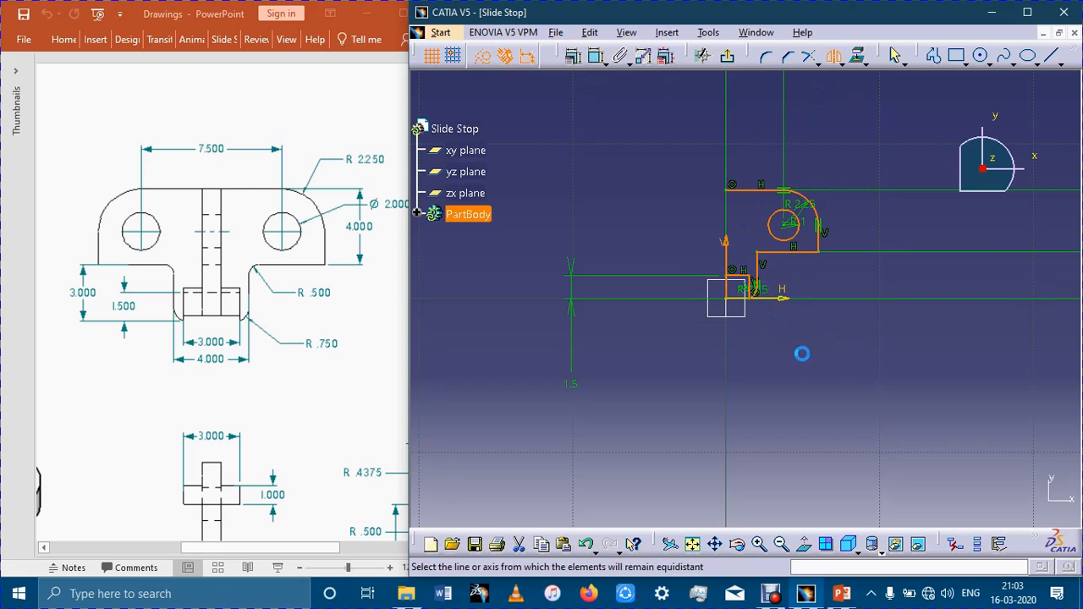
mouse_move(837, 365)
ctrl+middle_down()
mouse_move(888, 197)
mouse_move(892, 353)
ctrl+middle_up()
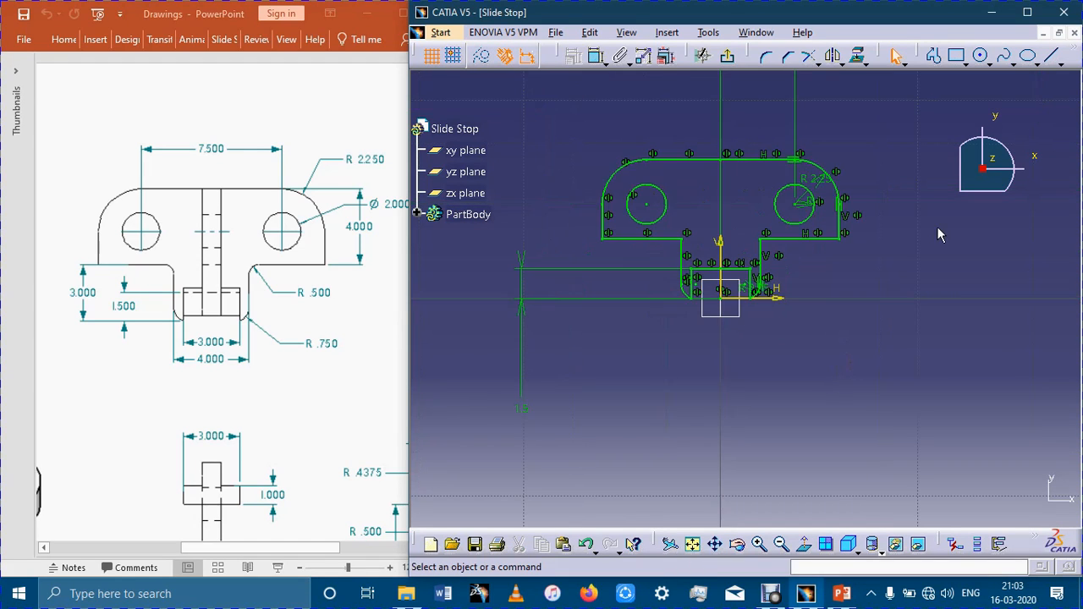
Exit the sketch and pad the mirrored base profile by 1 mm, the plate thickness given in the reference drawing.
click(726, 56)
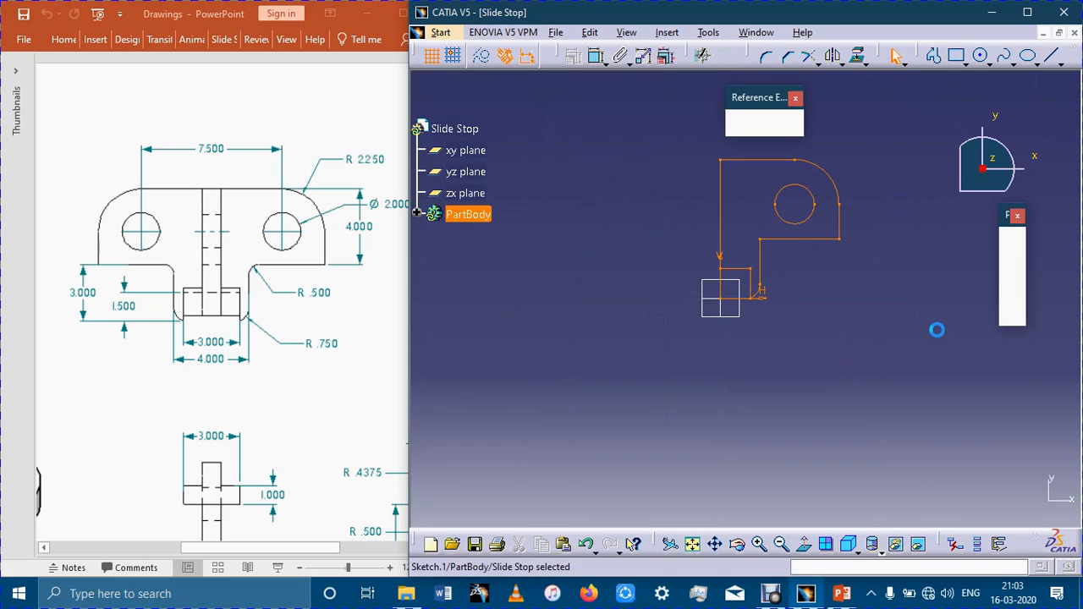
click(937, 401)
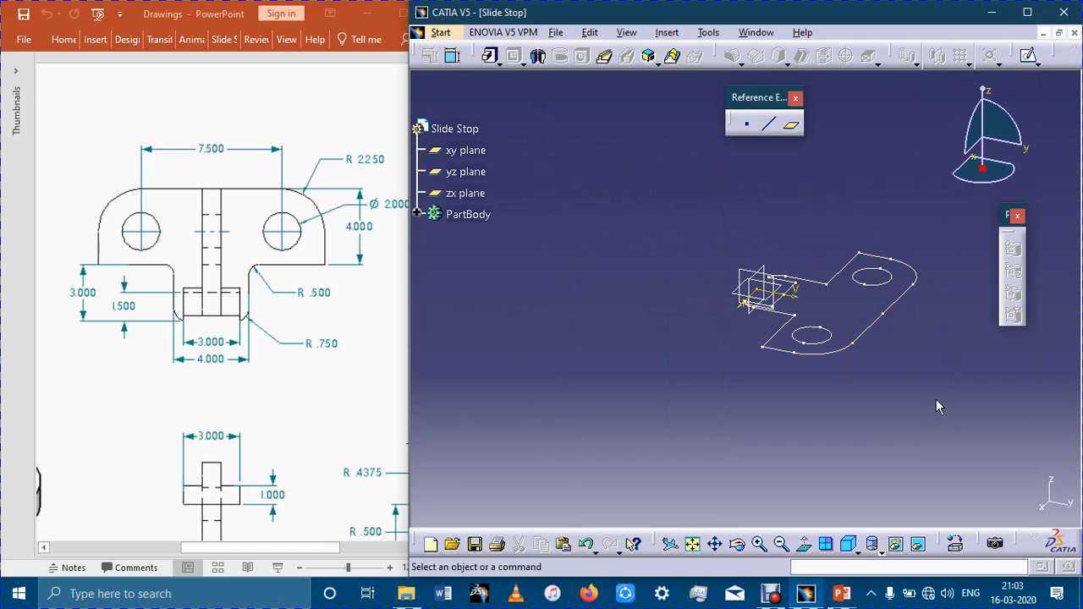
click(490, 56)
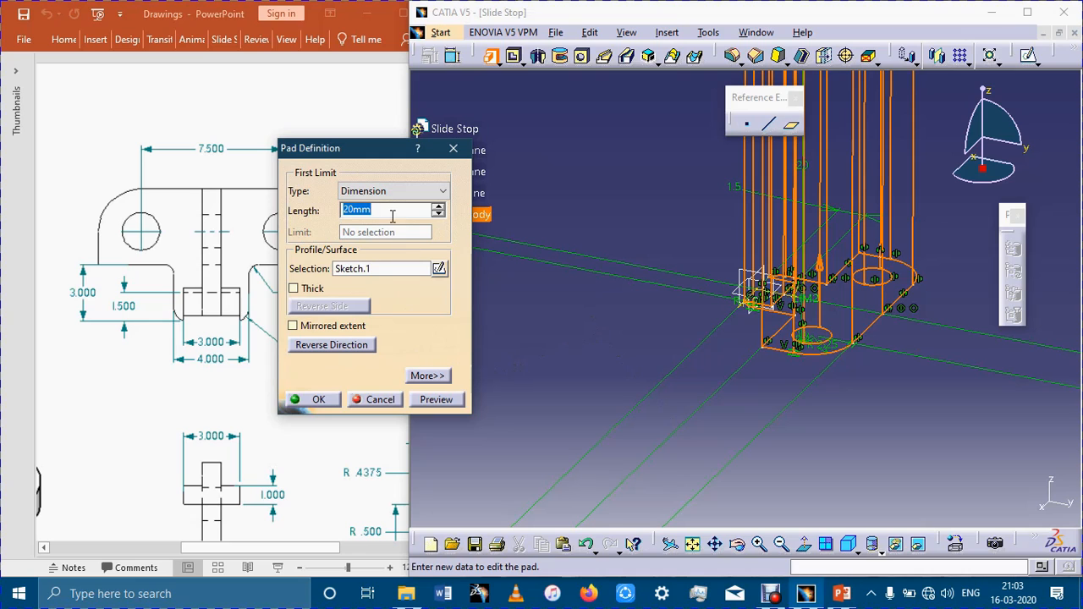
drag(357, 155, 548, 132)
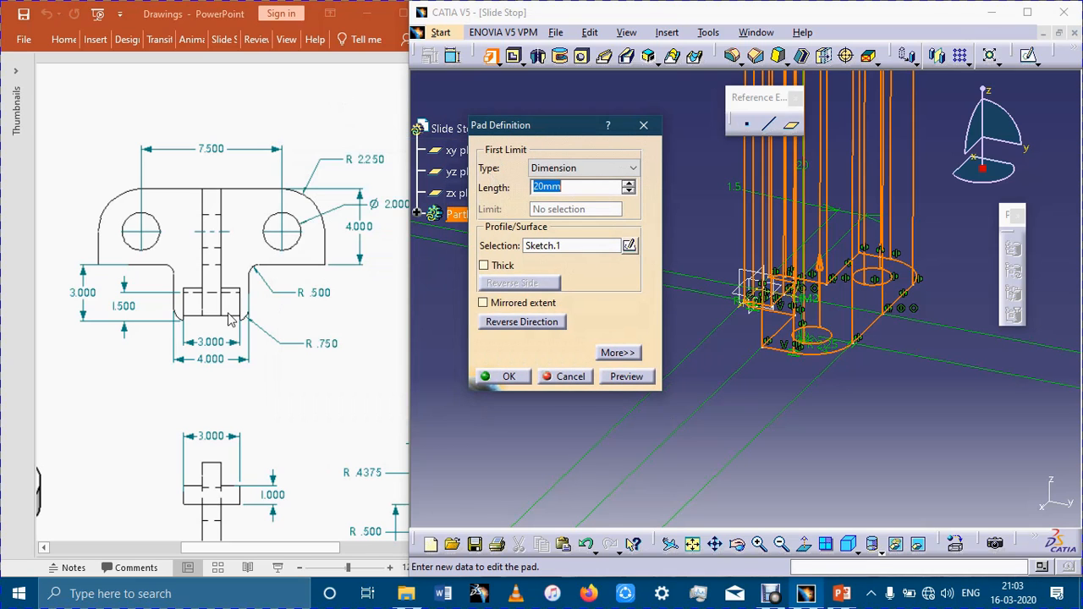
click(260, 412)
scroll(261, 411, down, 4)
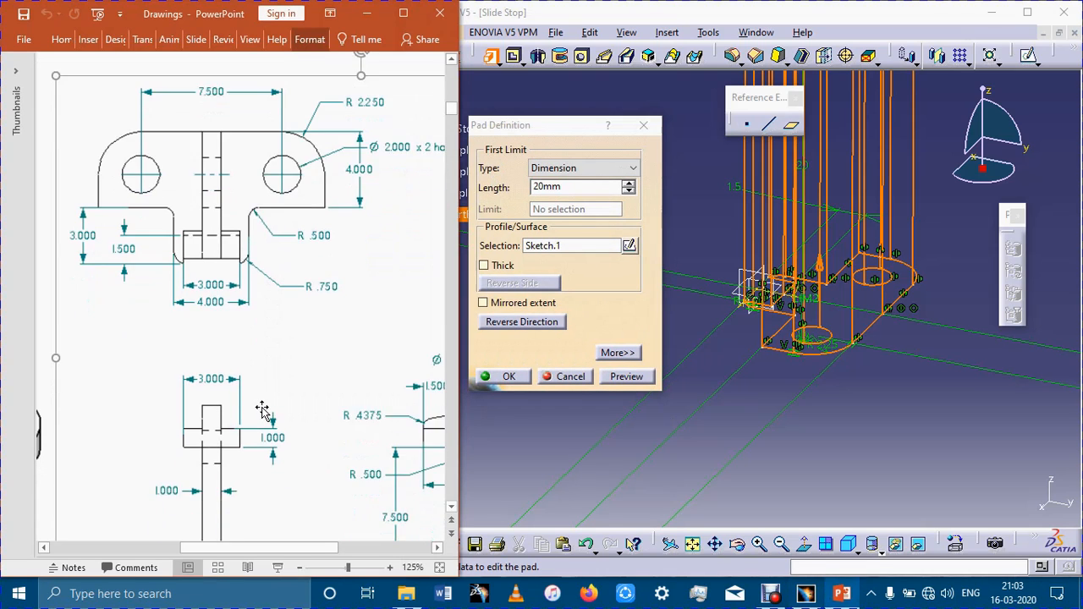
click(554, 188)
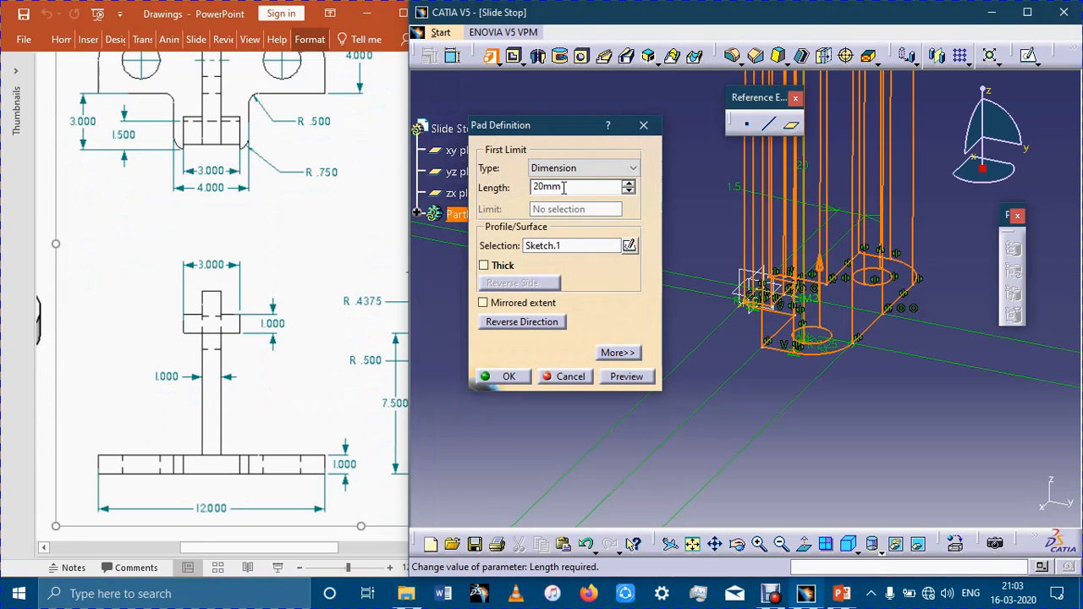
double_click(567, 188)
text(1)
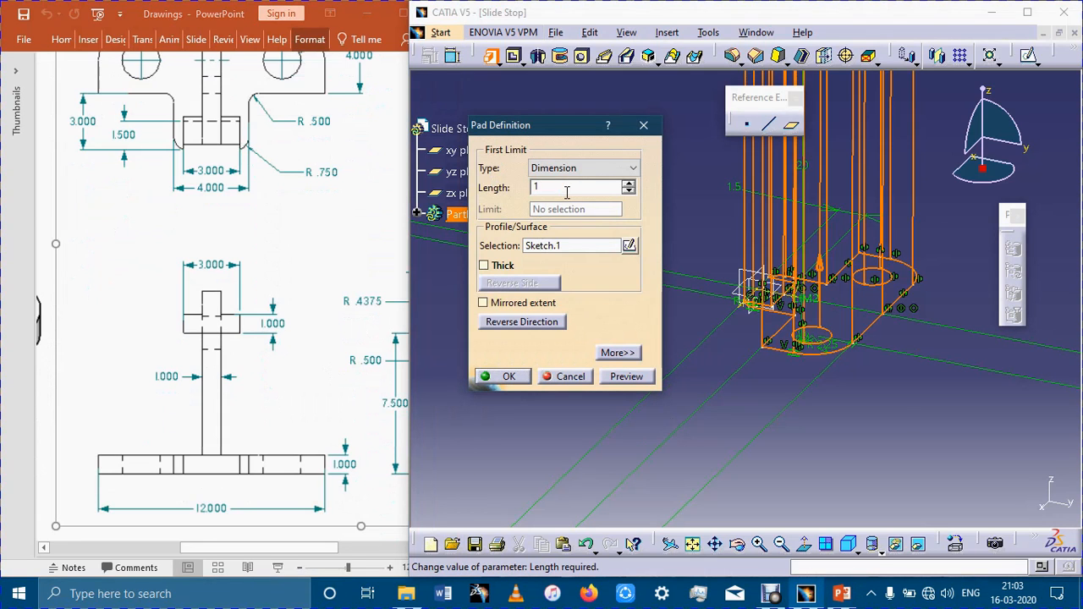
key(Return)
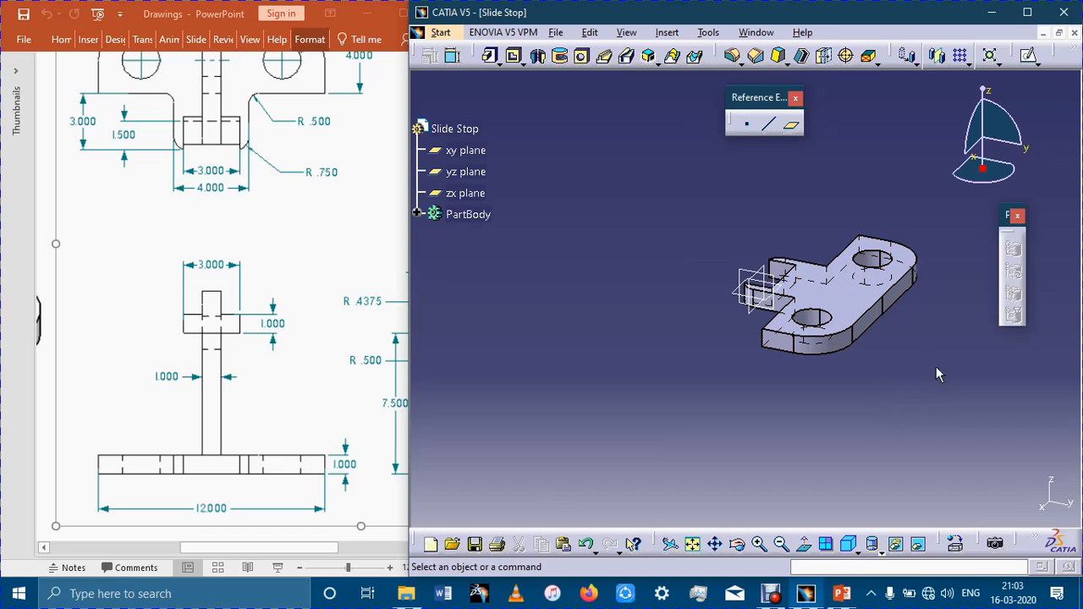
Reverse the extrusion direction of the 1 mm base pad.
ctrl+middle_drag(862, 433, 774, 327)
double_click(797, 283)
click(545, 324)
click(625, 376)
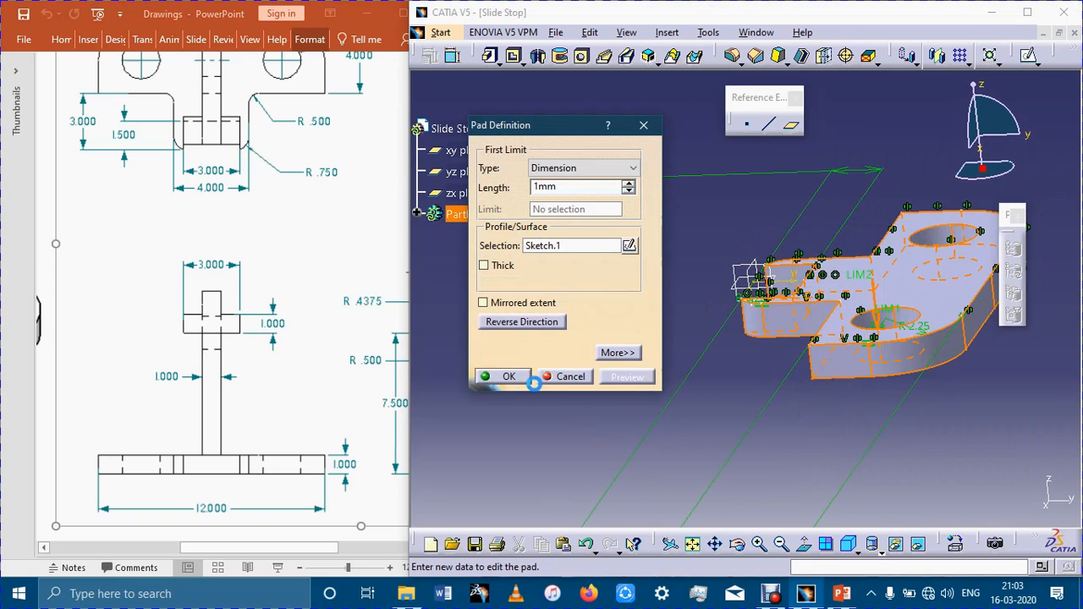
click(508, 376)
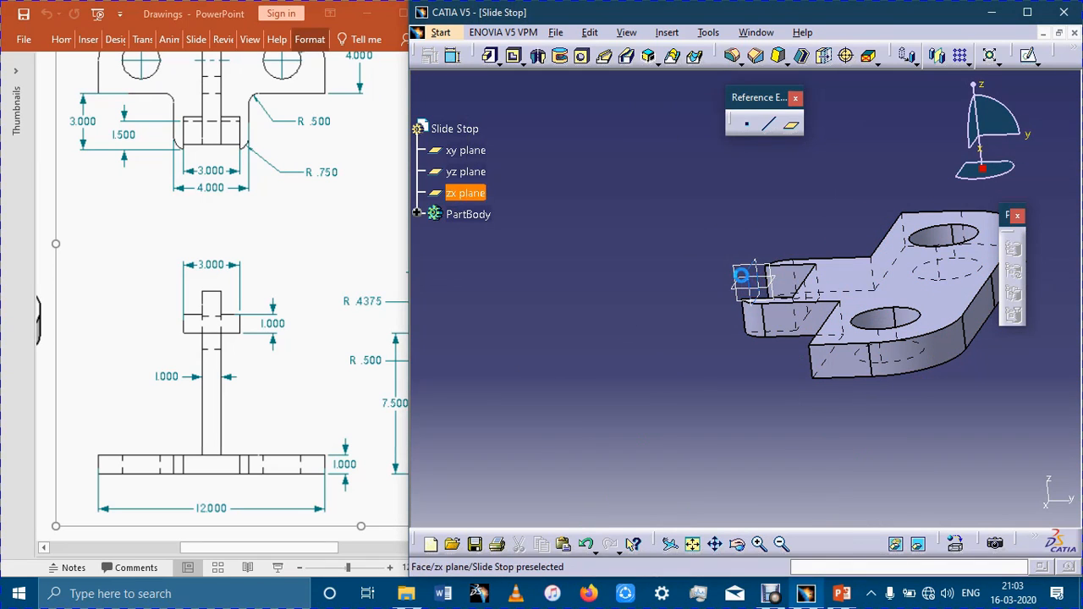
Start a new sketch on the yz plane.
click(1029, 55)
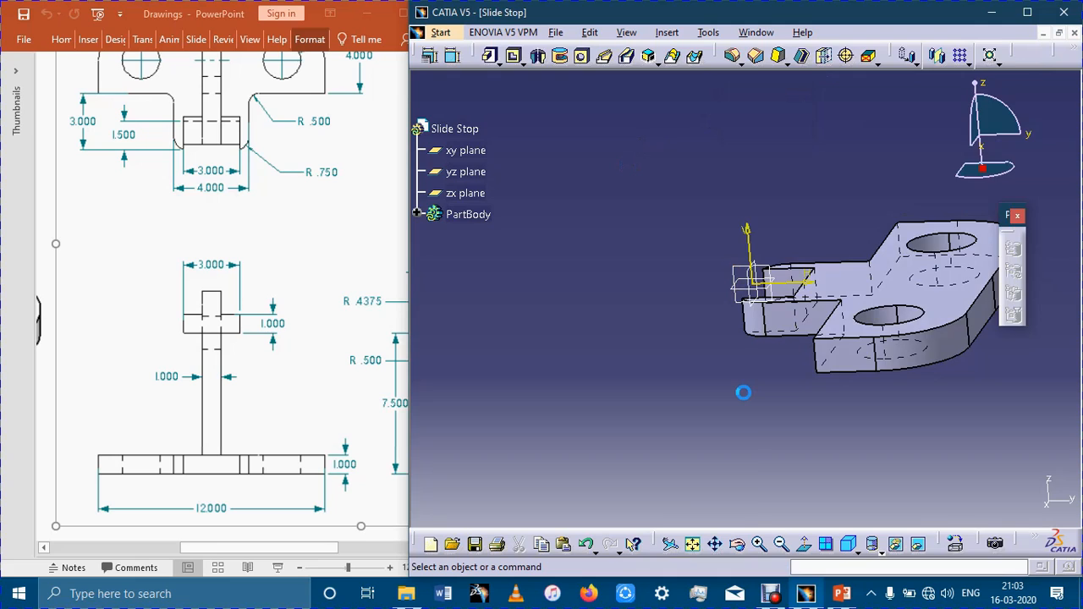
middle_drag(779, 386, 684, 443)
middle_drag(767, 449, 780, 473)
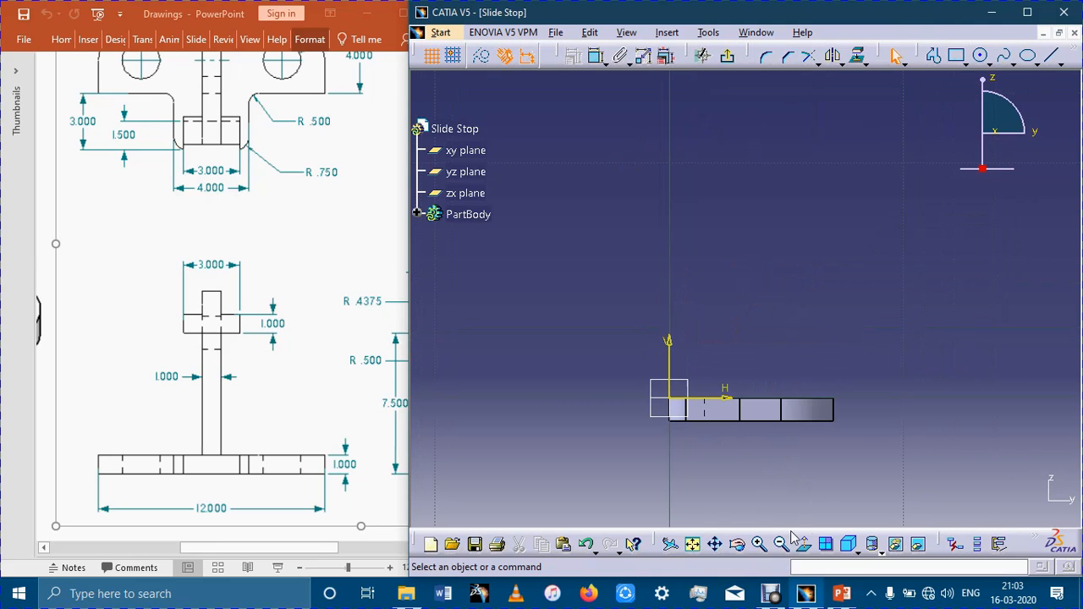
click(770, 592)
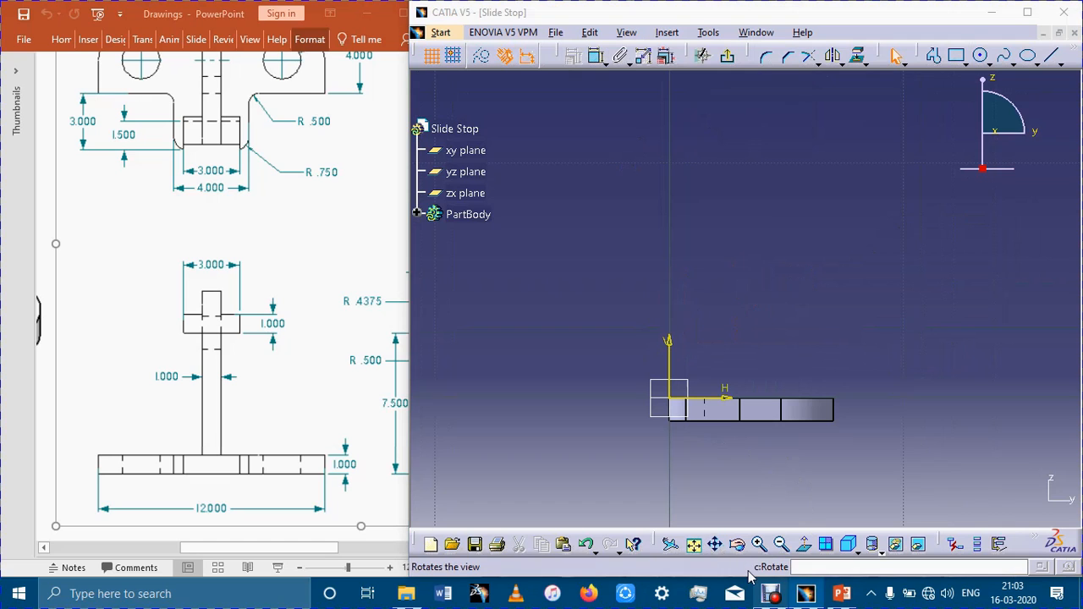
click(770, 592)
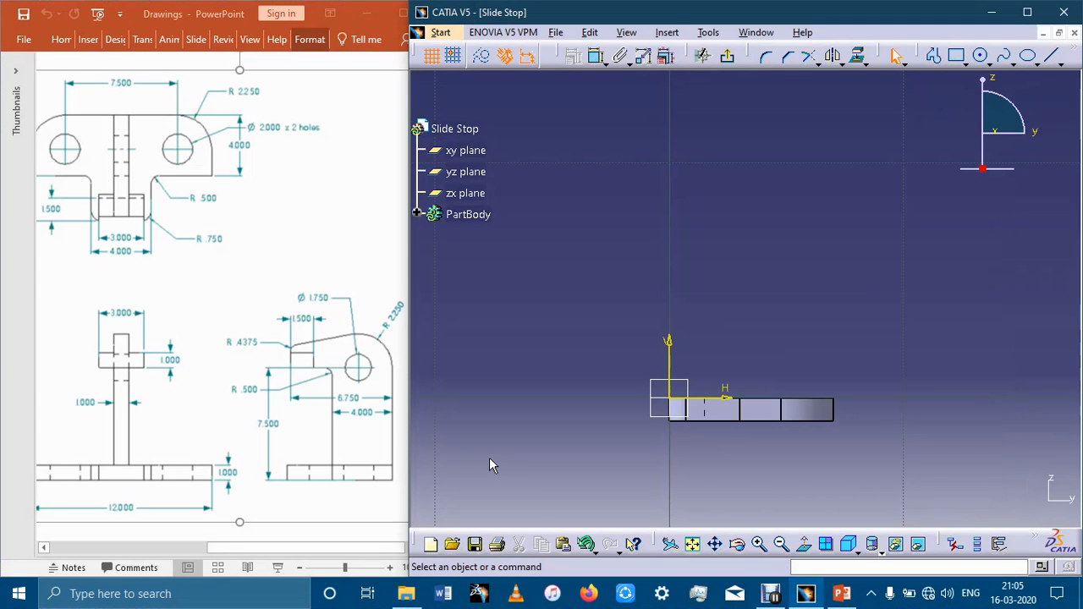
click(933, 55)
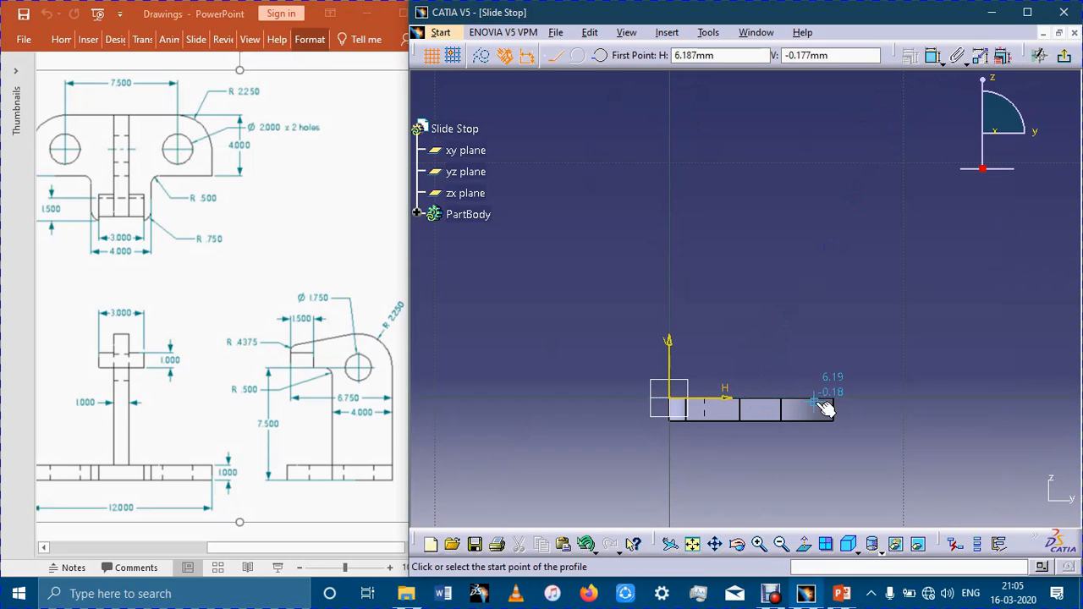
click(751, 396)
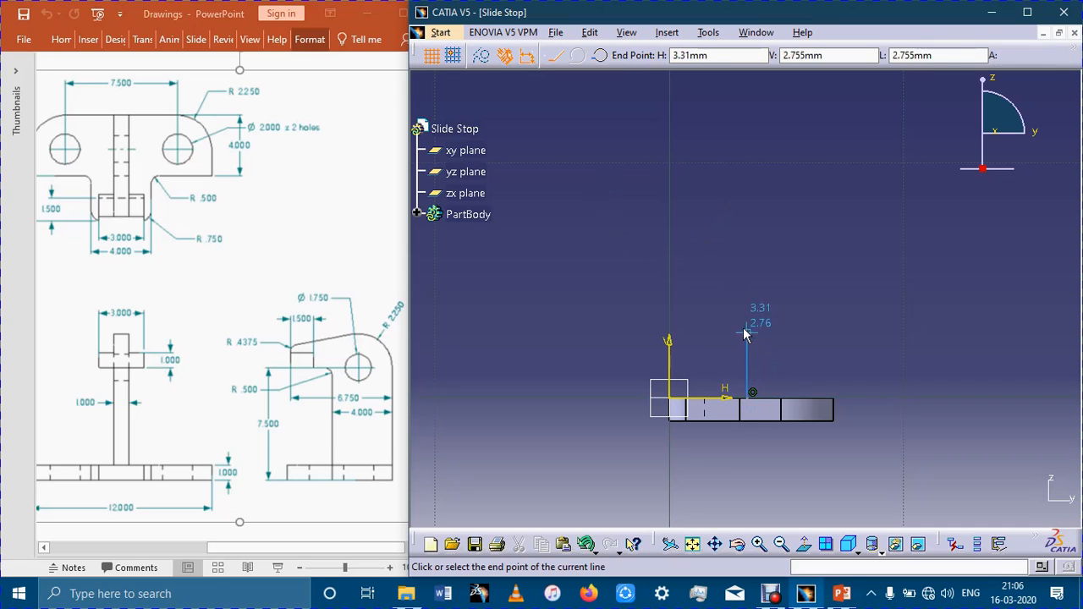
click(746, 249)
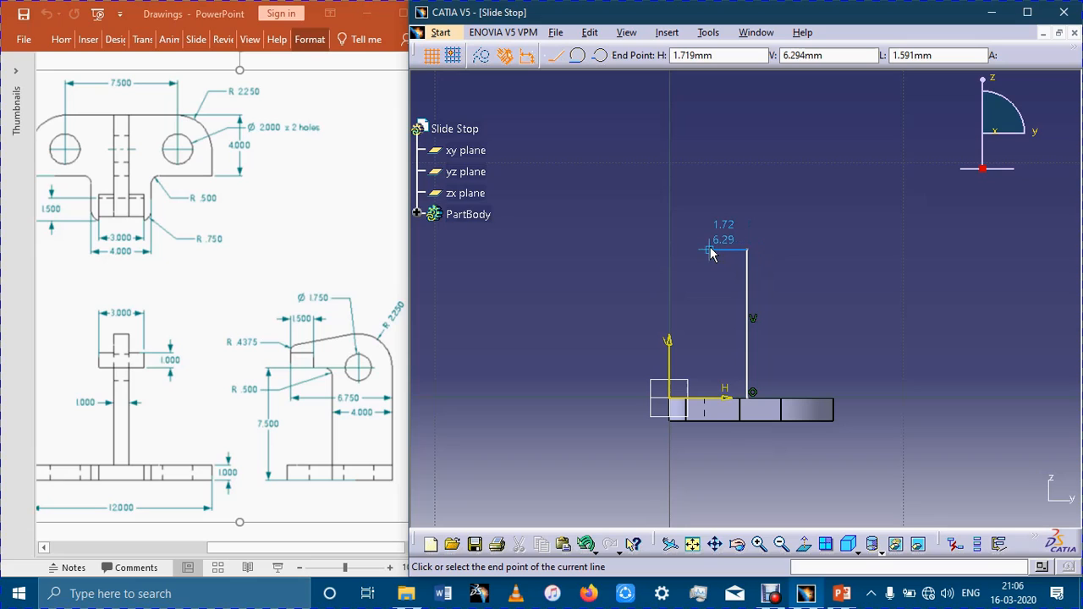
key(ctrl+z)
key(ctrl+z)
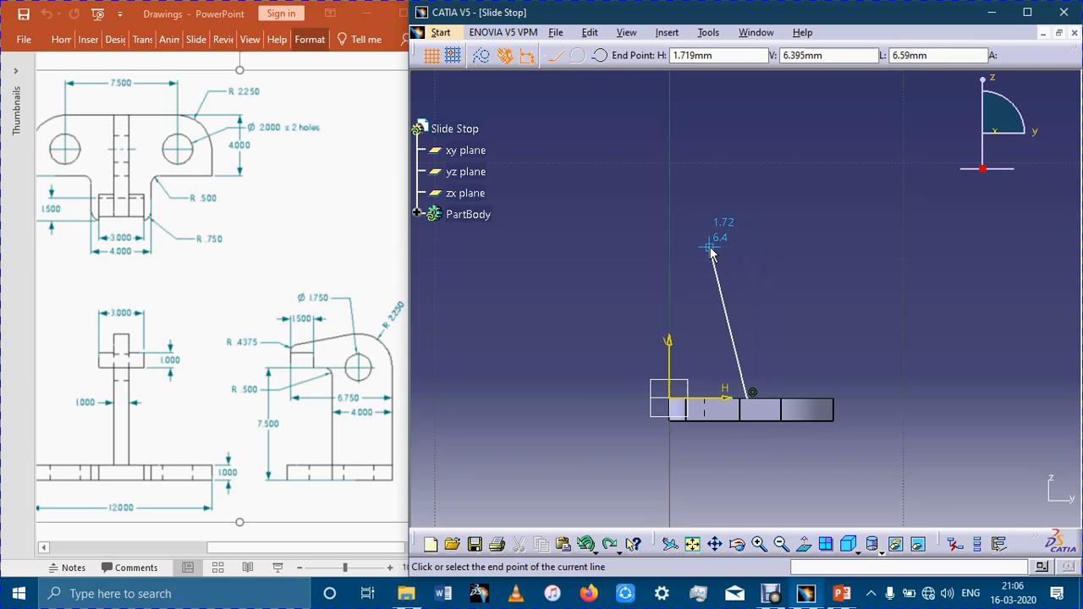
Sketch an open-topped upright profile about 6.4 mm high and 3.6 mm wide, based on the H axis and flush with the plate's rear edge.
click(833, 246)
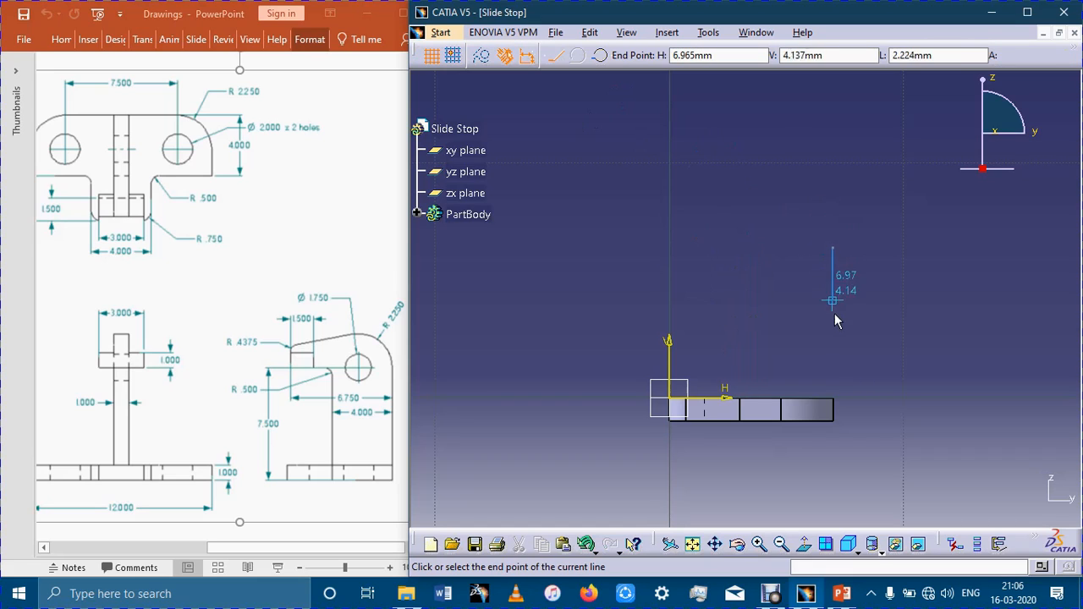
click(836, 399)
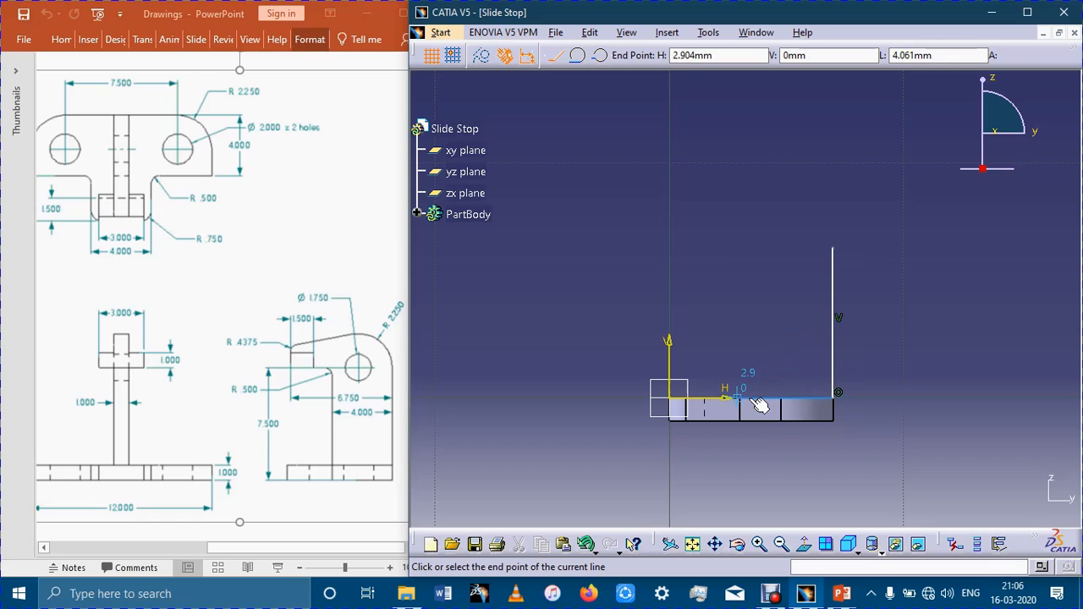
click(747, 397)
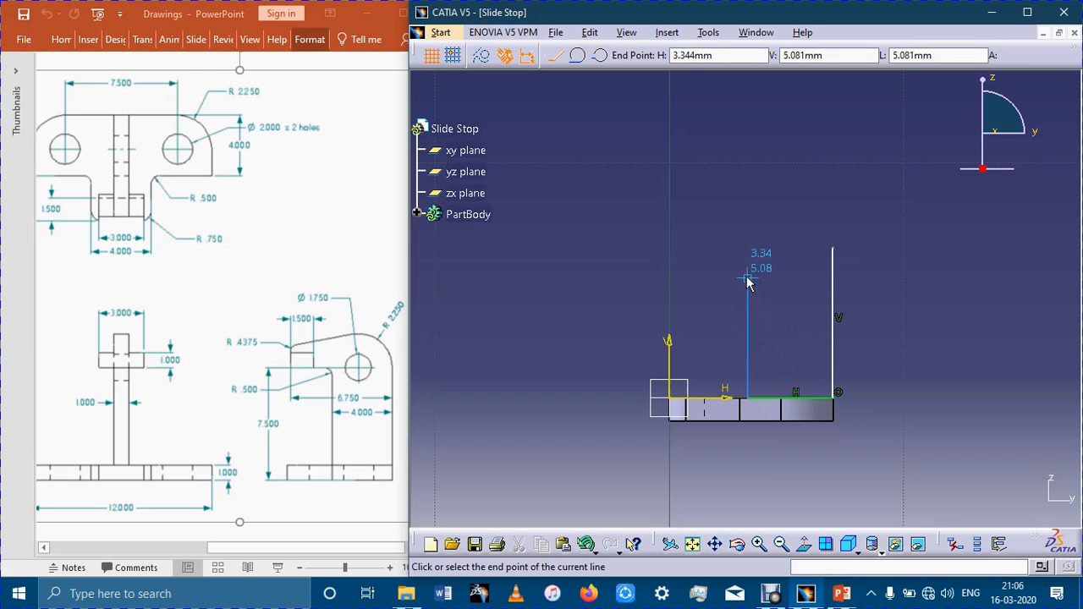
click(748, 248)
Continue the profile from the upright's front edge about 1.7 mm horizontally, 1.4 mm up and 1.6 mm across to the V axis, and end it.
click(707, 248)
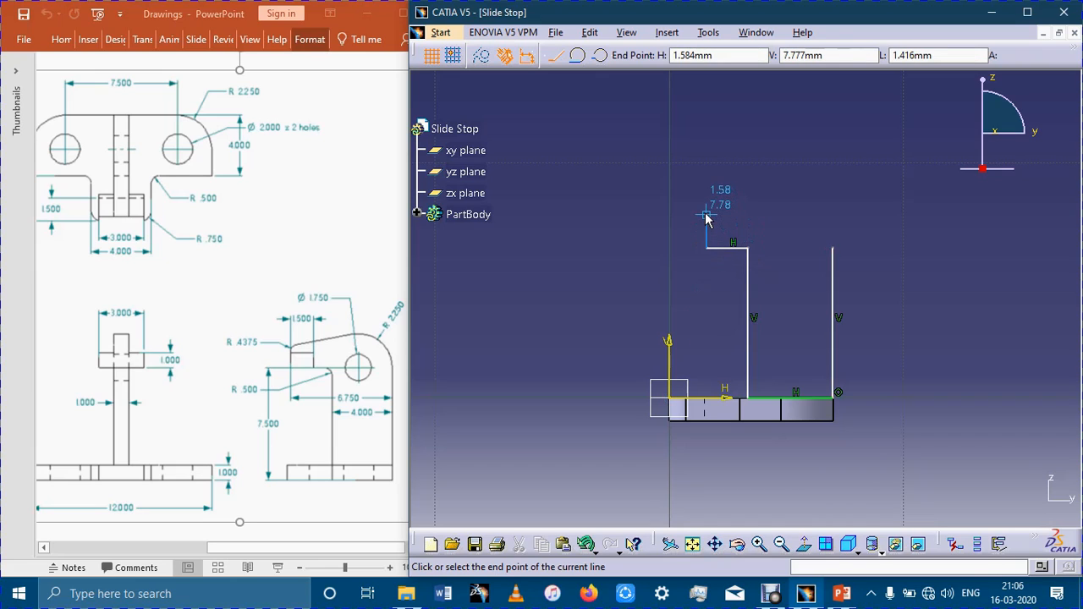
click(706, 216)
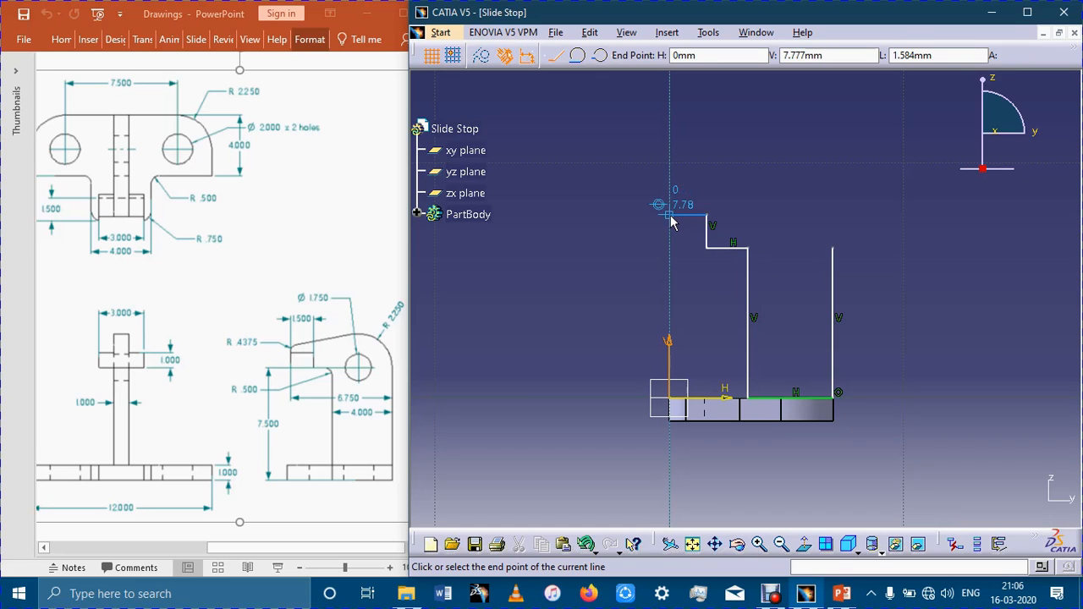
click(670, 217)
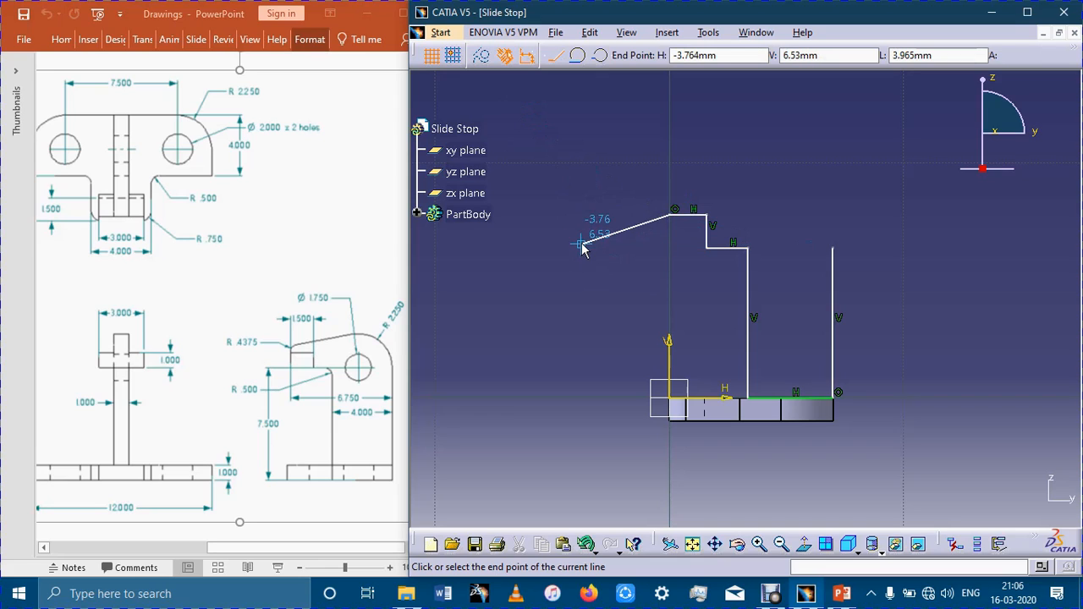
key(Escape)
click(916, 247)
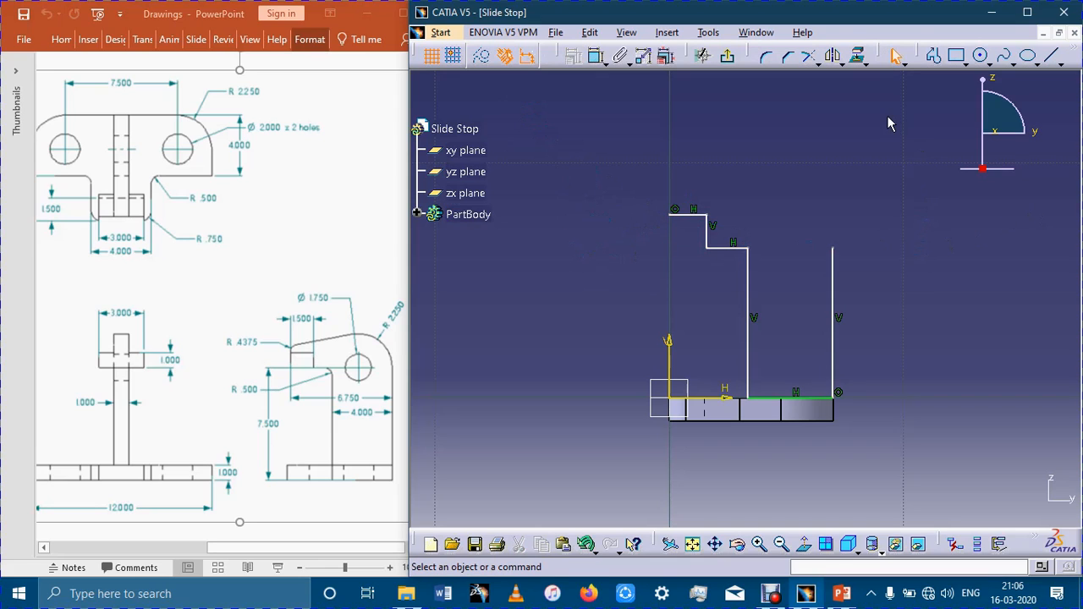
Draw a circle between the upright's two vertical lines, centred level with the arm's lower horizontal line at about H 5 mm, V 6.36 mm.
click(981, 55)
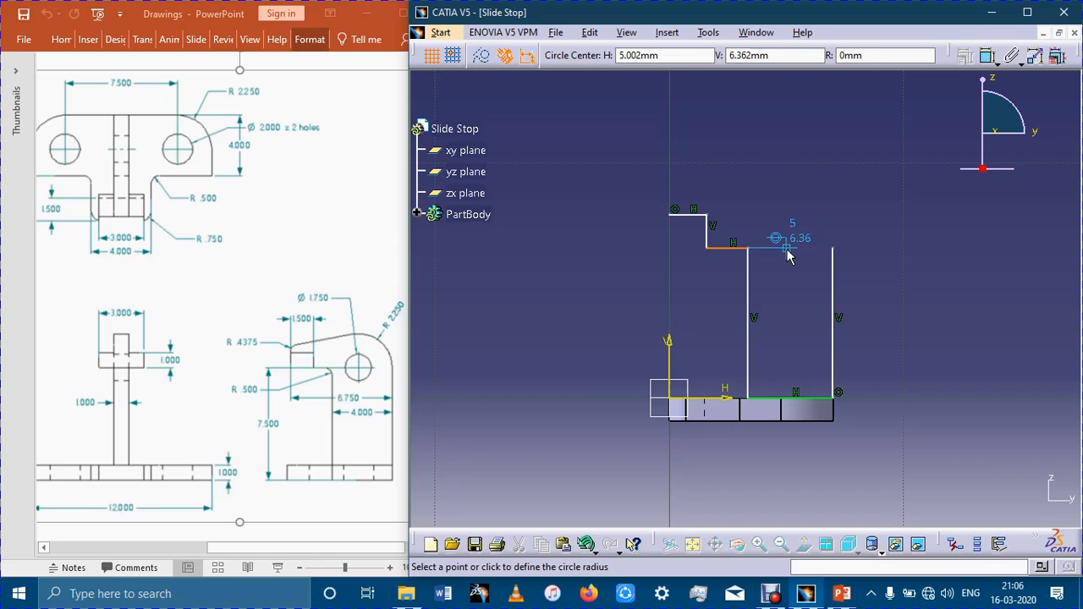
click(786, 248)
click(793, 272)
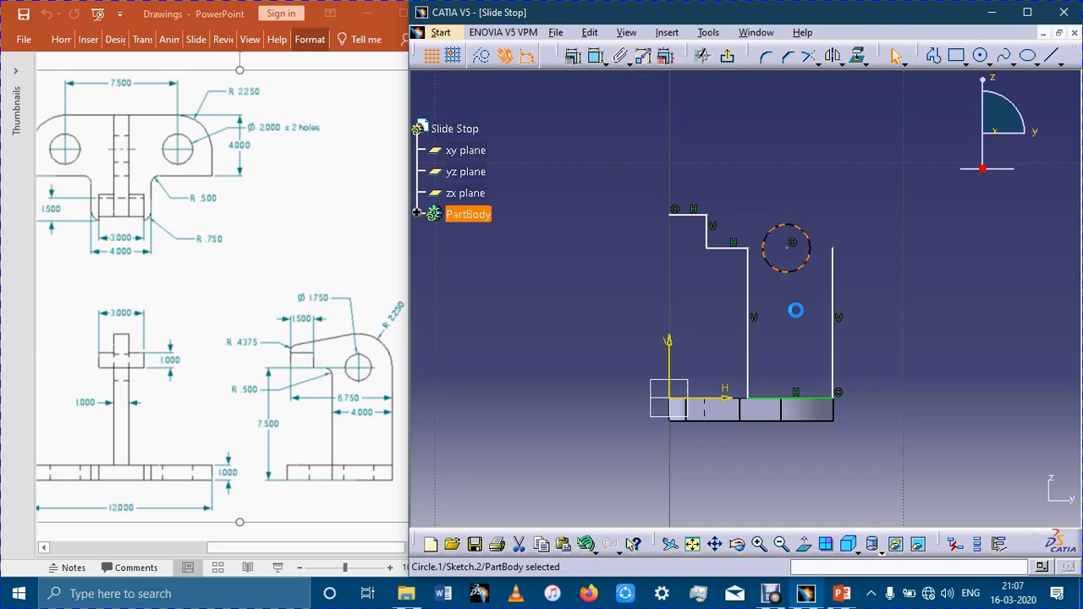
Draw an outer circle of about 1.96 mm radius, concentric with the existing circle and reaching the top of the upright's rear vertical line.
click(796, 310)
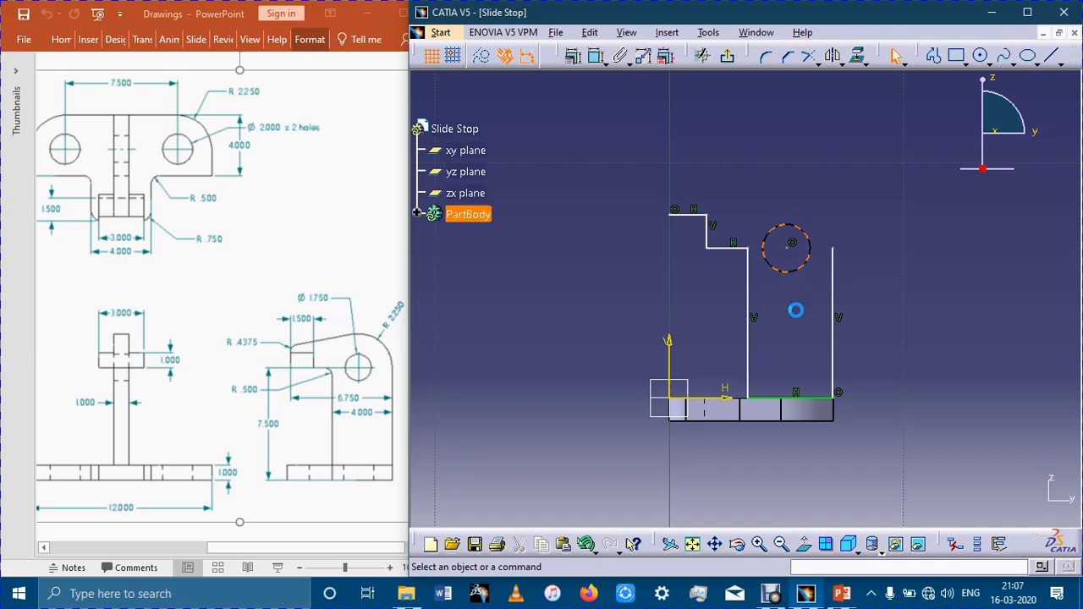
click(980, 55)
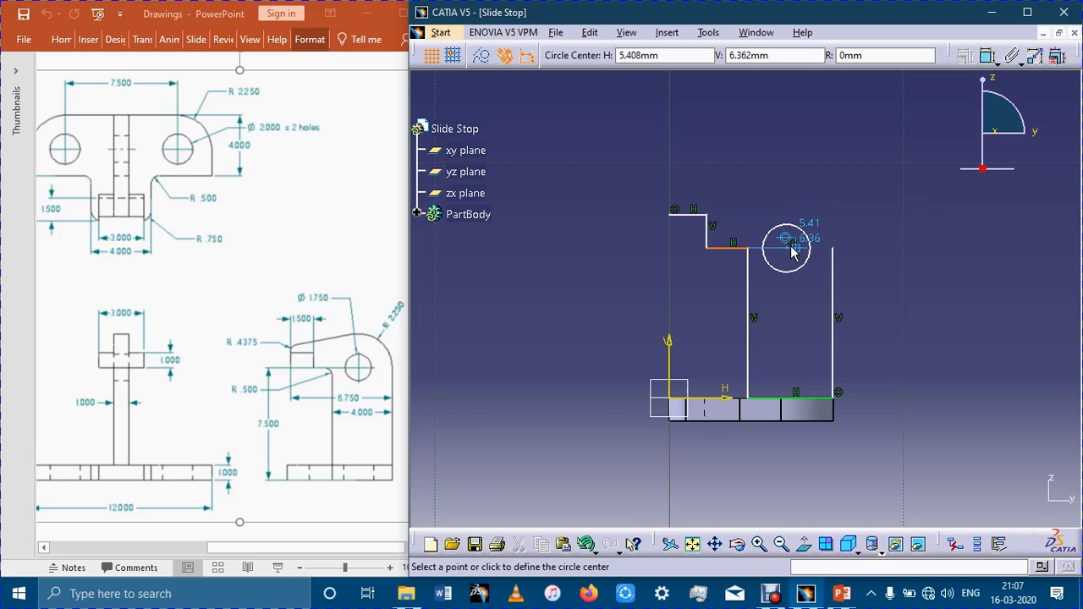
click(787, 248)
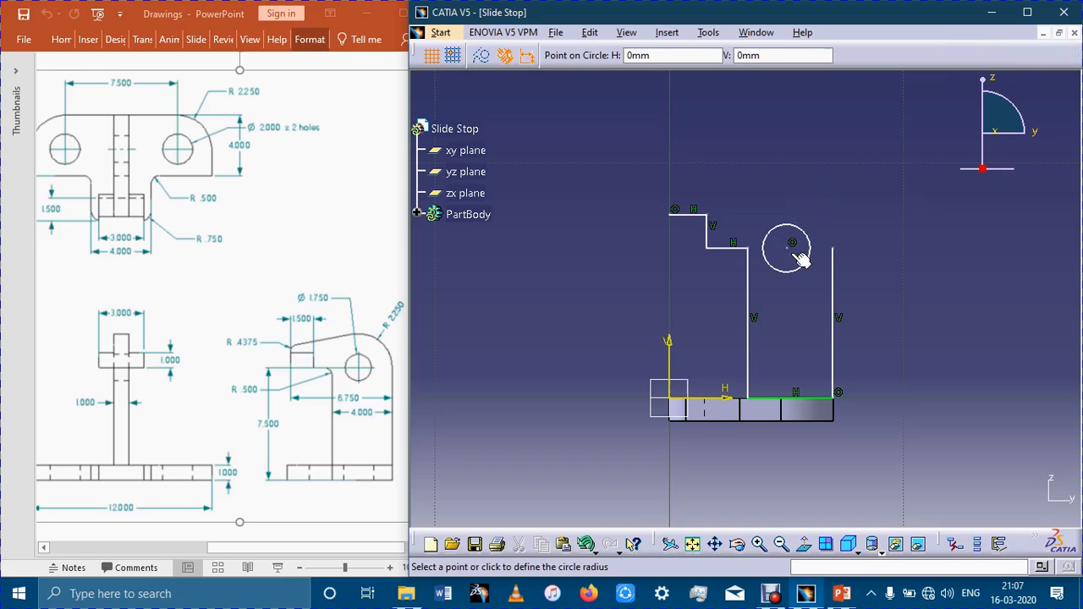
click(842, 247)
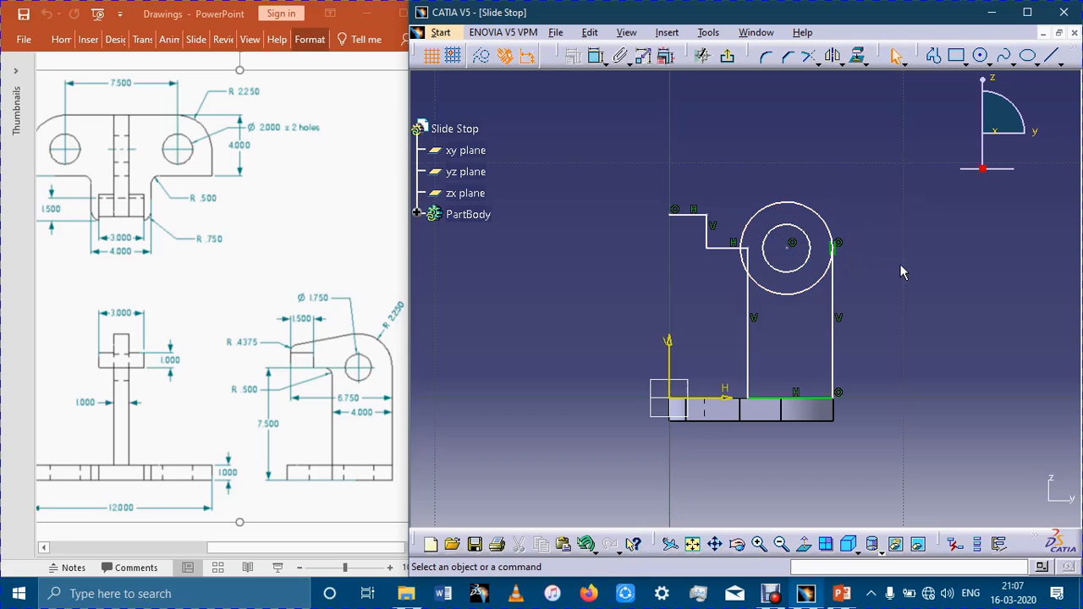
Quick-trim the lower part of the outer circle so only its upper arc stays above the arm's lower horizontal line.
click(840, 62)
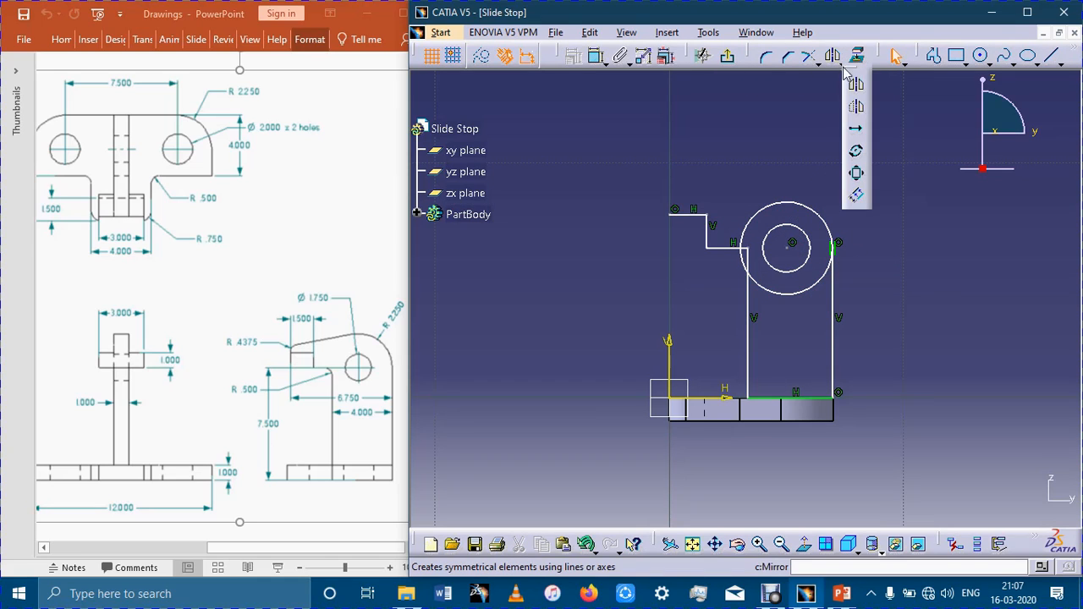
click(816, 63)
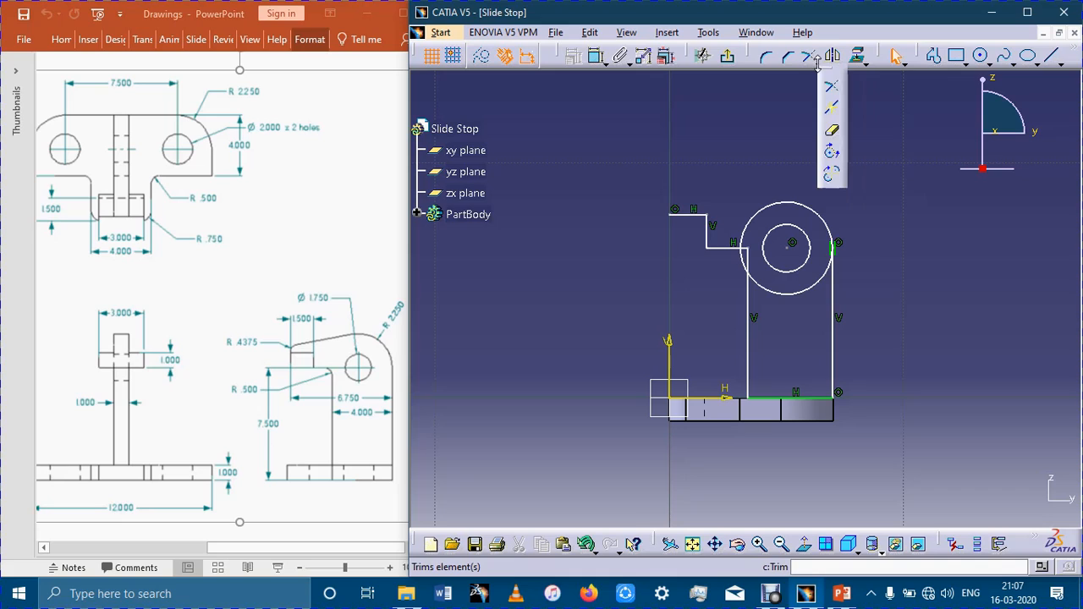
click(832, 136)
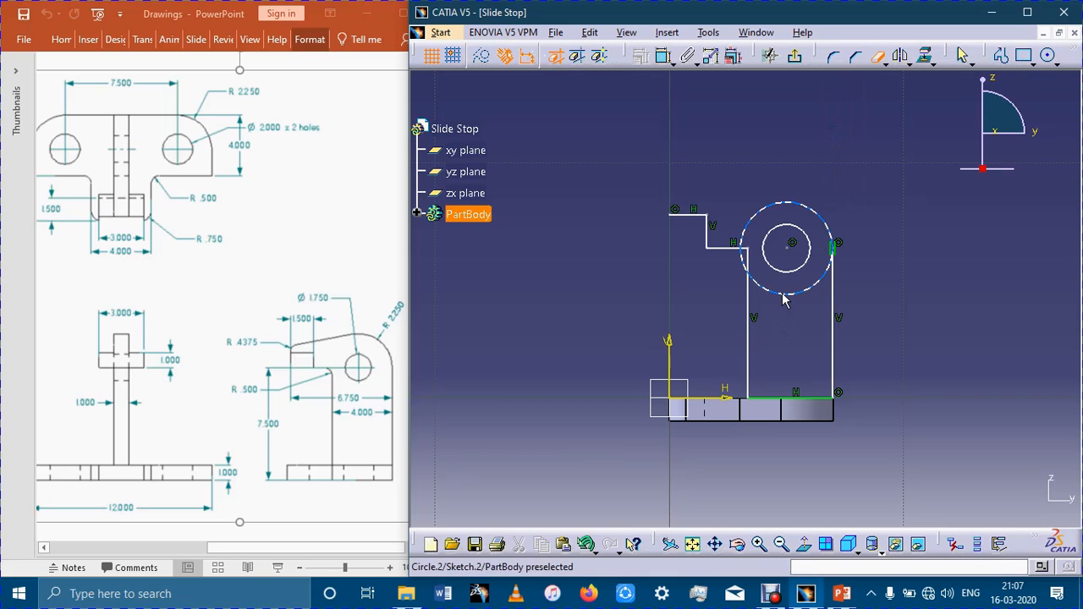
click(784, 297)
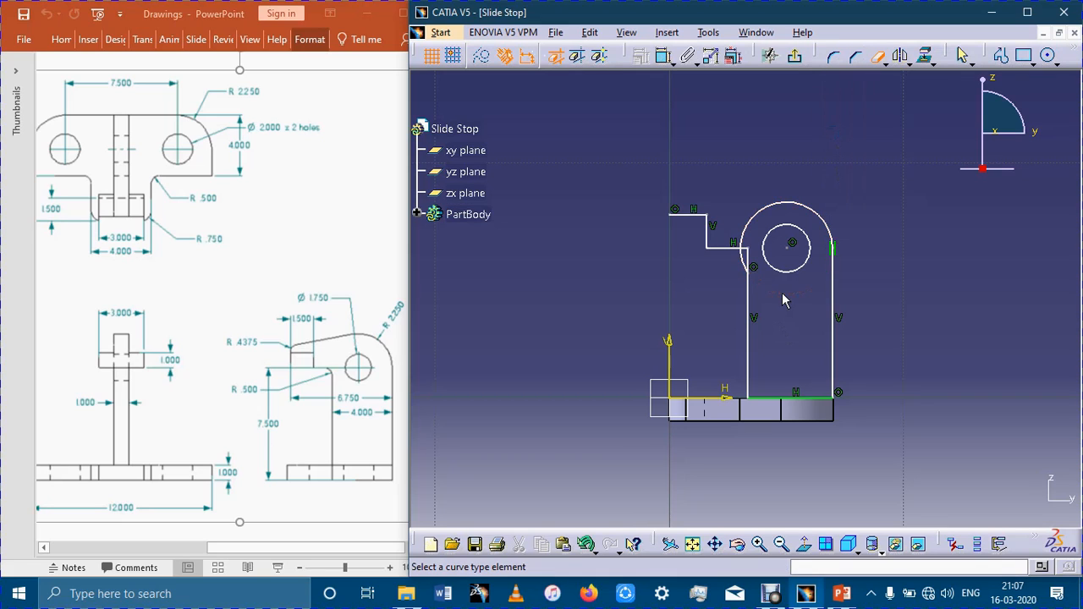
click(749, 264)
click(962, 55)
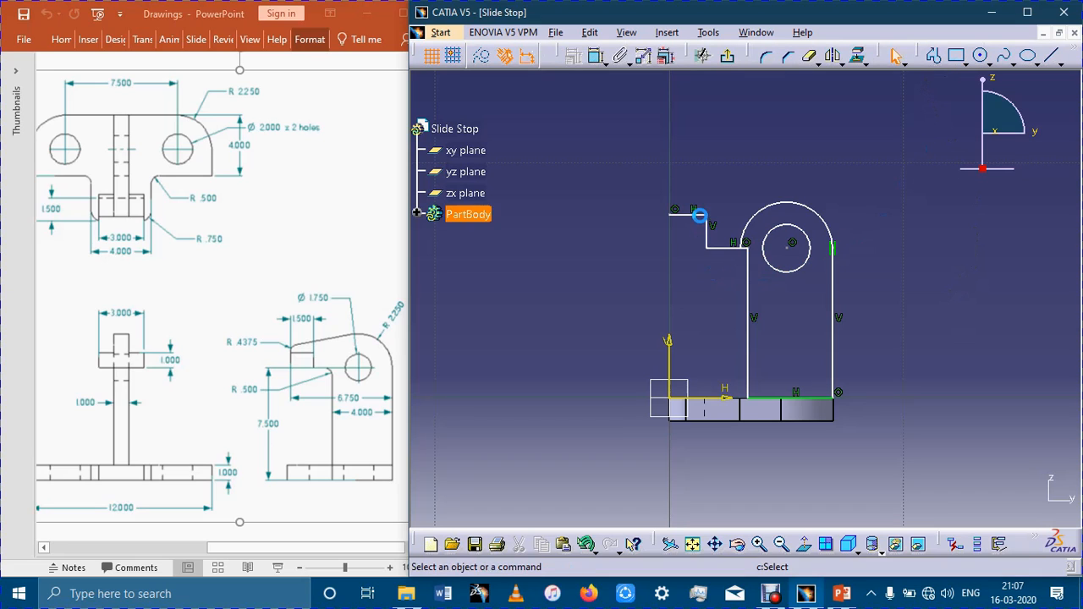
Lower the arm's upper horizontal line to about V 7.14 mm, shortening the step beneath it.
drag(689, 214, 705, 231)
click(722, 248)
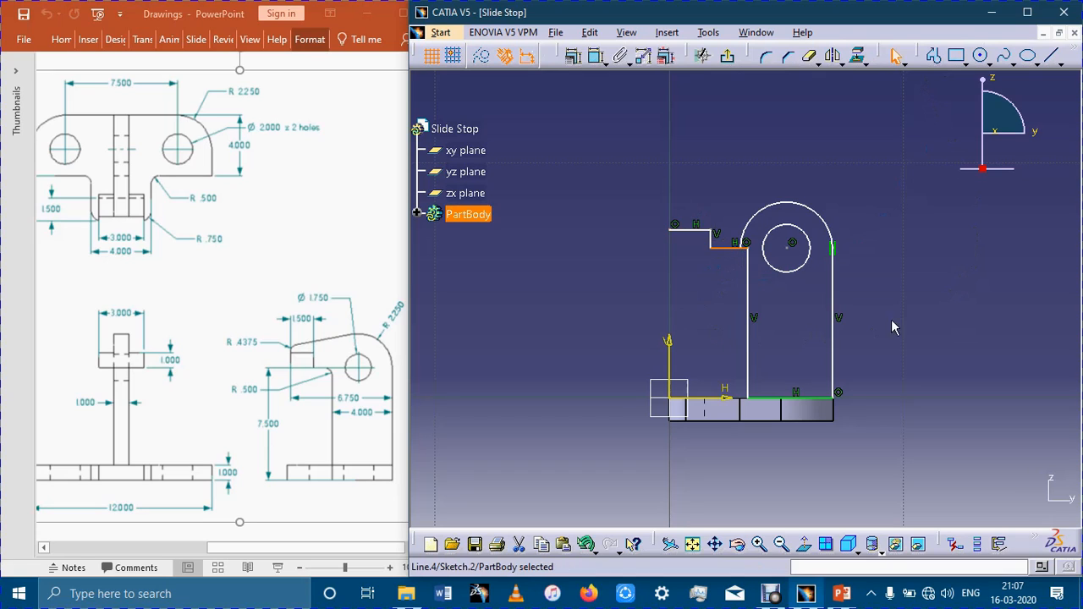
click(996, 280)
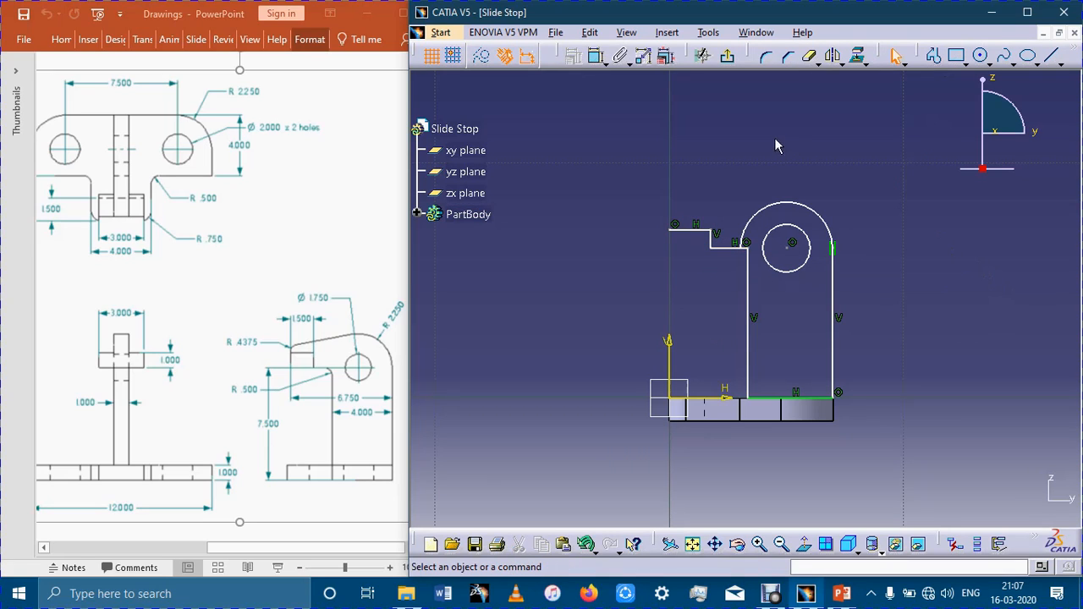
Add a profile rising about 0.64 mm along the V axis from the arm's tip and slanting about 4.7 mm to the outer arc's top.
click(933, 56)
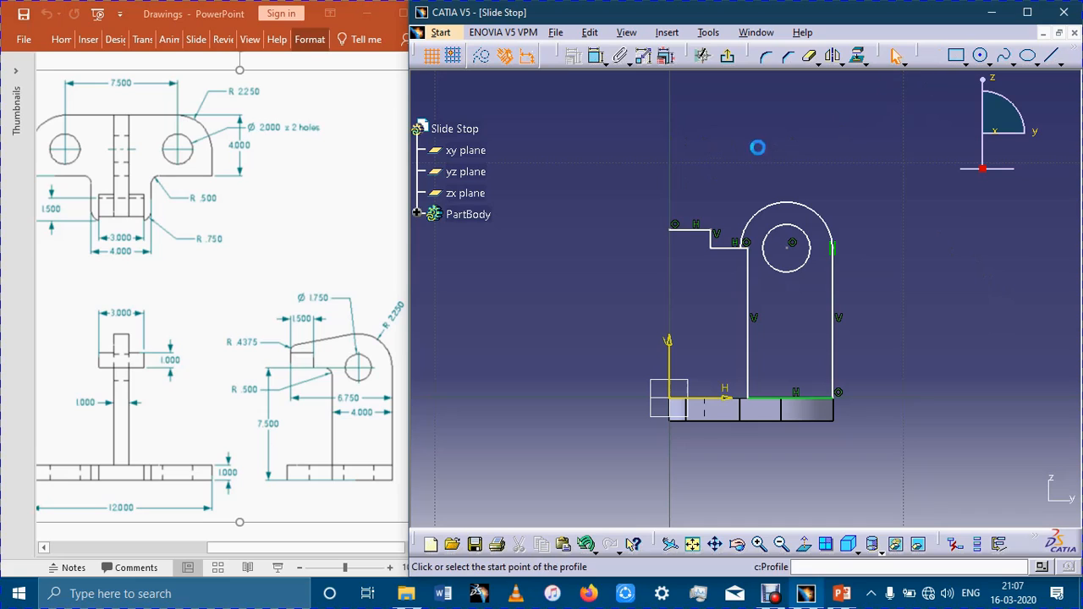
click(670, 227)
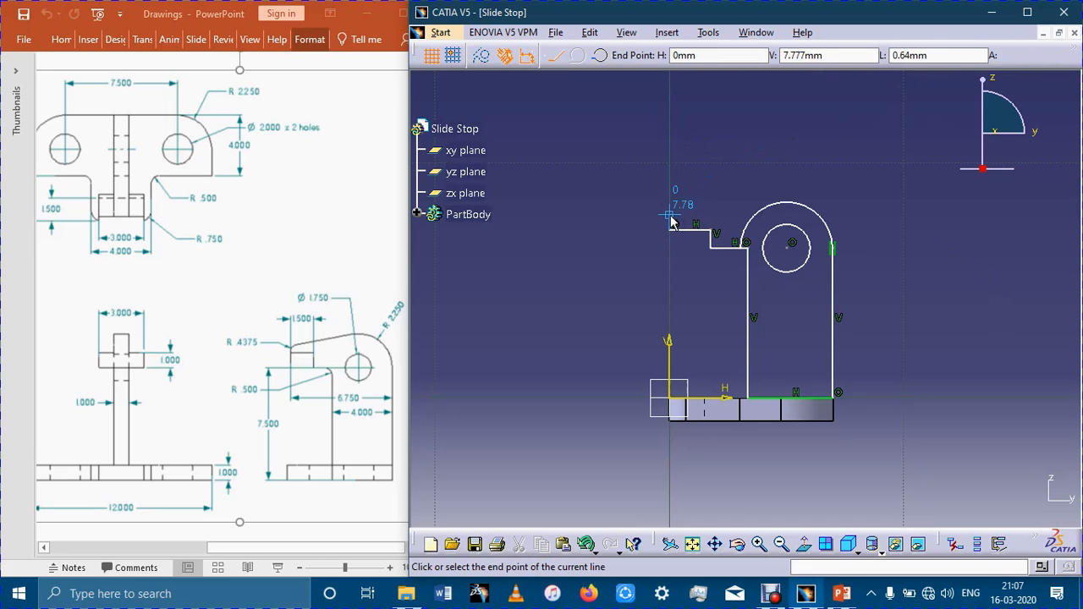
click(671, 216)
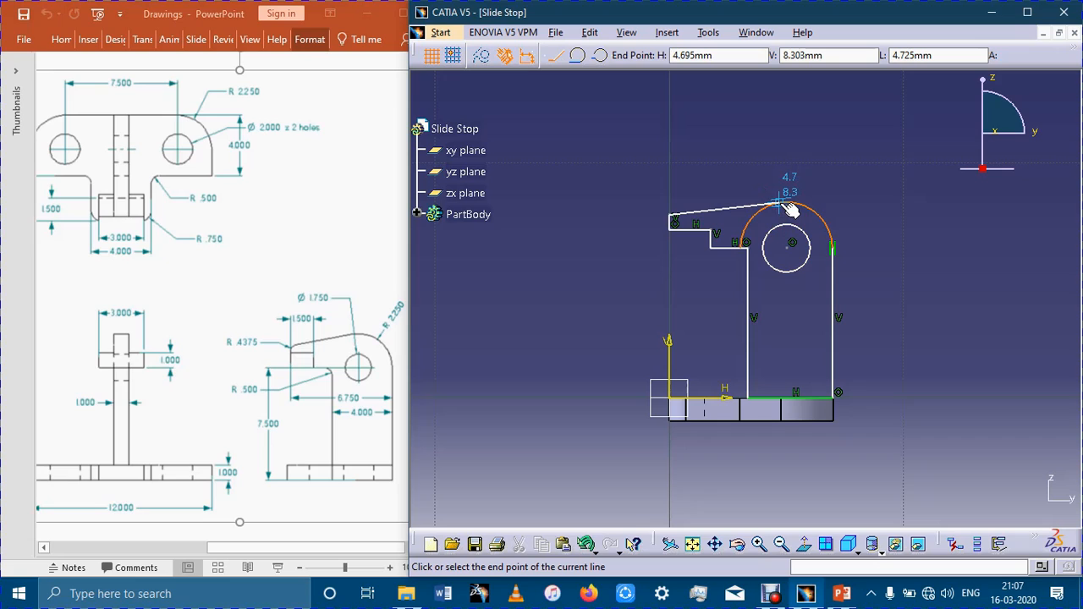
click(782, 204)
click(895, 243)
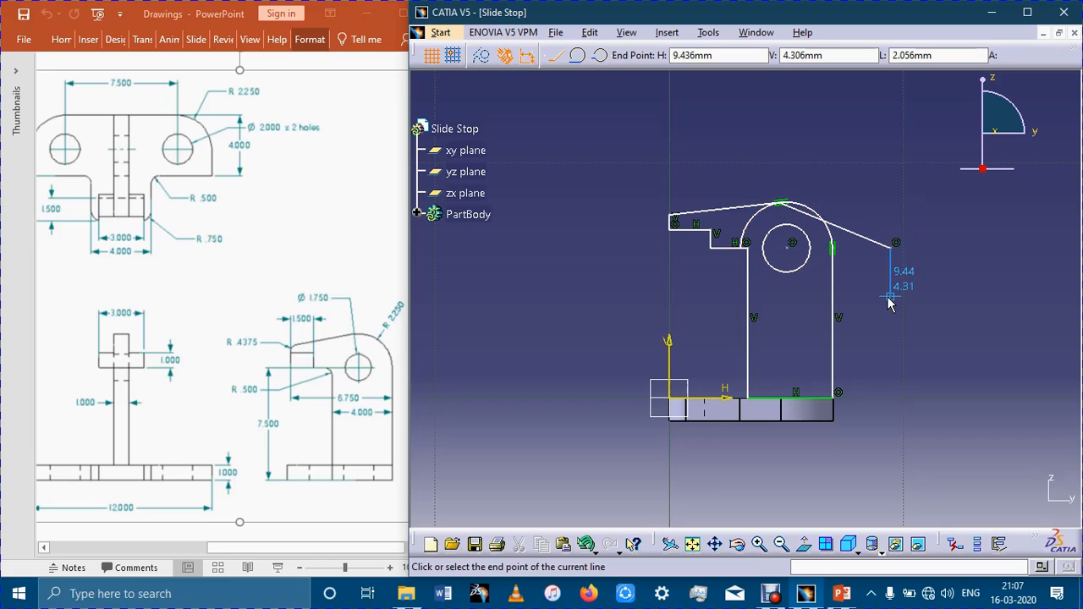
key(ctrl+z)
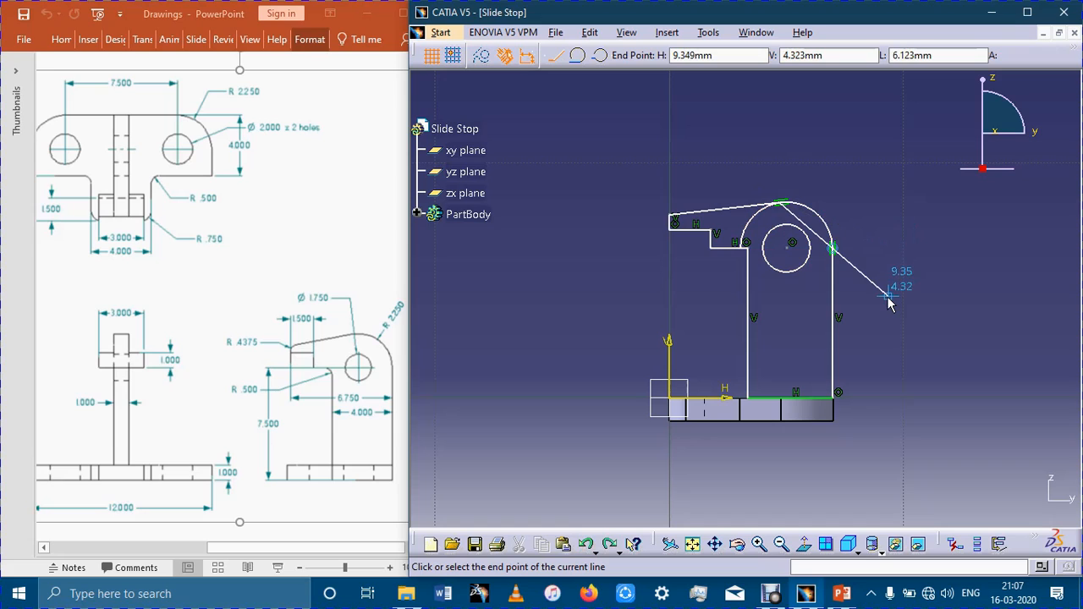
key(Escape)
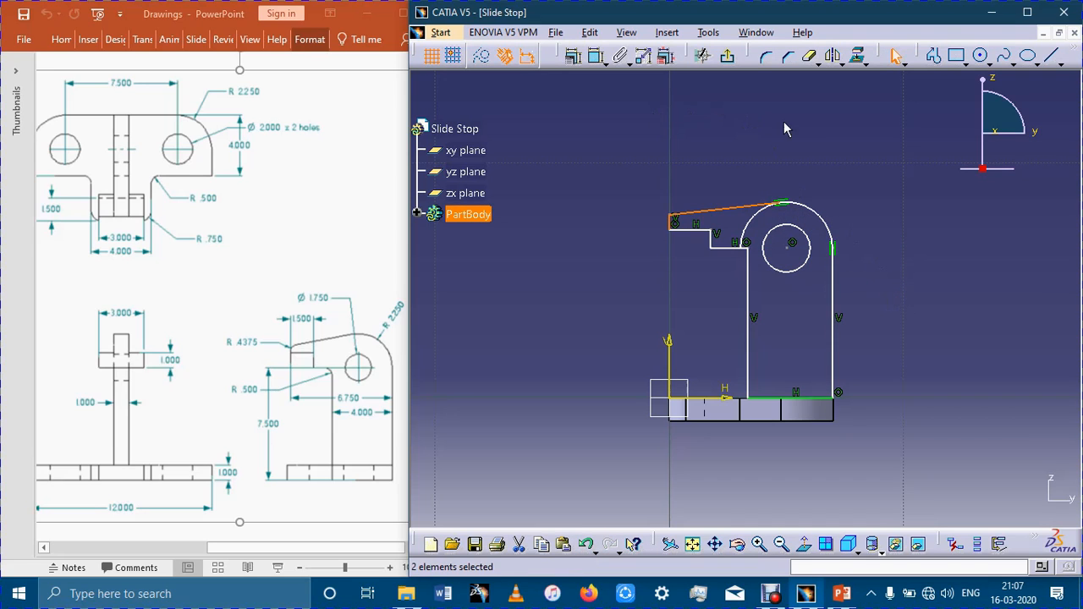
Trim away the outer arc and redraw it around the hole's centre, radius about 1.96 mm, from the rear vertical line to the slanted line's end.
click(809, 56)
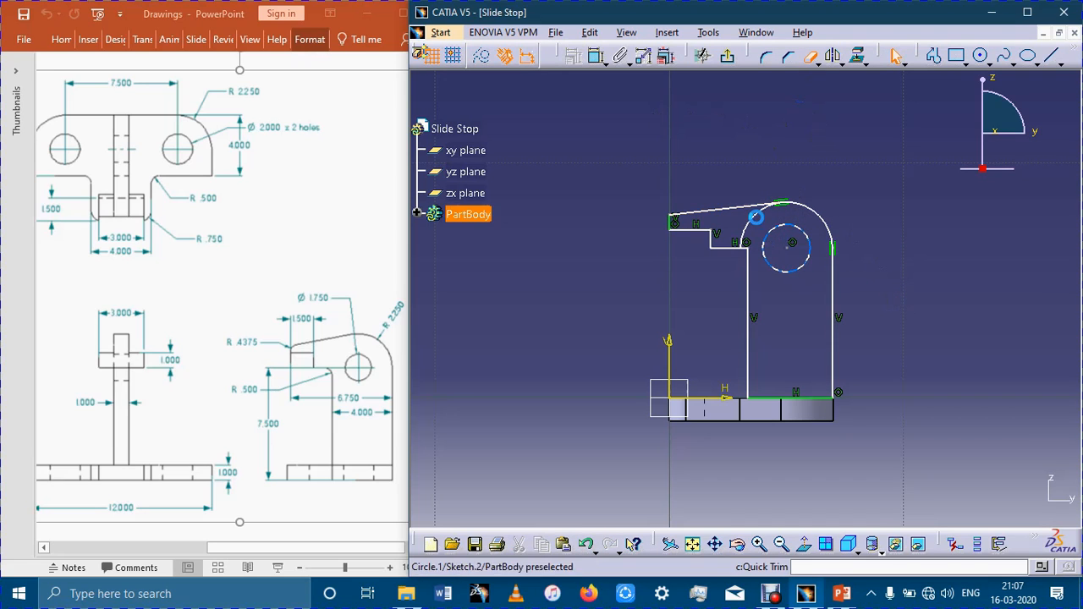
click(756, 215)
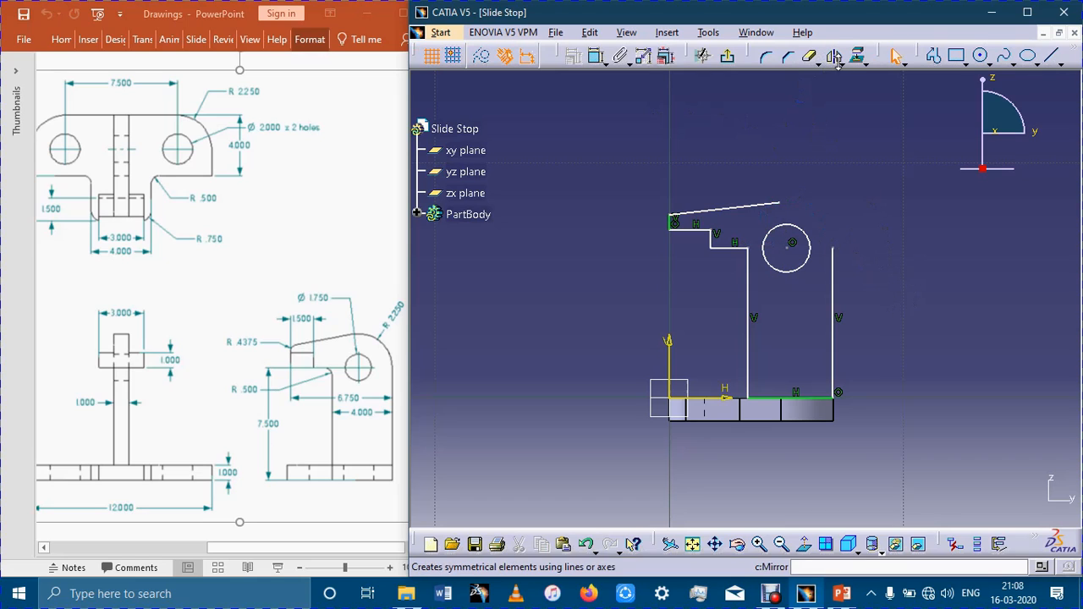
click(989, 62)
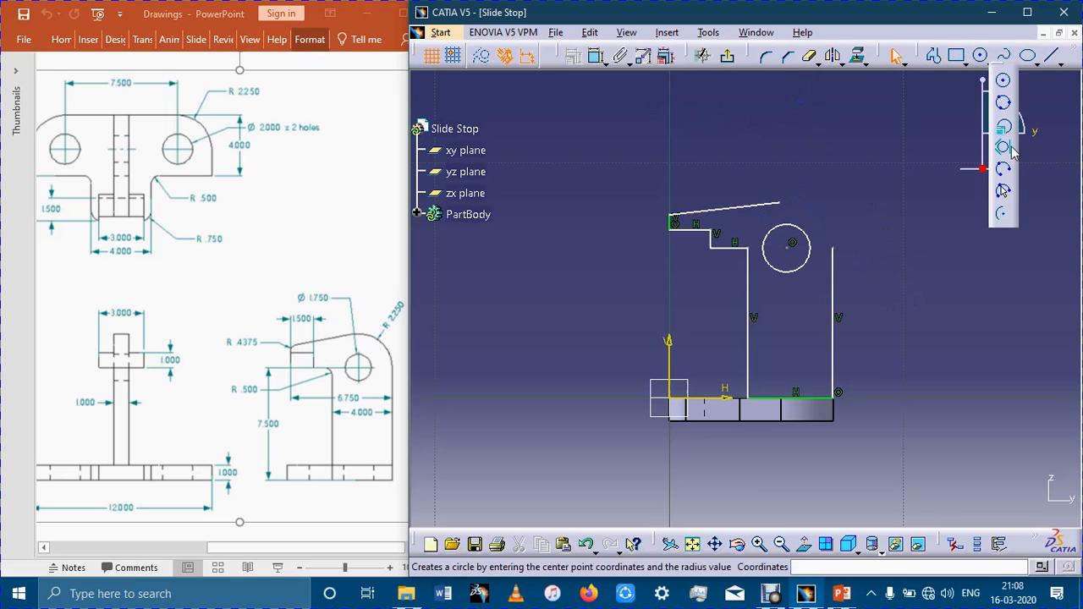
click(1002, 79)
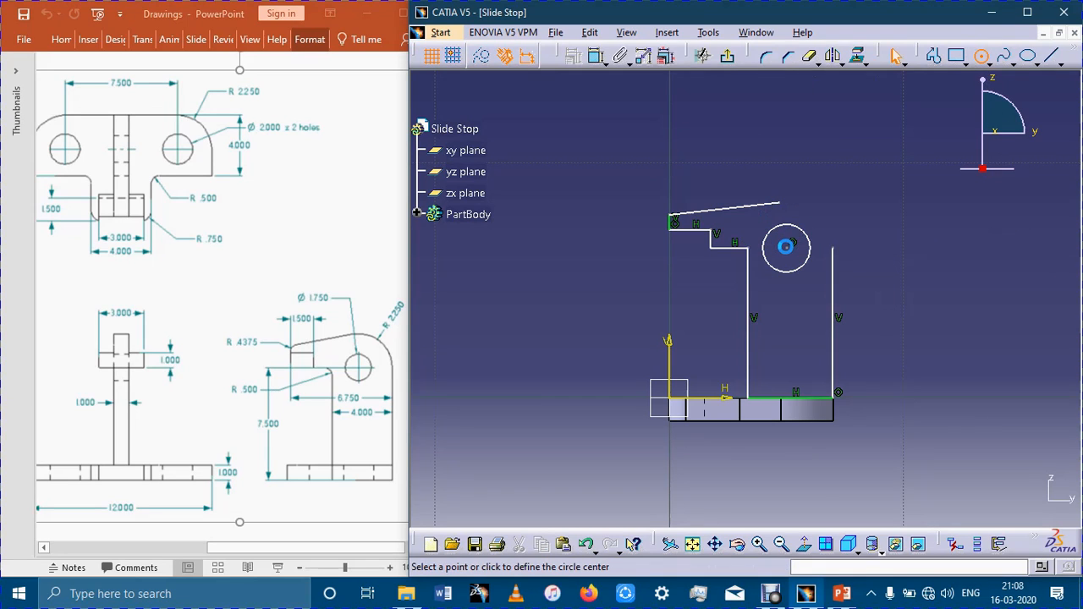
click(786, 246)
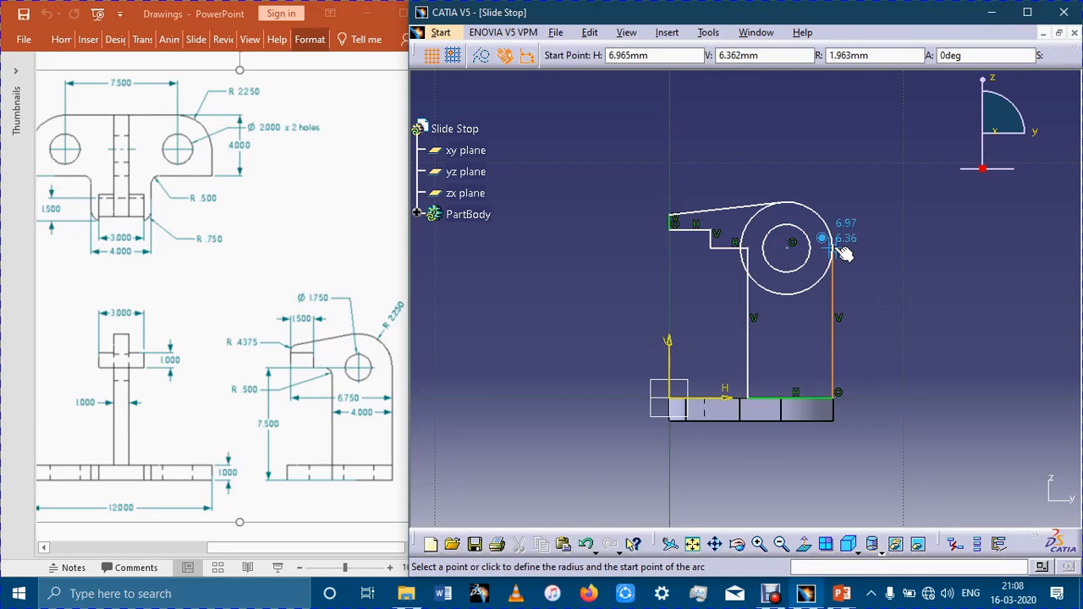
click(838, 247)
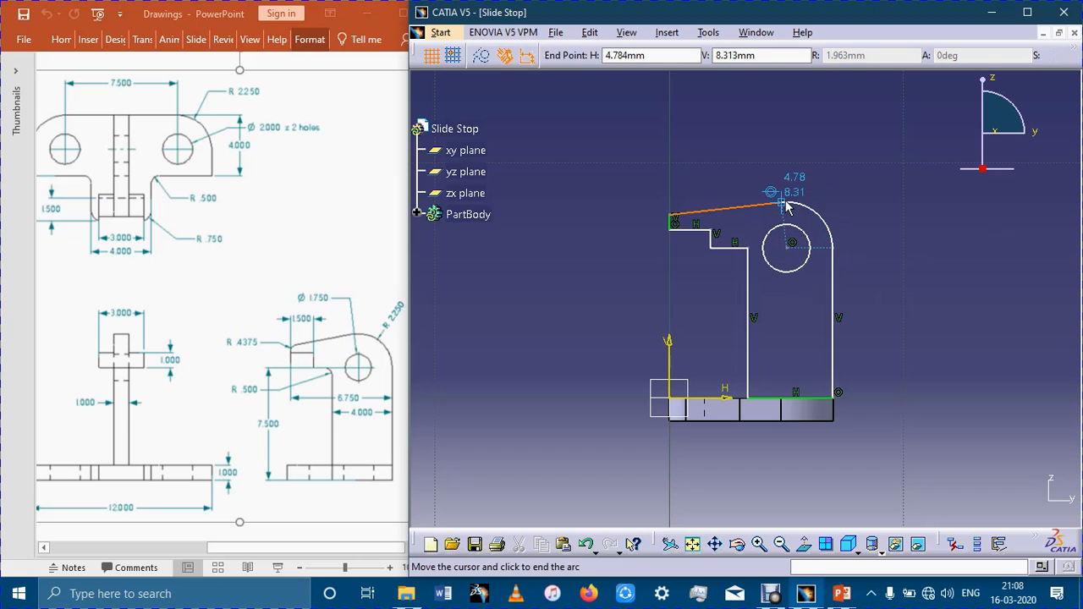
click(786, 206)
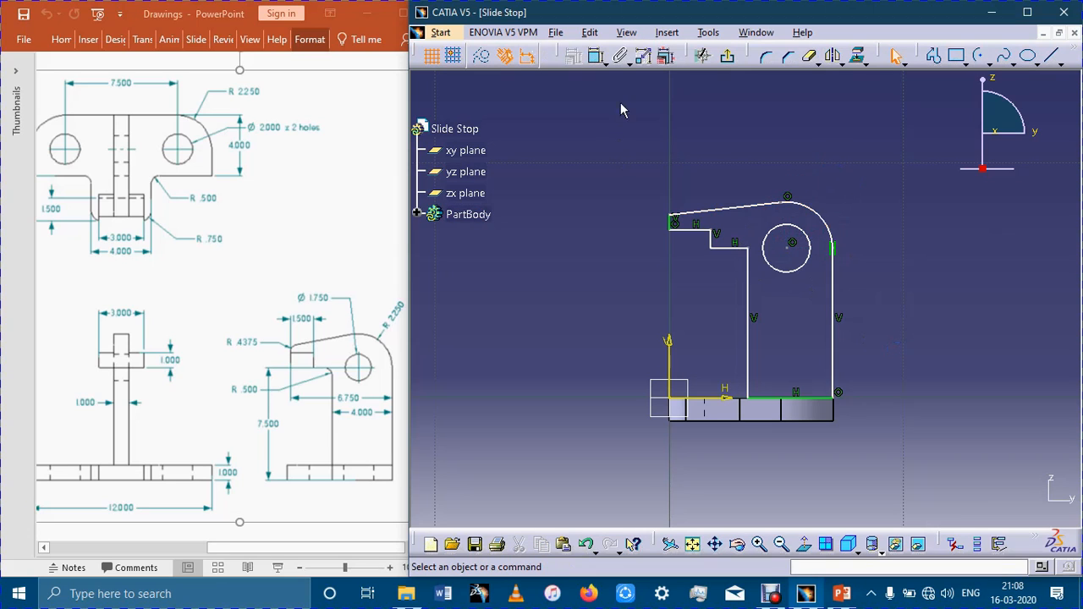
click(595, 55)
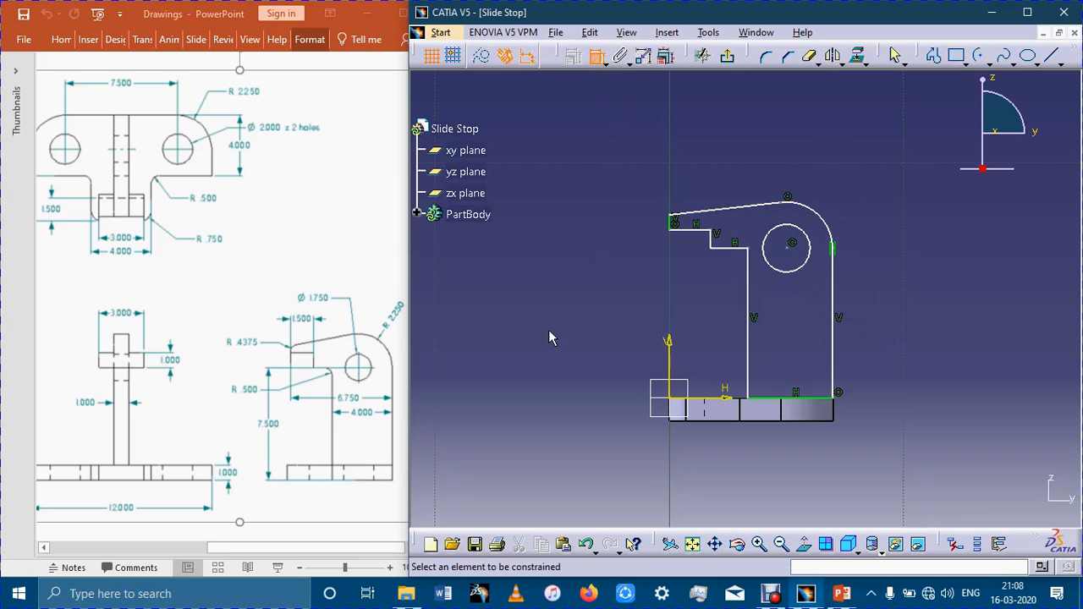
click(790, 400)
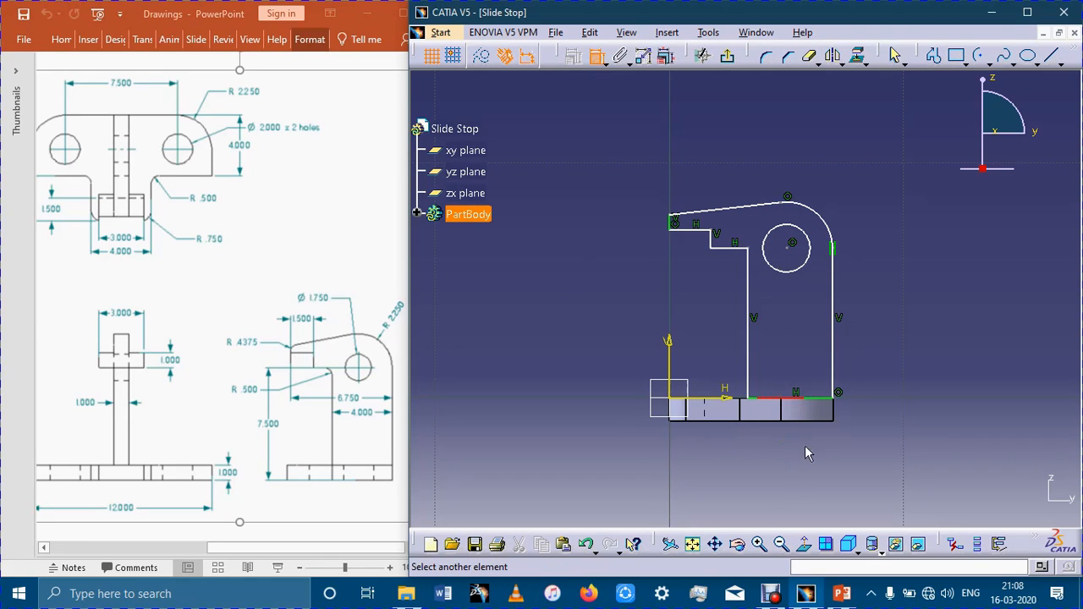
click(826, 400)
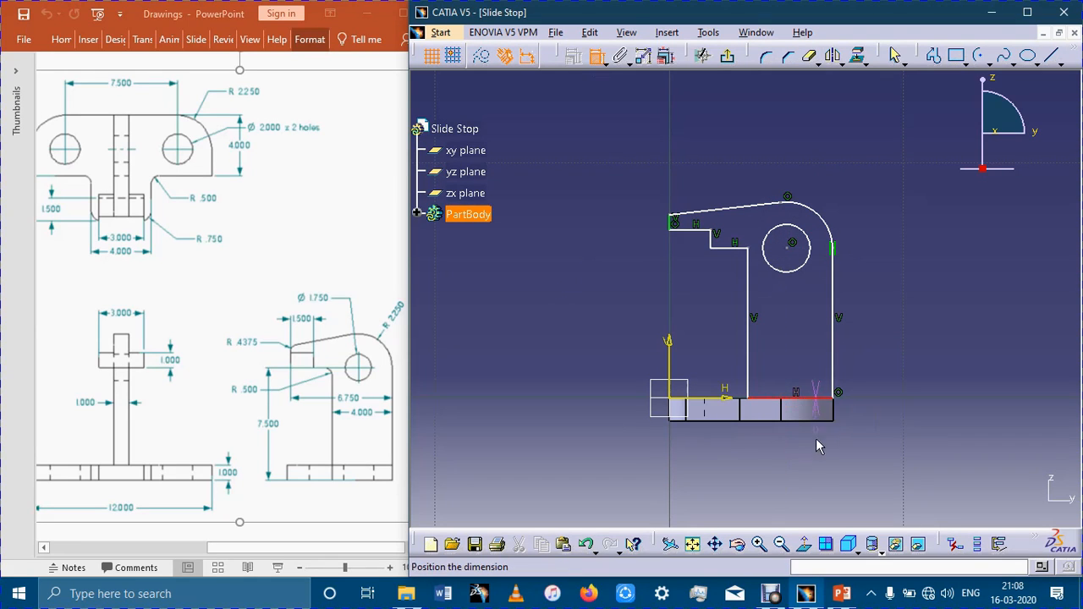
click(914, 407)
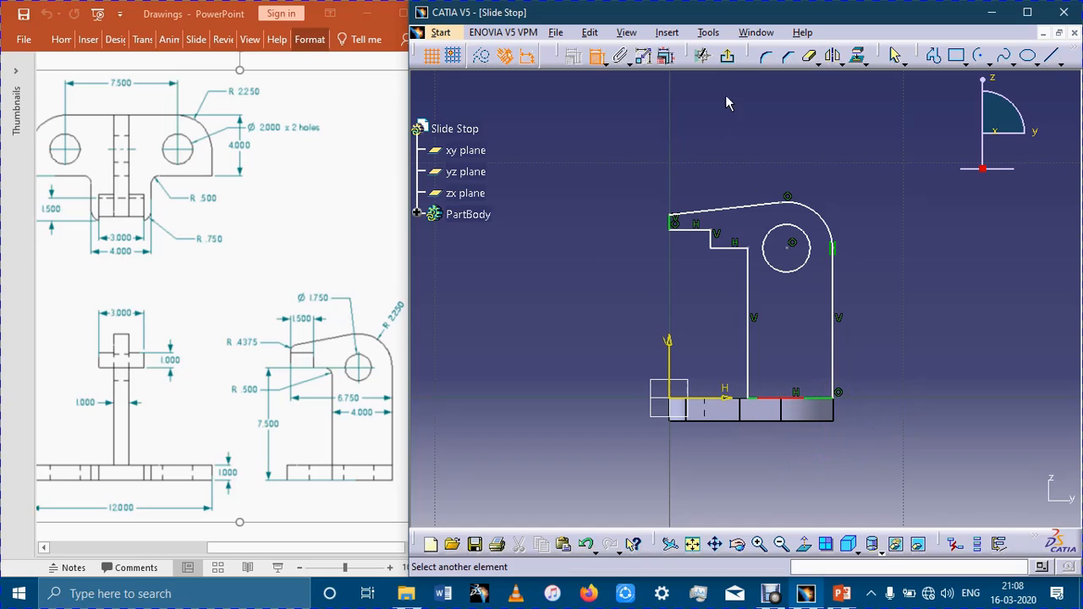
click(701, 55)
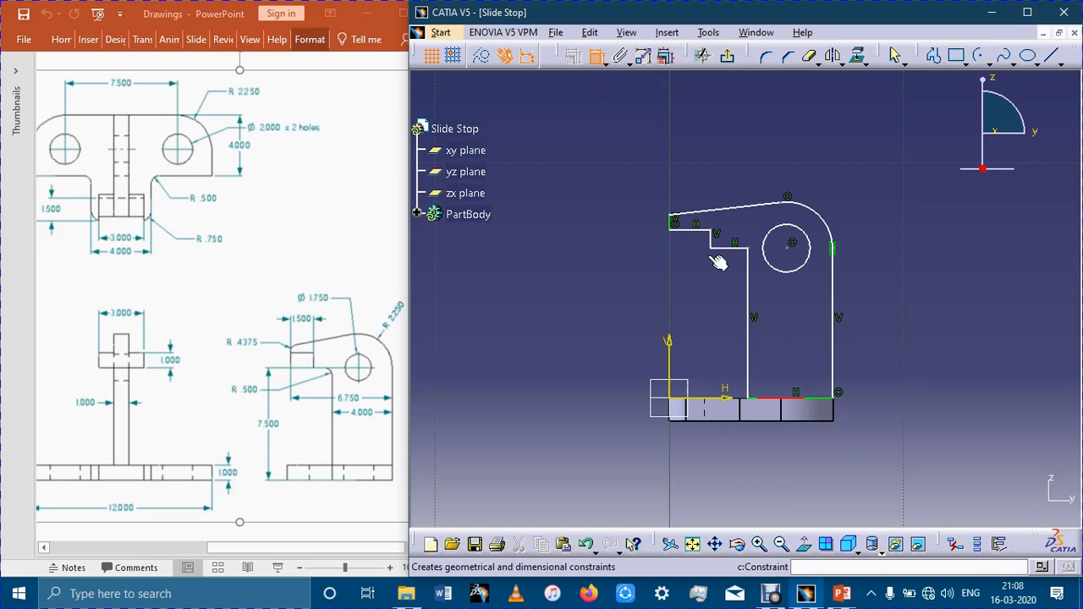
click(748, 305)
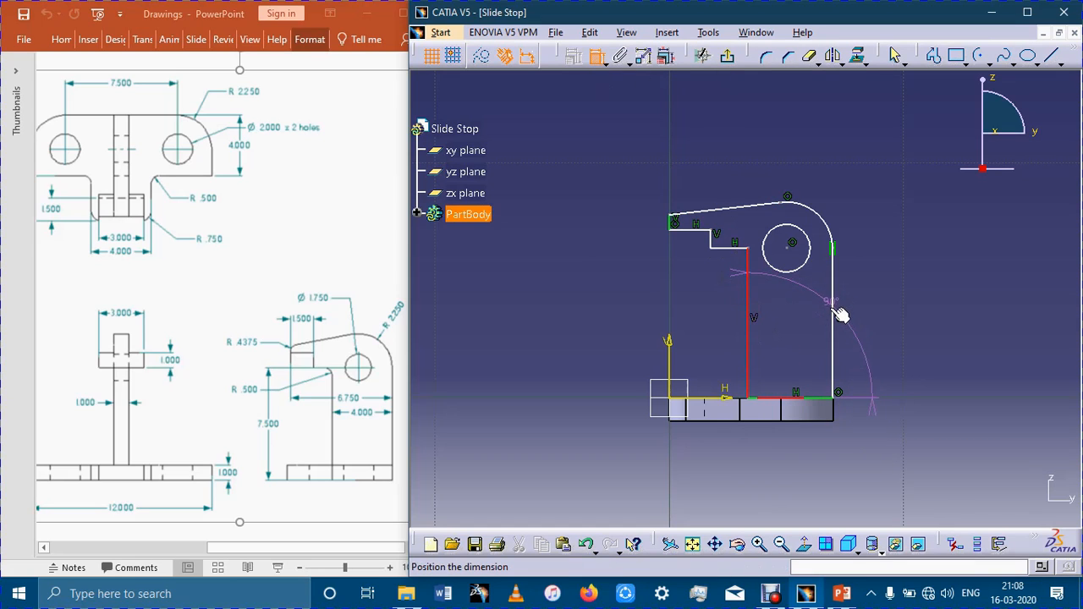
key(Escape)
Constrain the distance between the upright's two vertical lines to 4 mm, placing the dimension below the base plate.
click(751, 320)
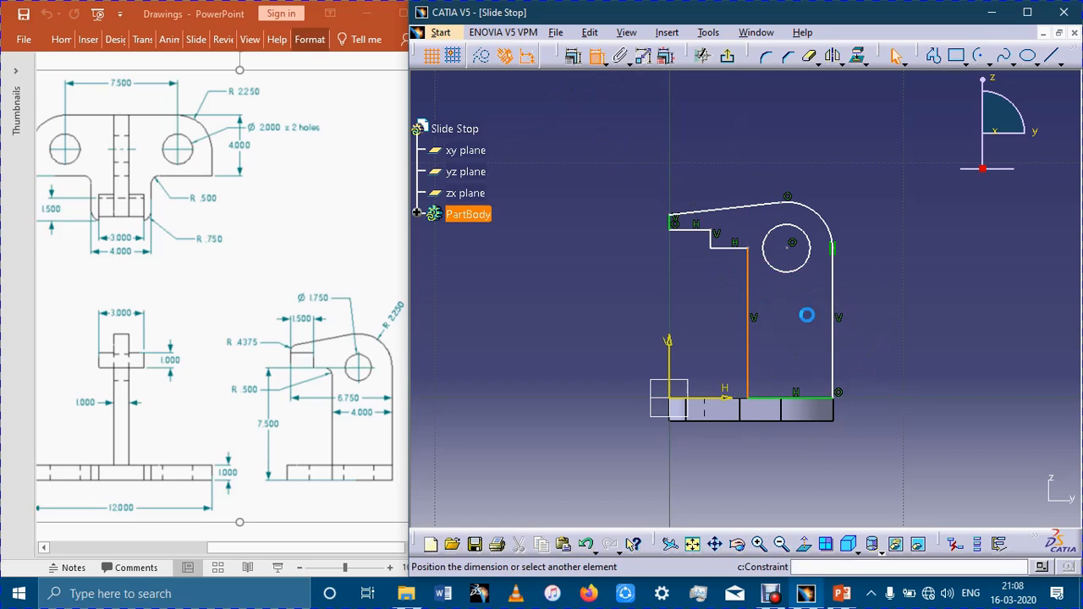
click(833, 314)
click(797, 455)
double_click(795, 449)
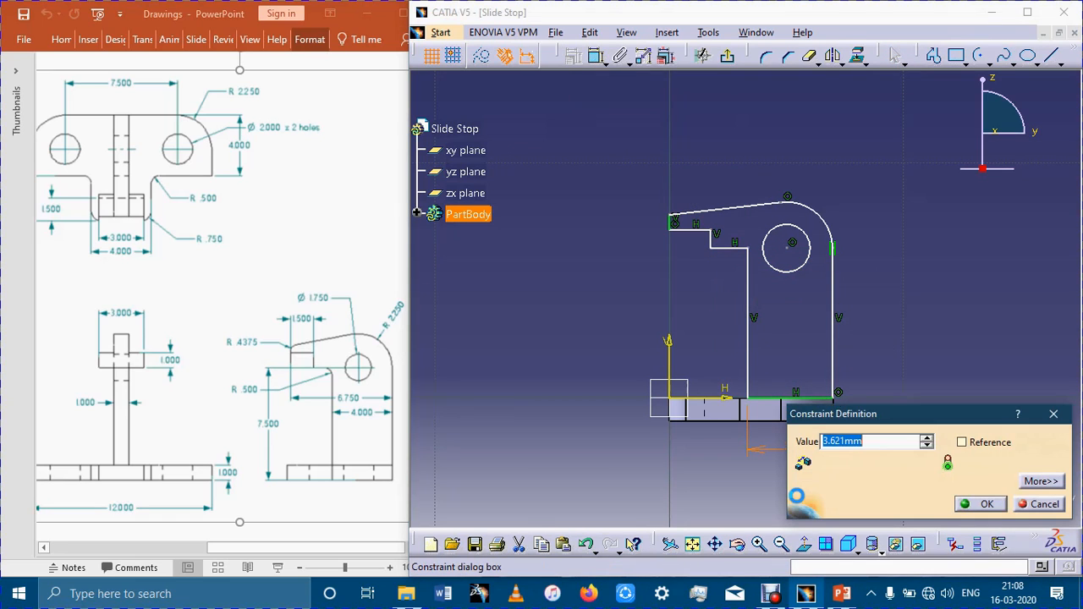
text(4)
key(Return)
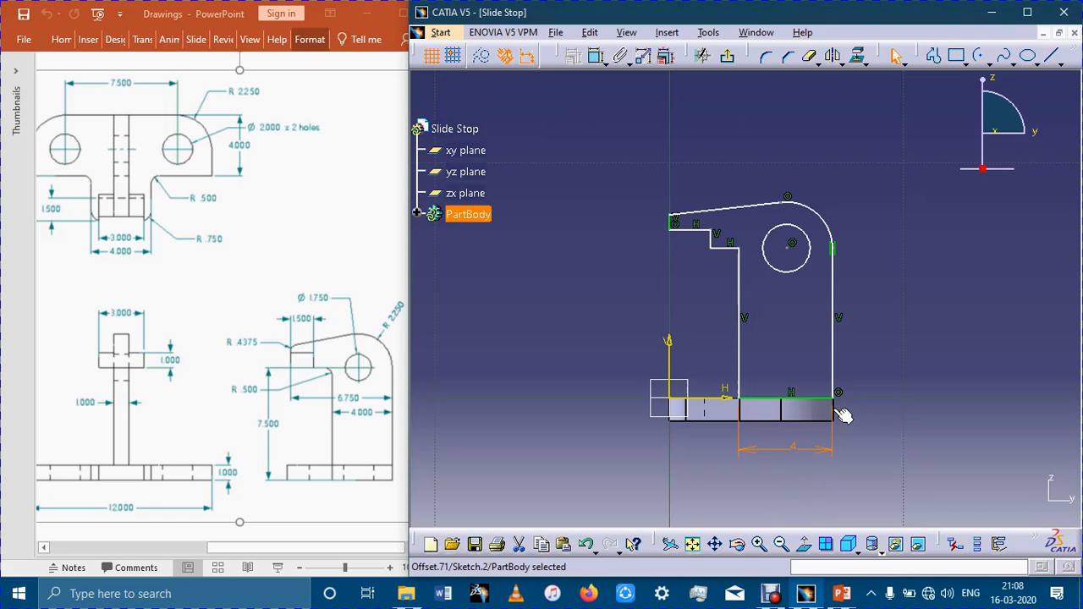
middle_drag(871, 434, 898, 406)
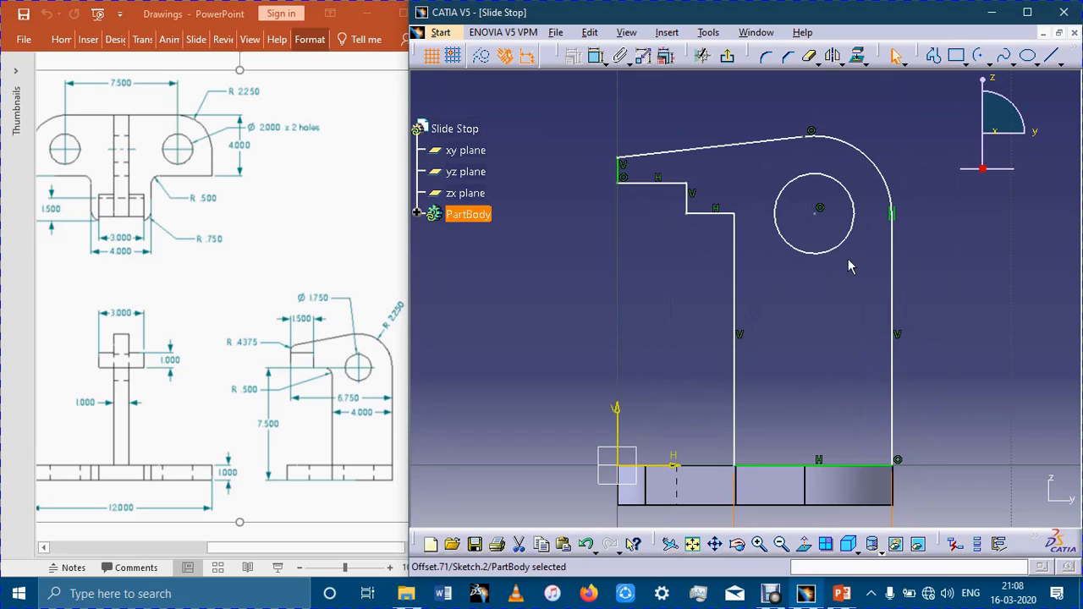
key(ctrl+z)
click(895, 491)
click(941, 392)
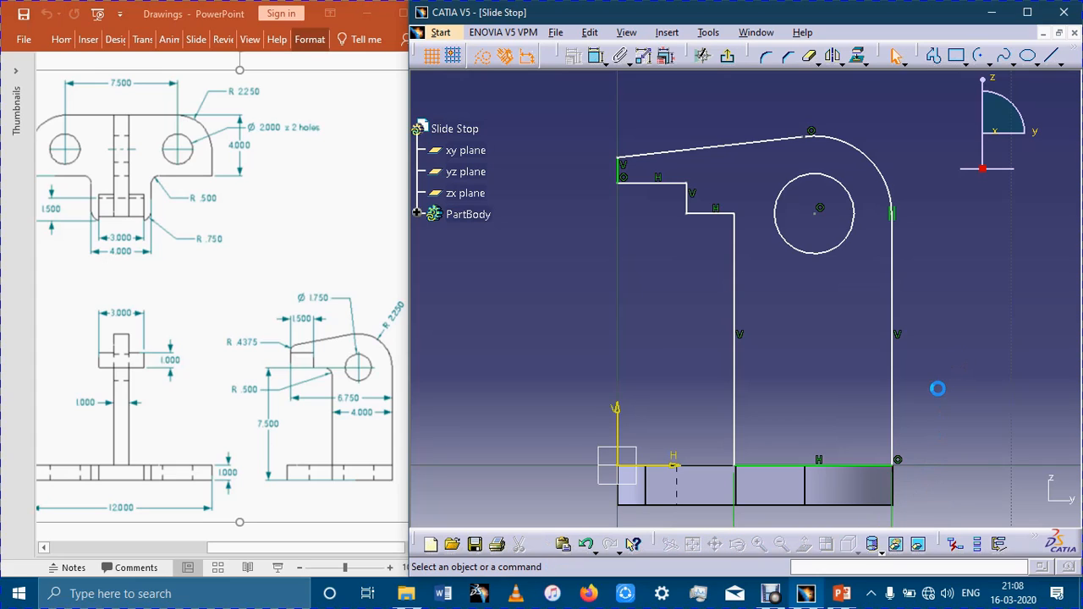
Make the upright's rear vertical line coincident with the base plate's rear edge.
click(904, 489)
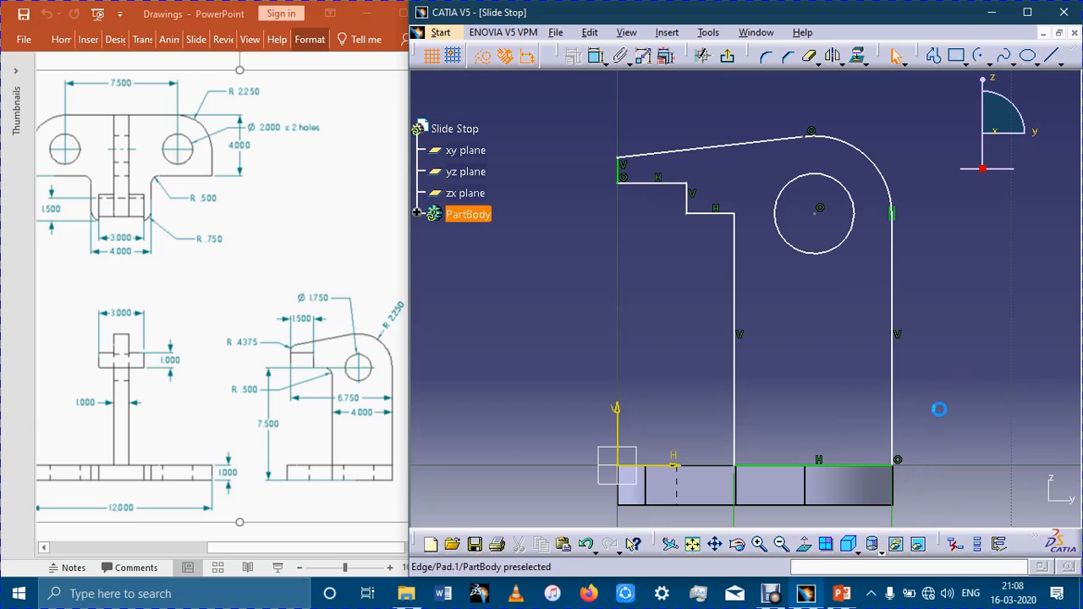
click(835, 57)
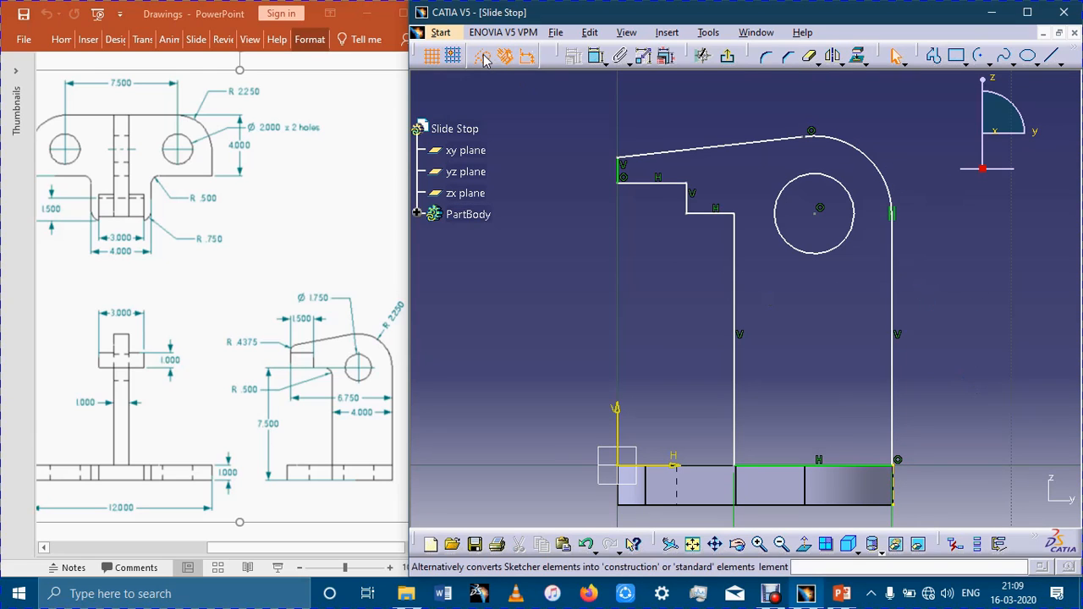
click(596, 57)
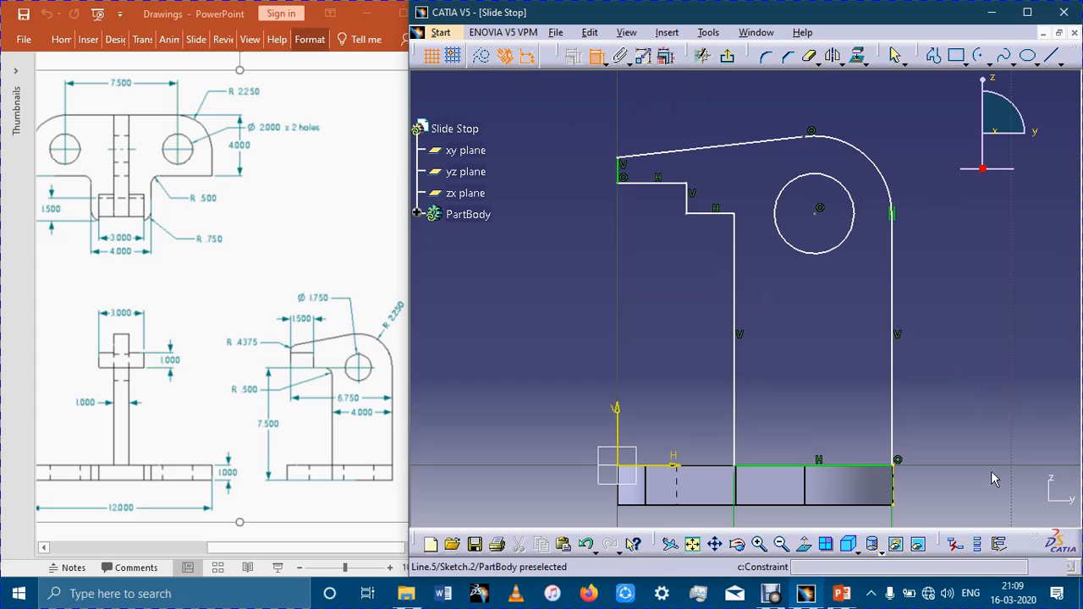
click(895, 479)
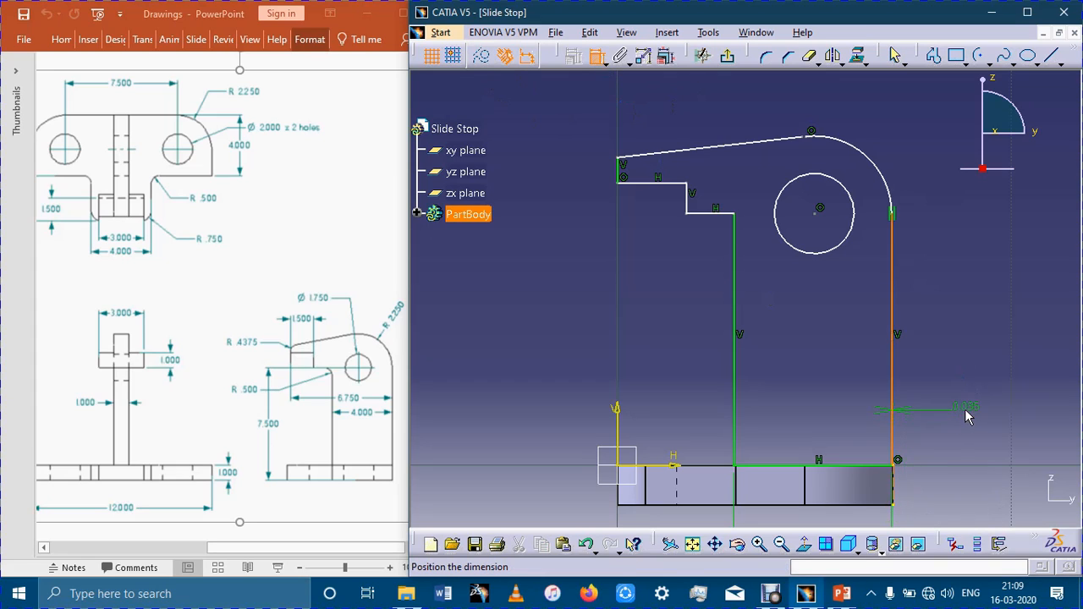
right_click(964, 405)
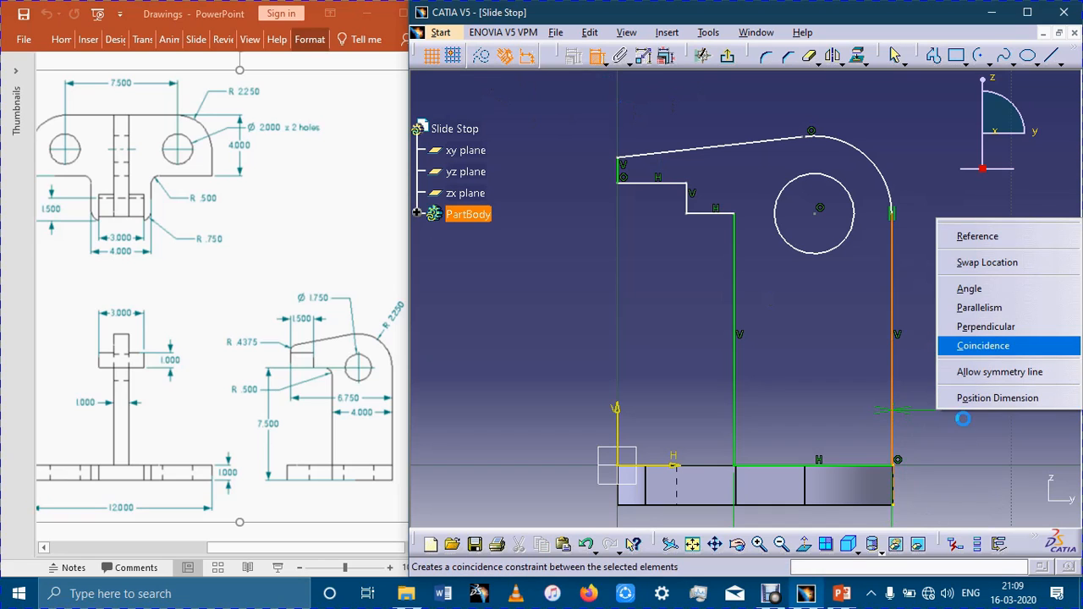
click(975, 346)
ctrl+middle_drag(992, 373, 983, 412)
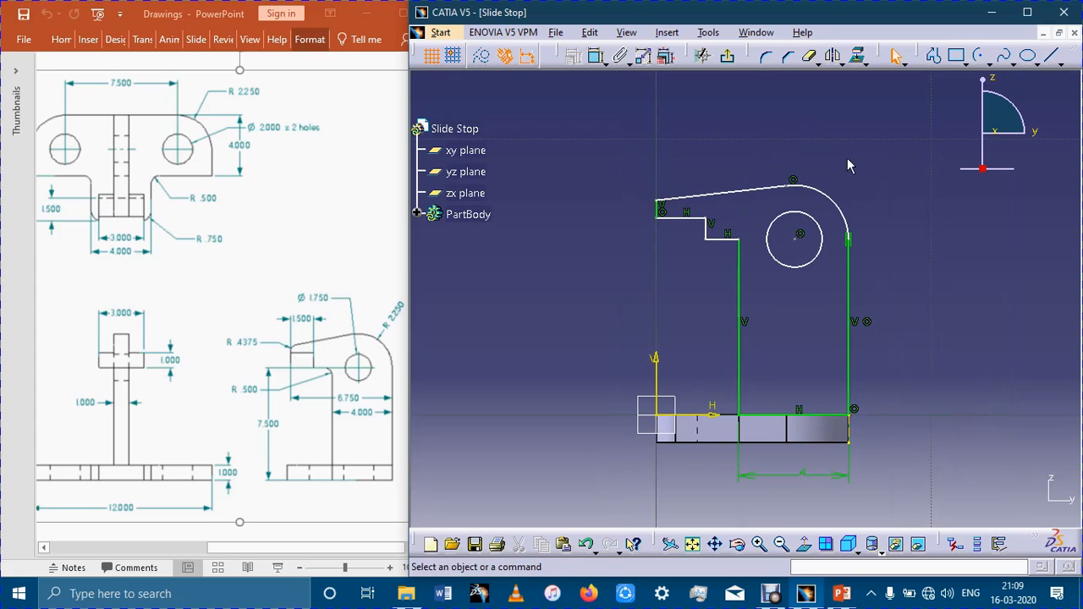
Dimension the hole's diameter as 1.75 mm.
click(598, 58)
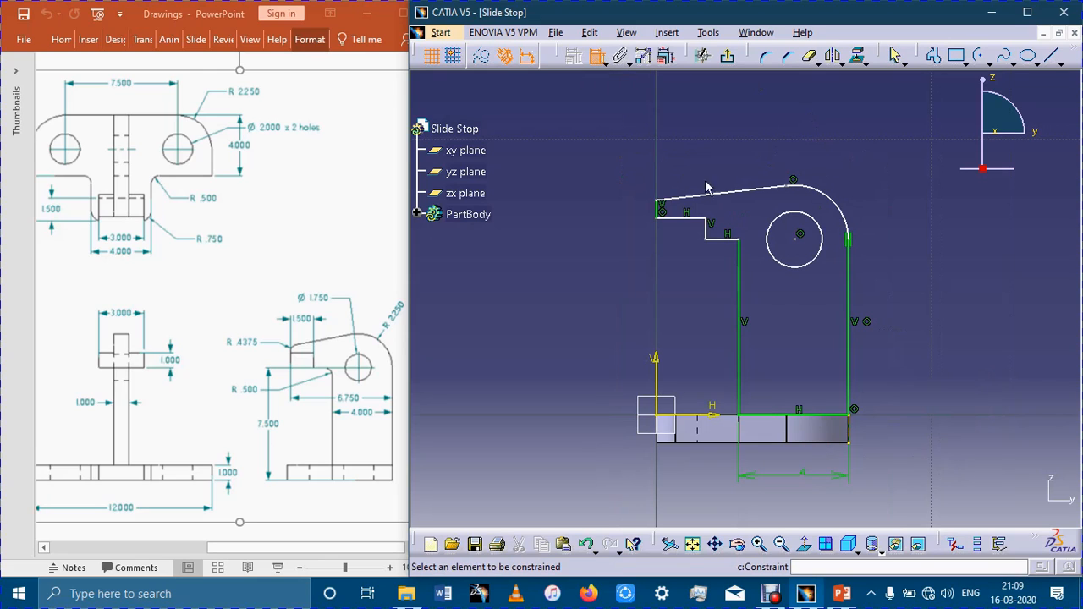
click(821, 230)
double_click(900, 179)
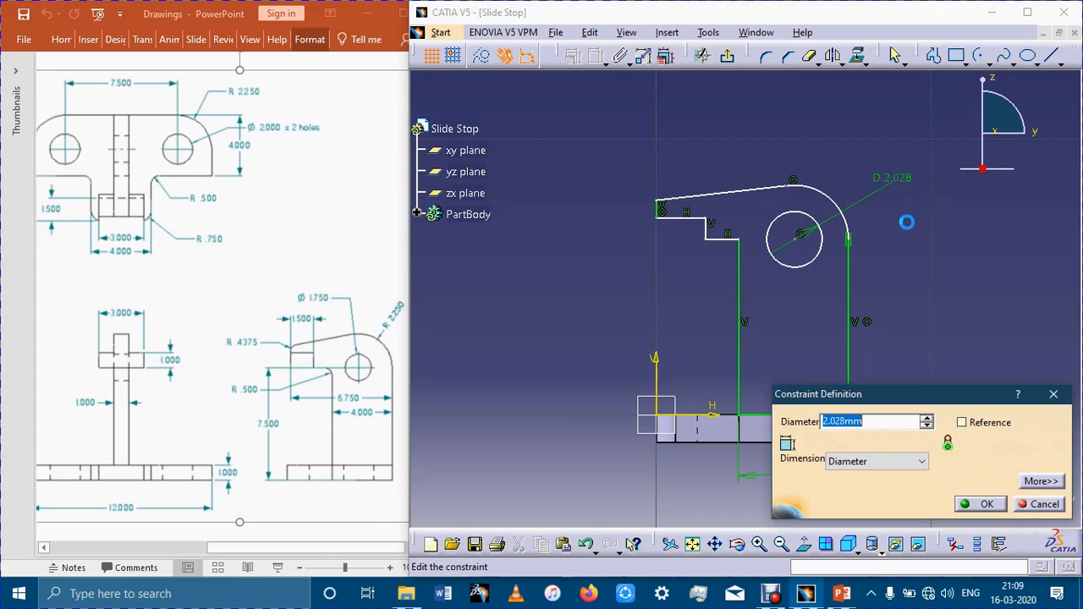
text(1.75)
key(Return)
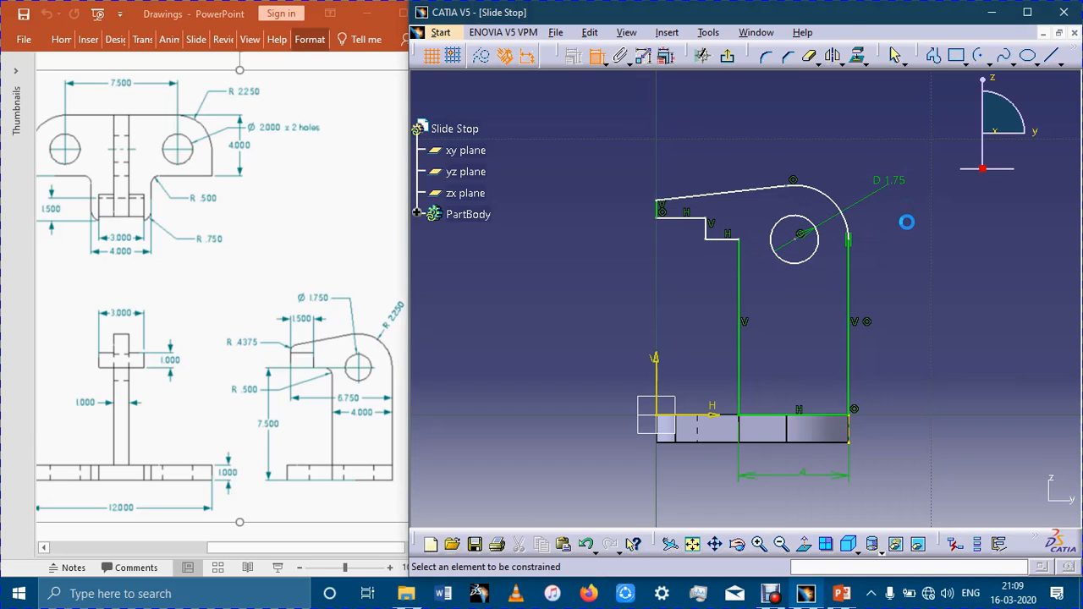
Dimension the outer arc around the hole with a radius of 2.25 mm.
click(836, 200)
click(873, 154)
double_click(875, 153)
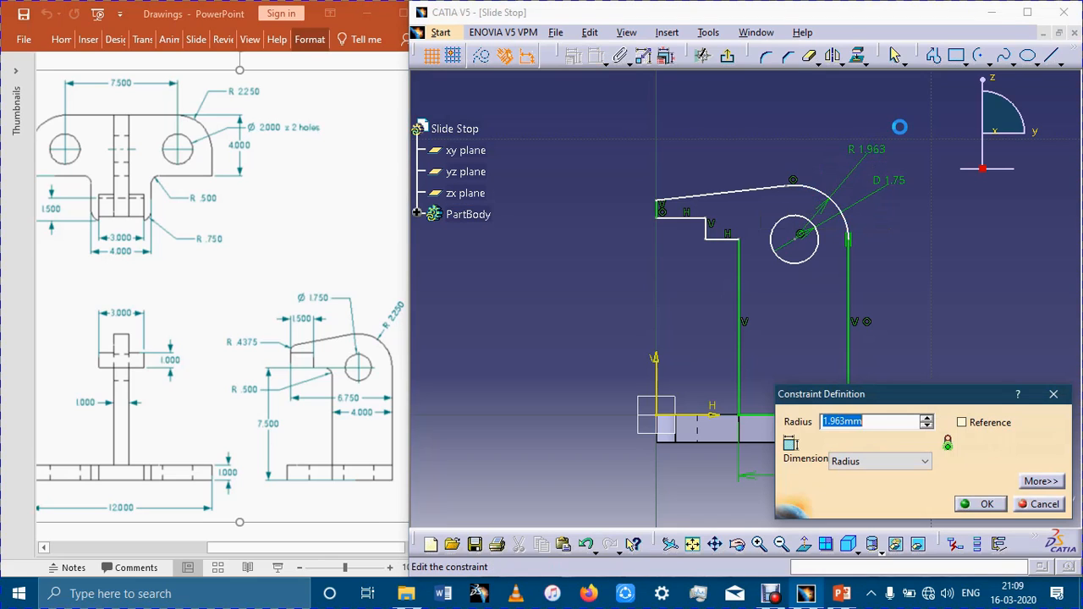
text(2.25)
key(Return)
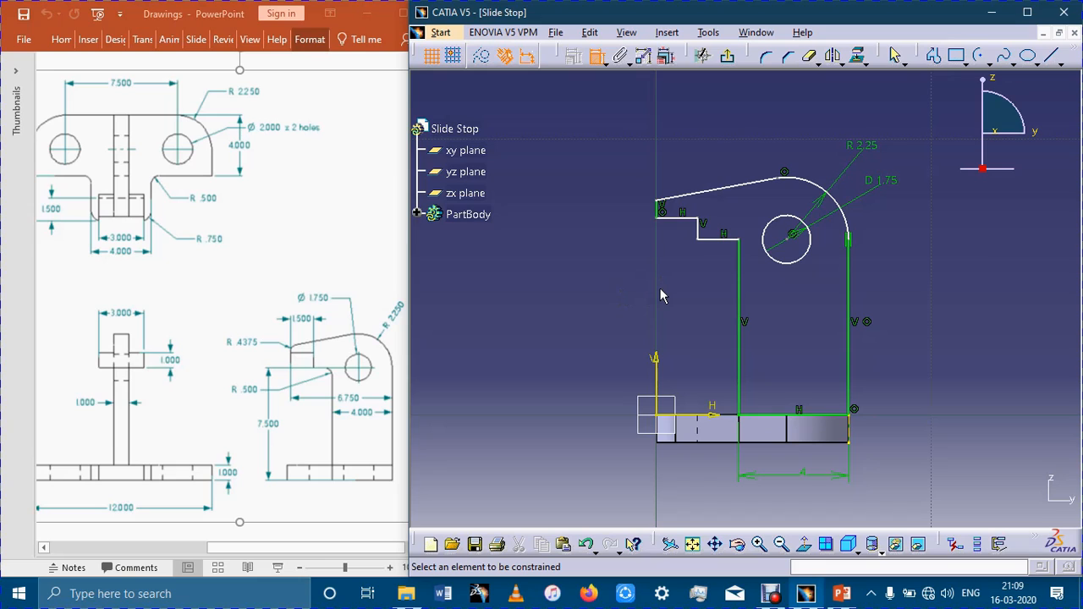
Constrain the horizontal width of the arm's tip to 1.5 mm, placing the dimension above the profile.
click(677, 212)
click(677, 141)
double_click(672, 138)
text(1.5)
key(Return)
Constrain the height from the H axis to the horizontal line beside the upright's front edge to 7.5 mm.
click(720, 239)
click(669, 415)
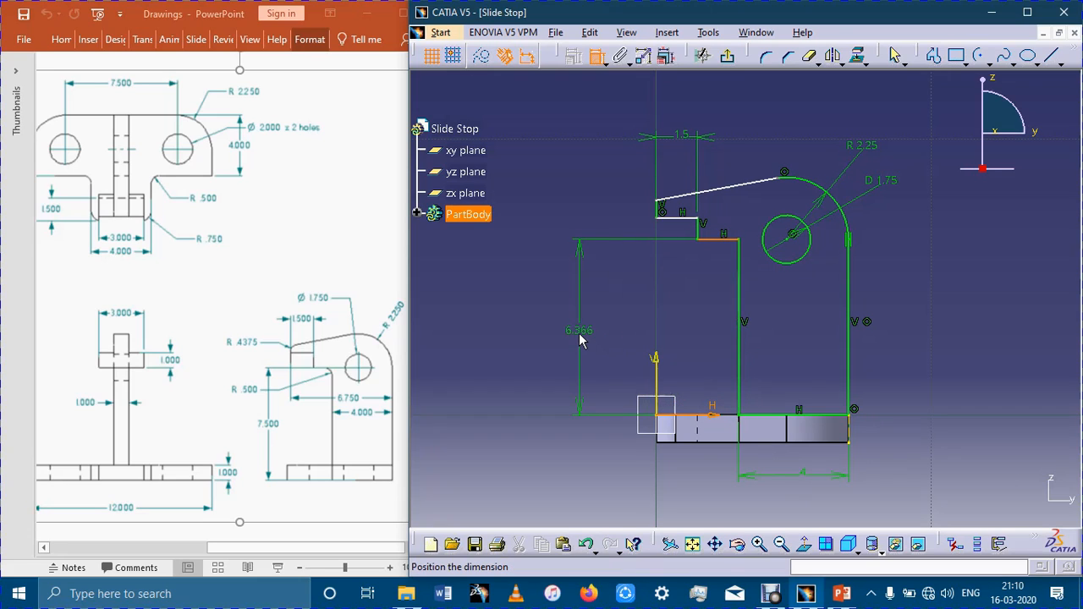
click(579, 339)
double_click(588, 337)
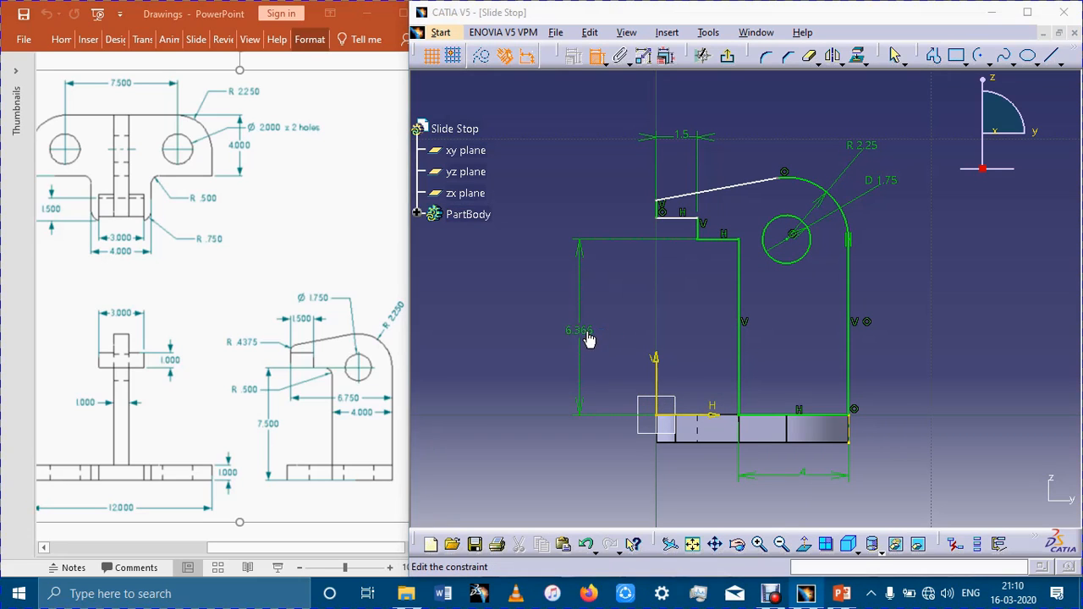
text(7.5)
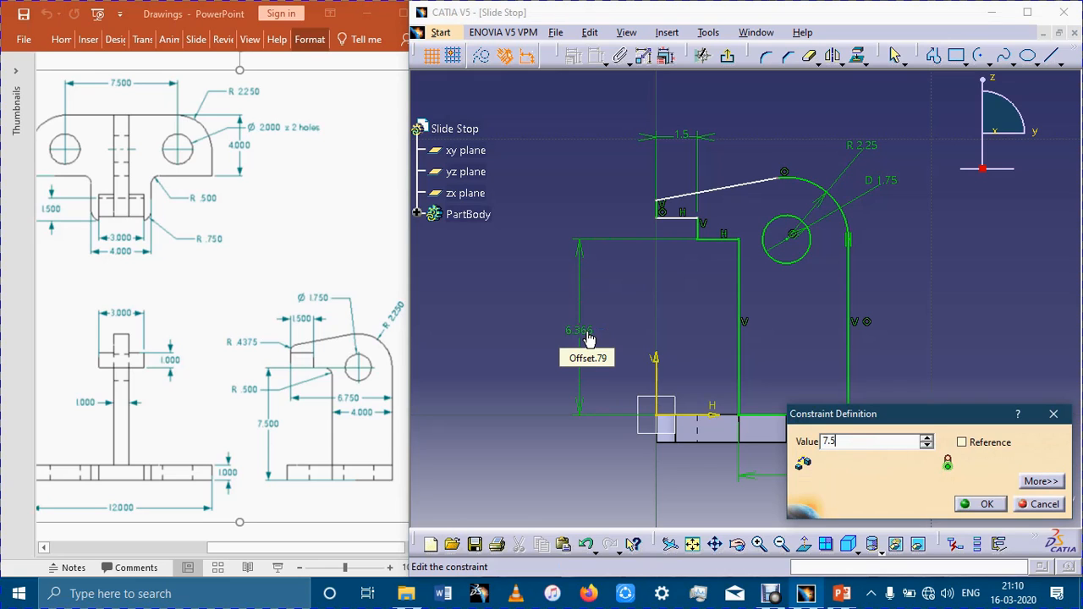
key(Return)
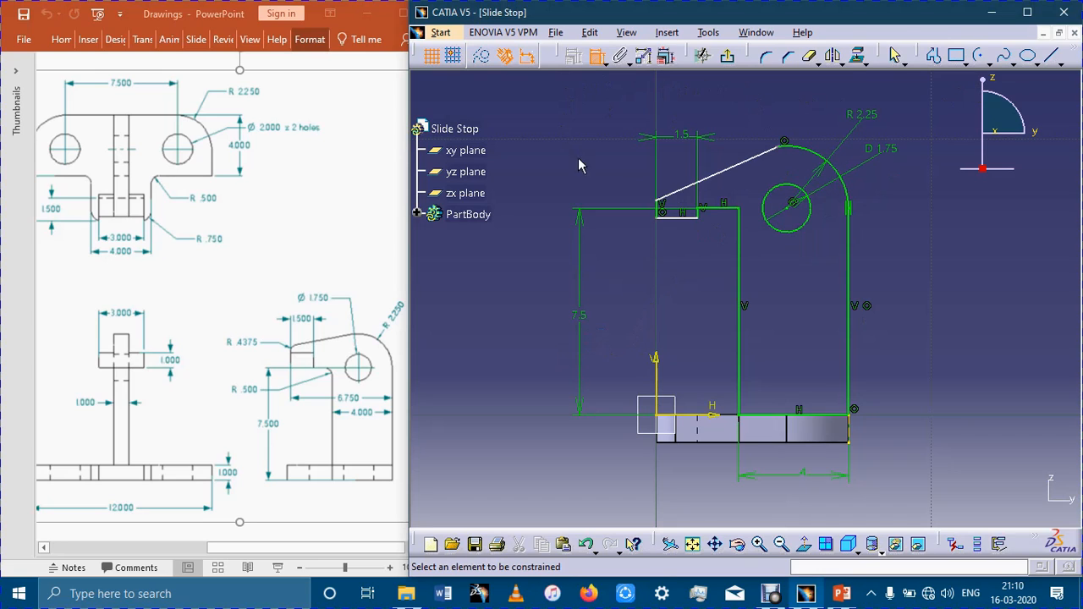
Raise the arm tip's lower horizontal line to the adjoining line's level and delete the slanted line.
click(897, 58)
drag(683, 225, 681, 213)
click(692, 190)
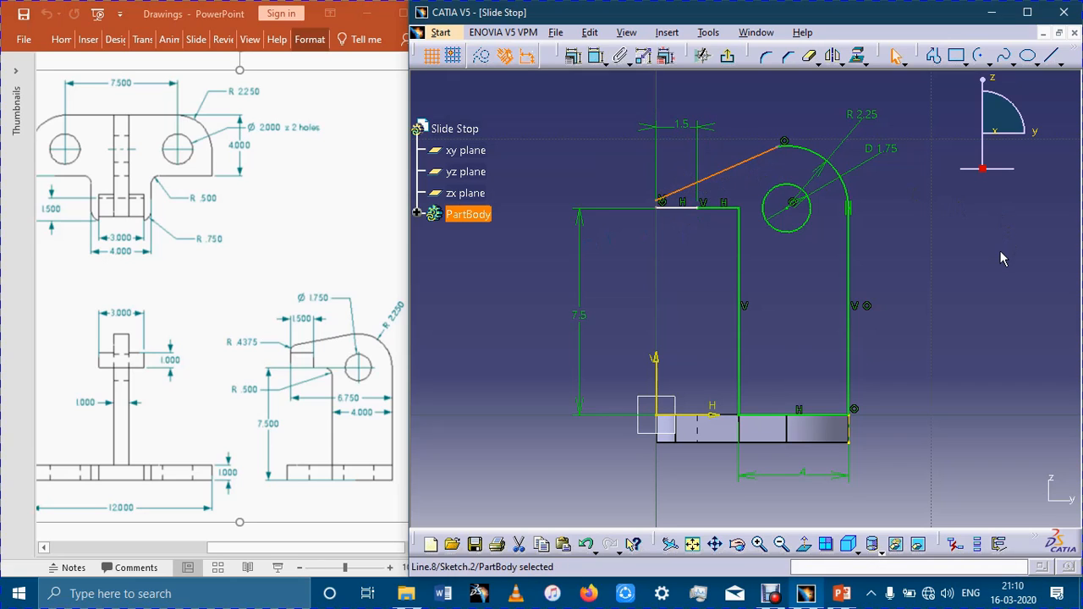
key(Delete)
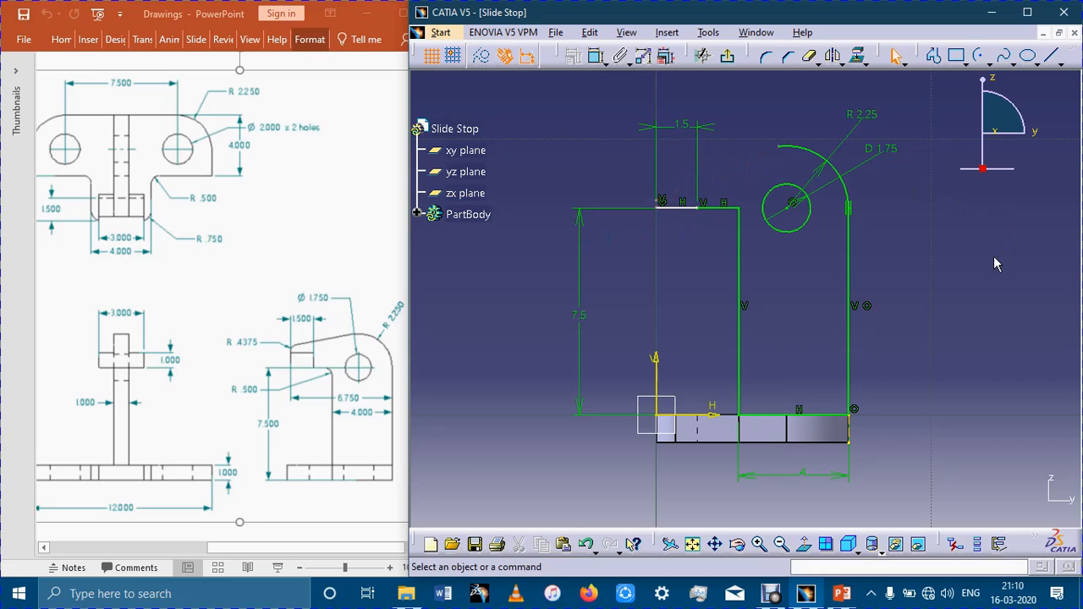
Reposition the tip's horizontal line about 0.6 mm above the adjoining line and shorten the vertical line along the V axis.
mouse_move(671, 206)
mouse_down()
mouse_move(689, 174)
mouse_move(689, 184)
mouse_move(658, 179)
mouse_up()
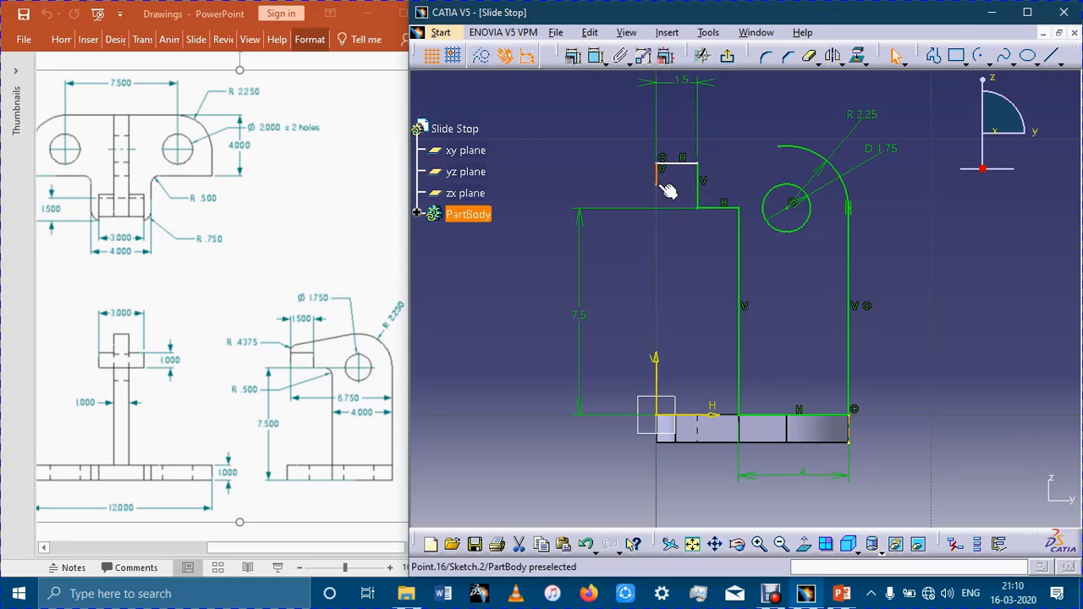
drag(661, 160, 675, 192)
drag(657, 144, 659, 173)
click(675, 242)
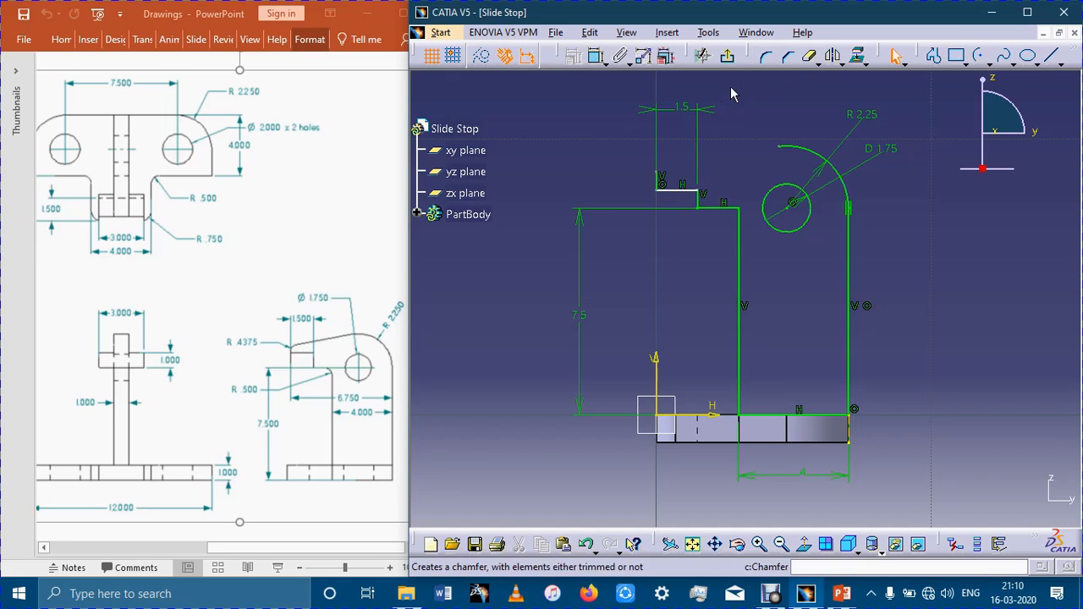
Dimension the short vertical step line below the arm's tip as 1 mm.
click(595, 55)
click(696, 204)
click(616, 192)
double_click(617, 188)
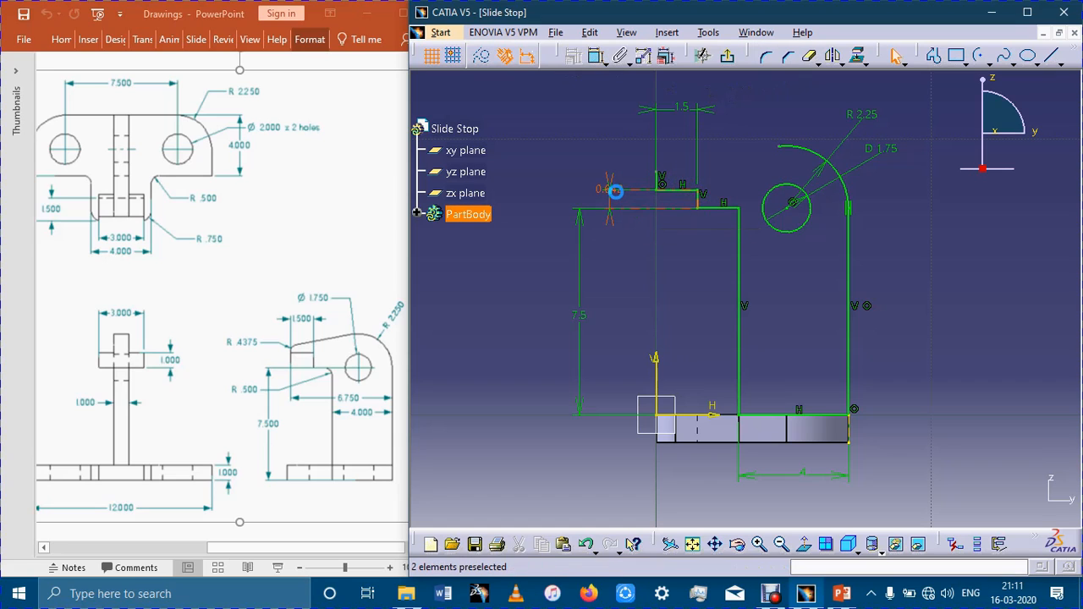
text(1)
key(Return)
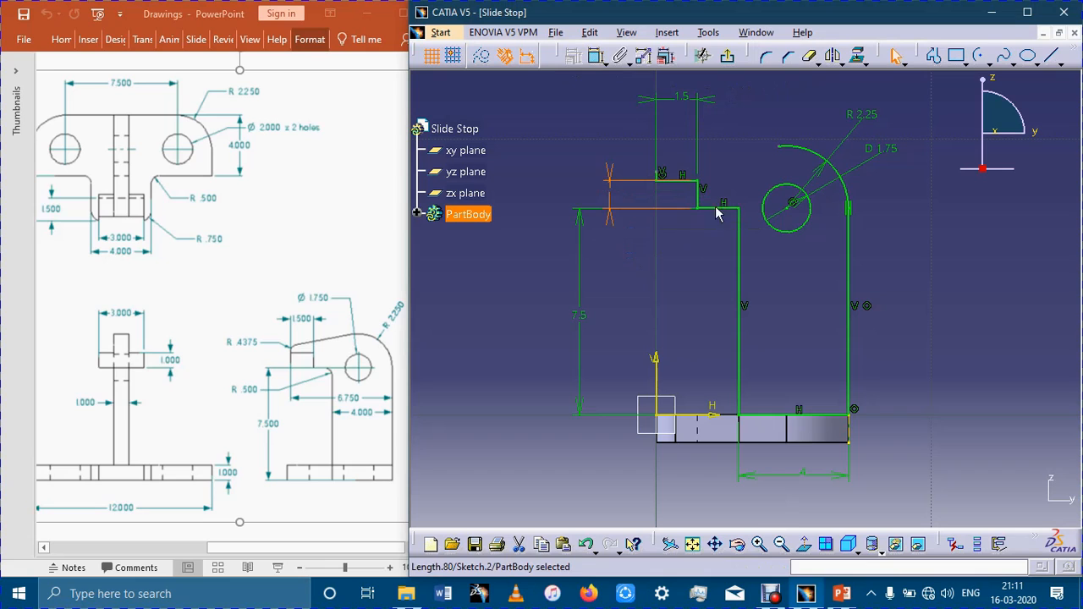
Draw a slanted line about 4.9 mm long, tangent to the outer arc's upper end, extending just past the V axis.
click(666, 250)
middle_drag(770, 250, 776, 287)
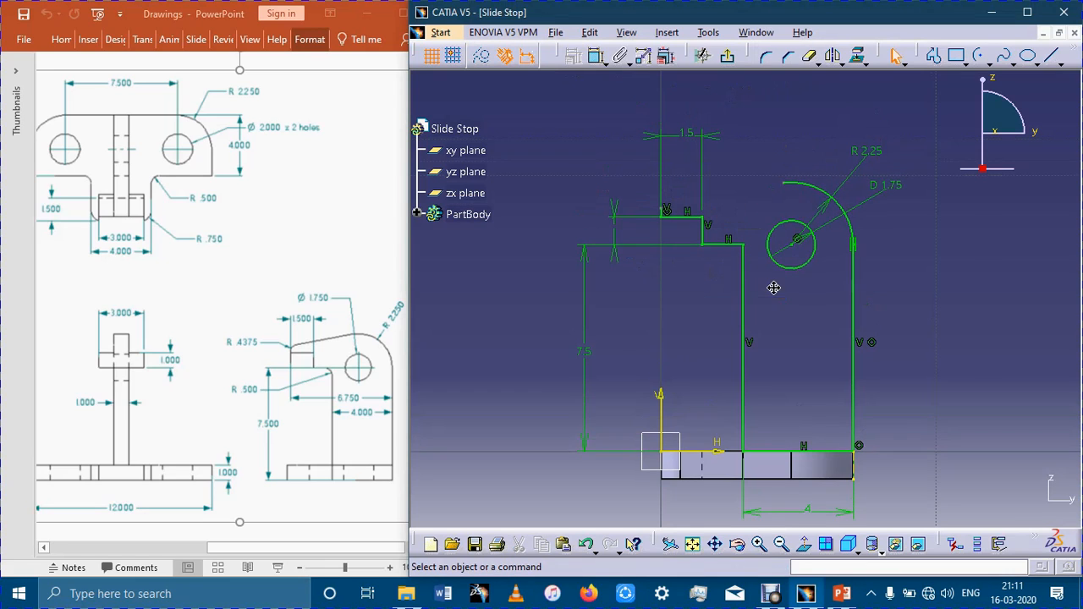
click(668, 210)
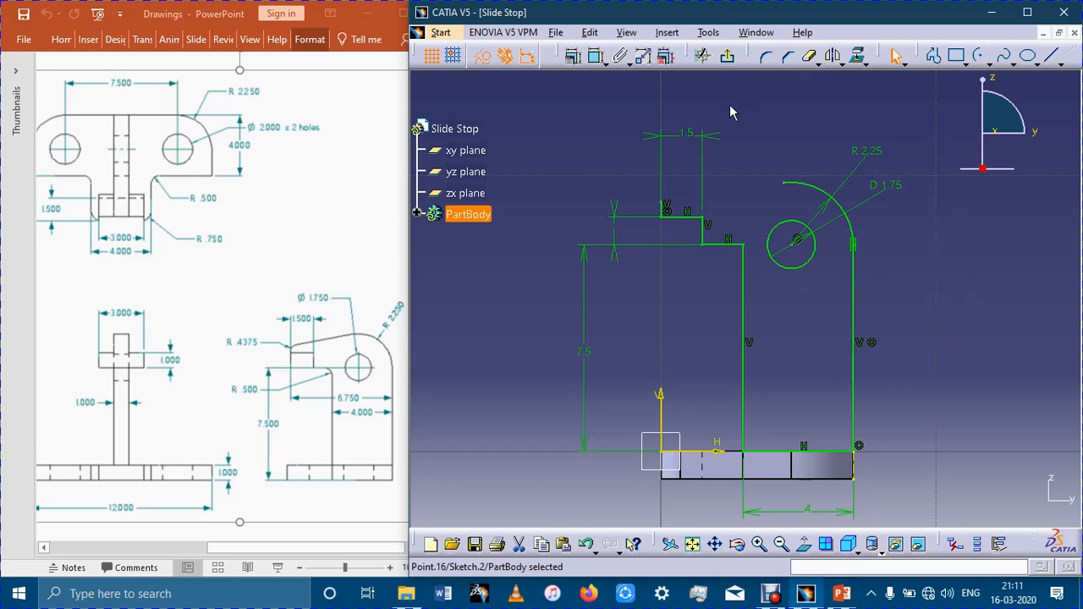
click(1028, 55)
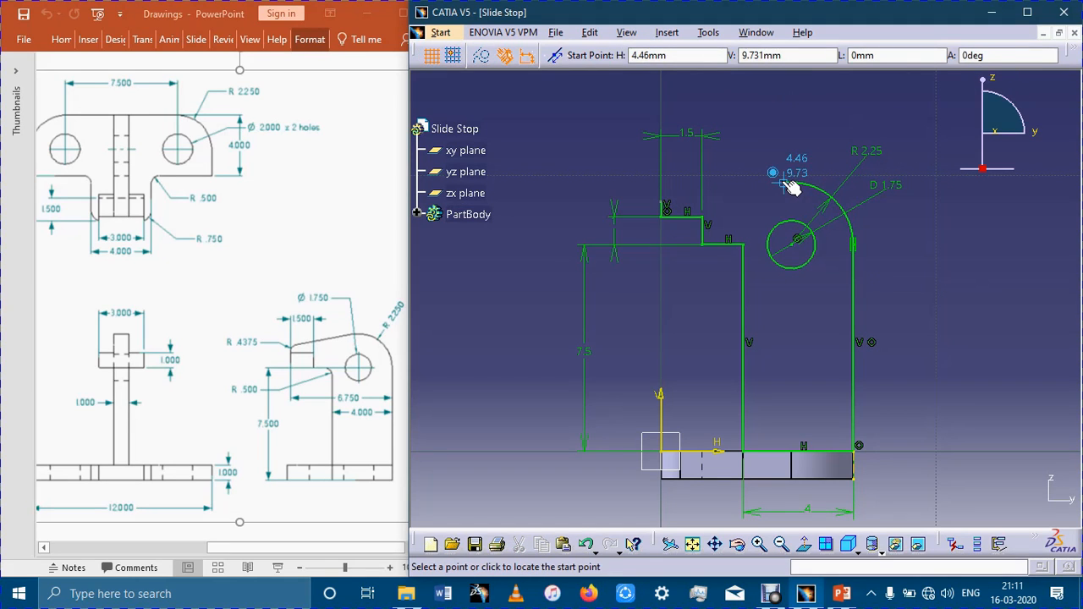
click(789, 183)
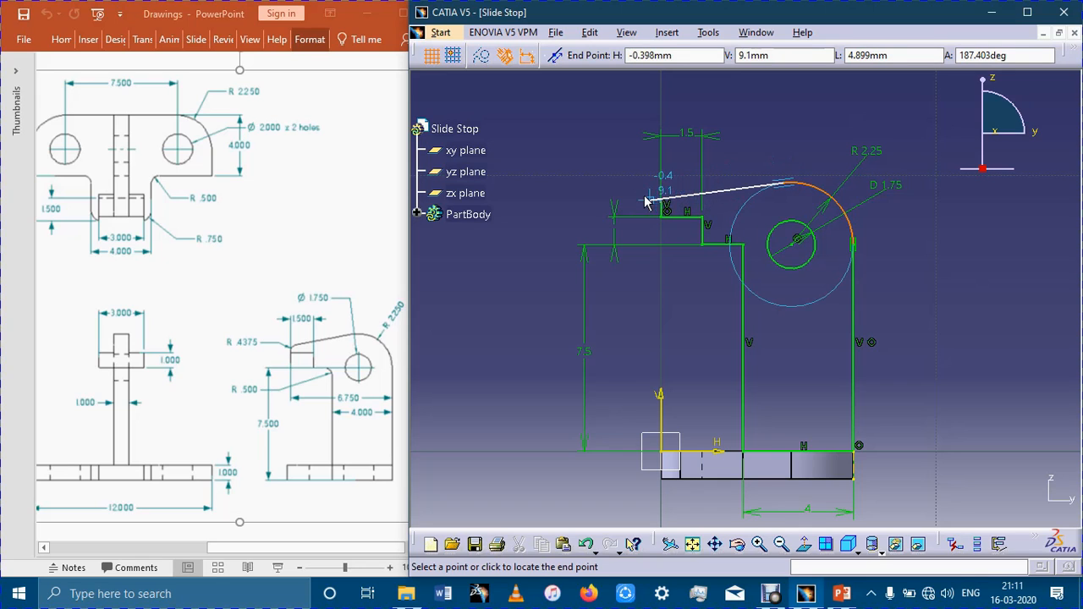
click(648, 202)
click(931, 232)
Trim the slanted line and the tip's short vertical line to meet at a common corner on the V axis.
mouse_move(754, 226)
ctrl+middle_down()
mouse_move(778, 165)
mouse_move(779, 119)
ctrl+middle_up()
middle_drag(810, 254, 861, 325)
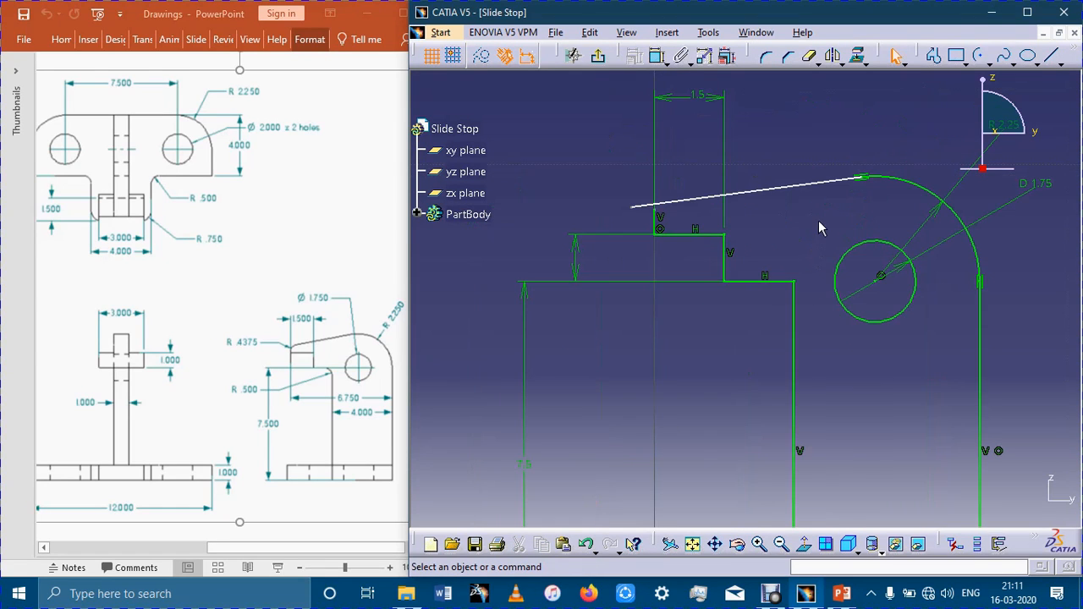
click(816, 62)
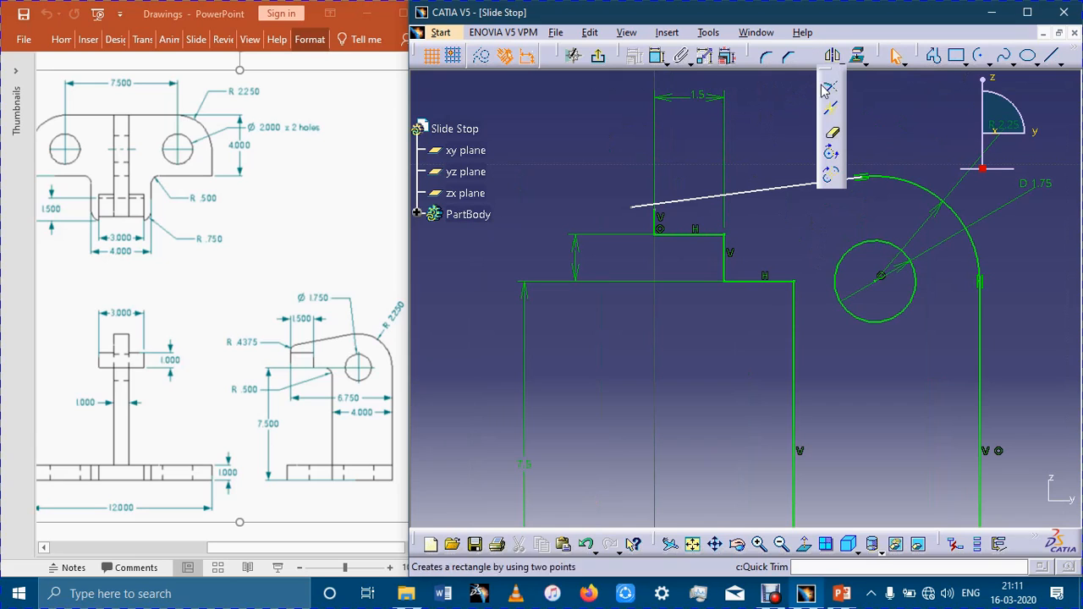
click(827, 88)
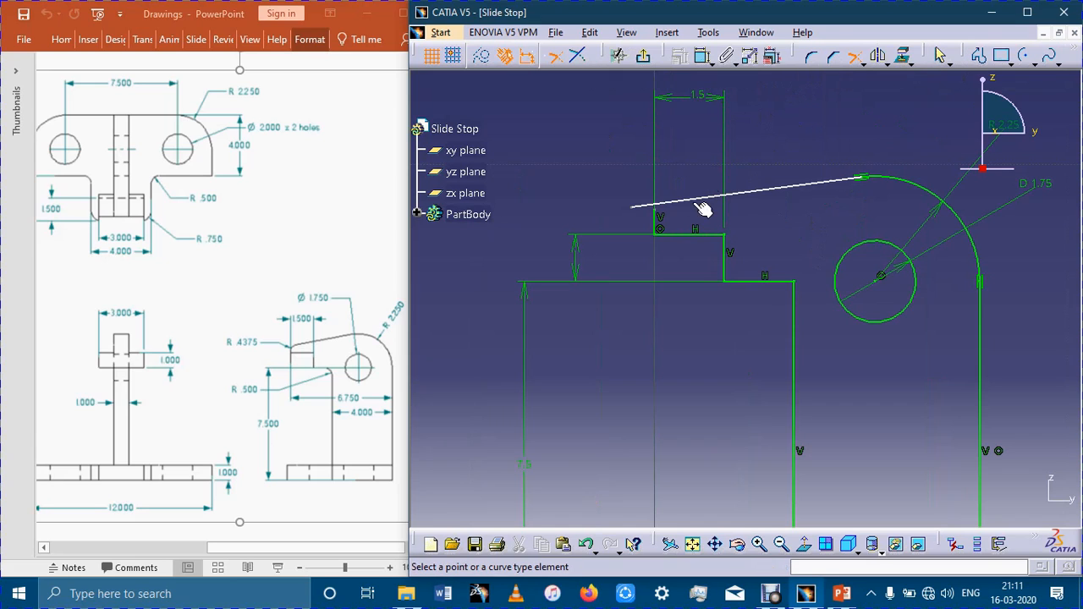
click(655, 218)
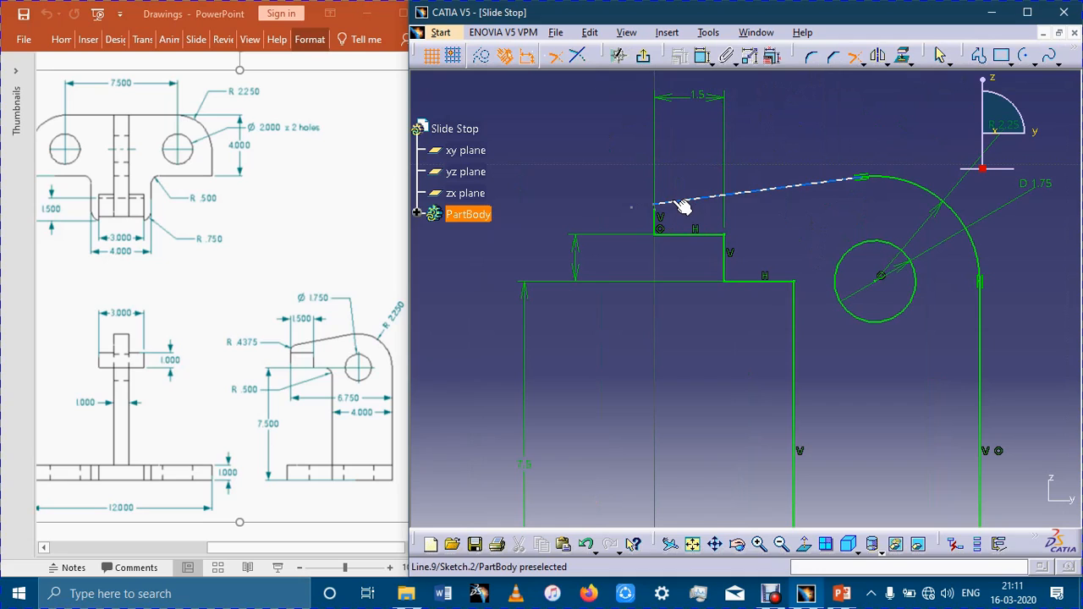
click(679, 207)
click(658, 219)
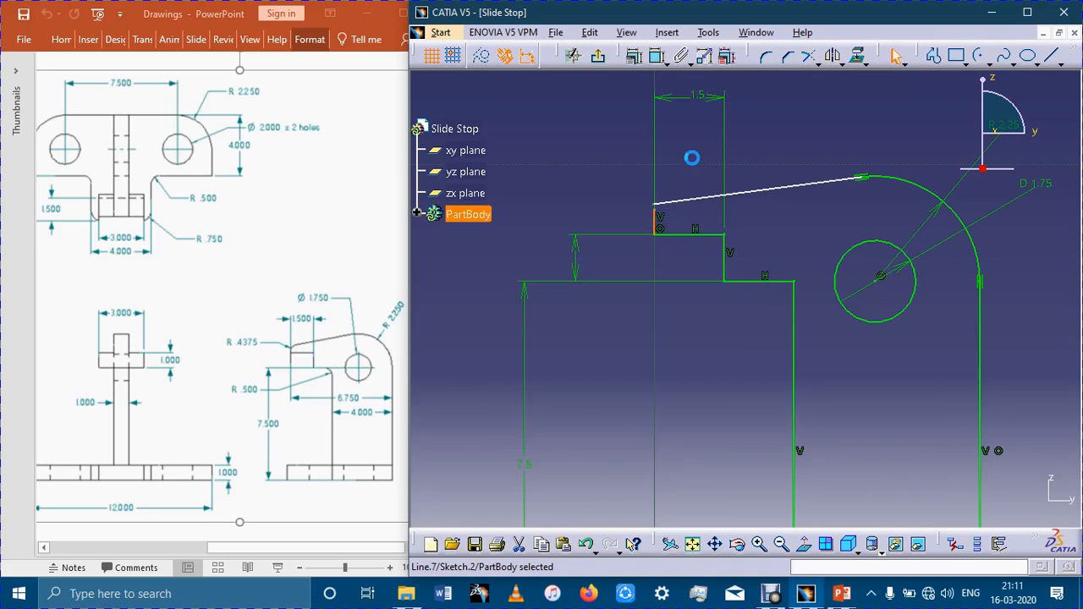
click(692, 159)
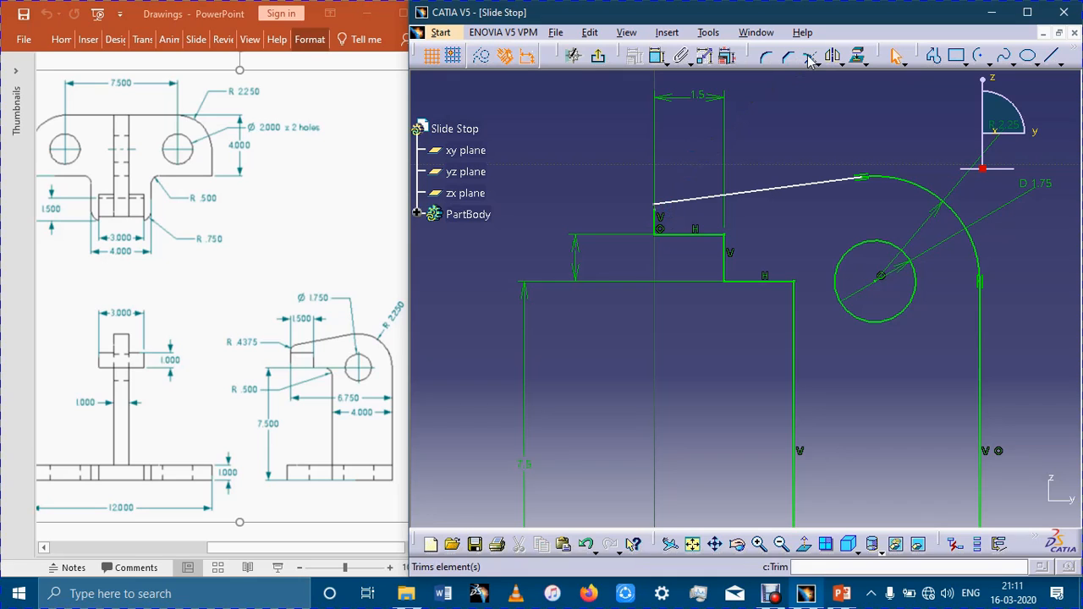
Round the corner between the tip's vertical line and the slanted line with a 0.4375 mm radius.
click(765, 61)
click(668, 215)
click(665, 218)
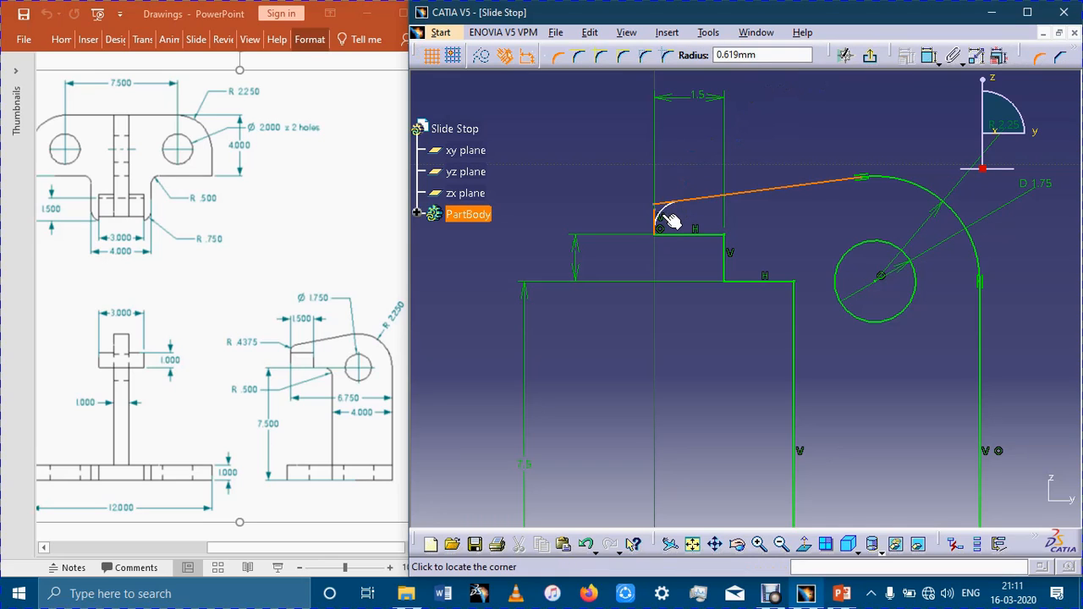
key(BackSpace)
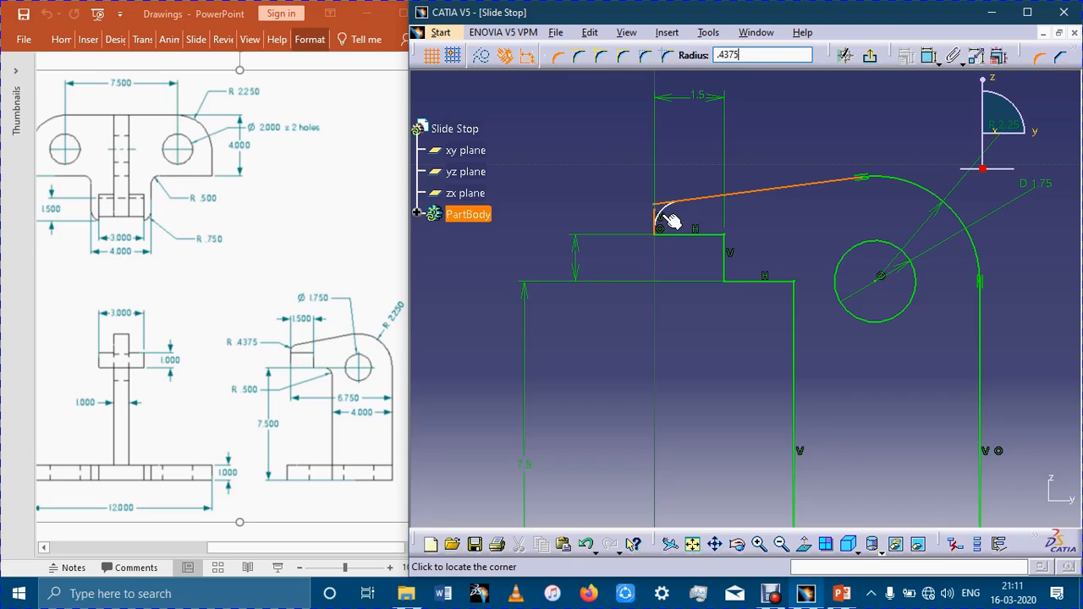
key(Return)
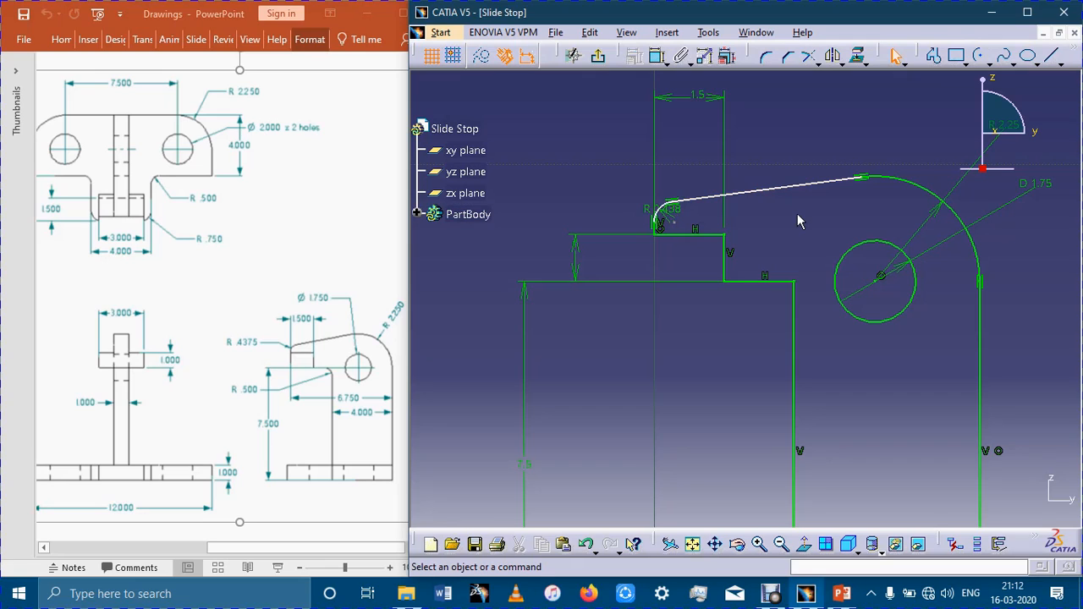
Make the lower end of the tip's rounded corner coincident with the tip's horizontal underside line.
click(687, 236)
click(657, 55)
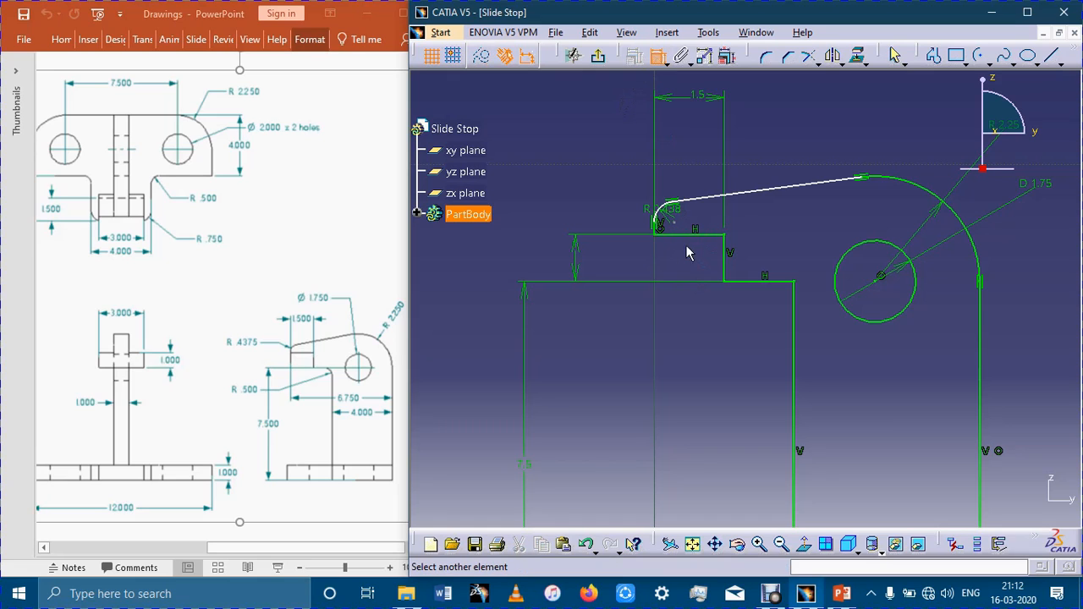
click(691, 240)
right_click(597, 221)
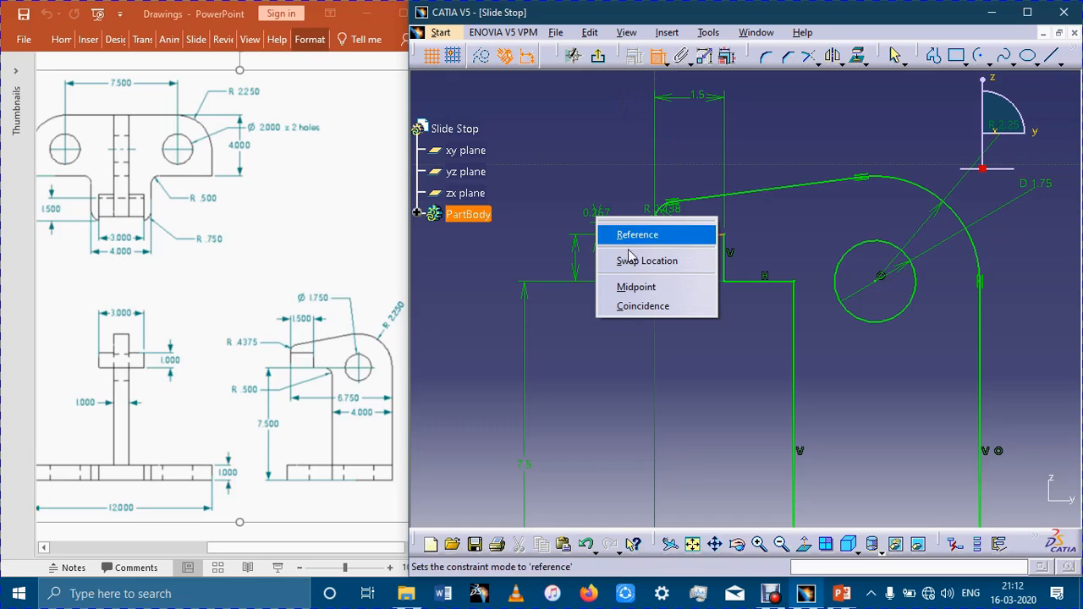
click(643, 307)
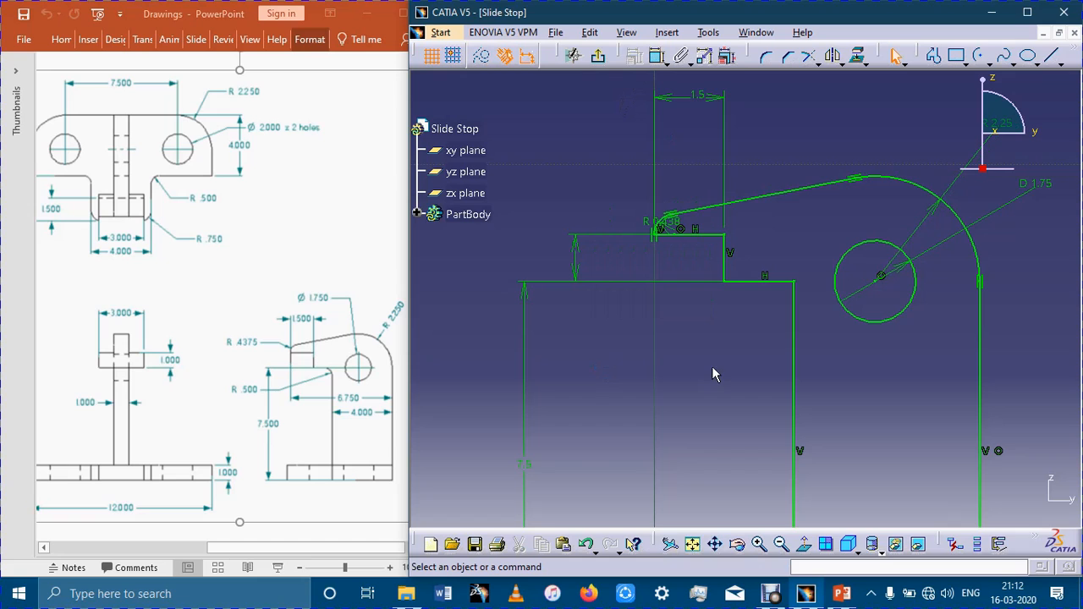
Start a Pad of the arm profile and, in its sketch, round the corner between the ledge and inner vertical line with a 0.5 mm radius.
mouse_move(854, 384)
ctrl+middle_down()
mouse_move(871, 358)
mouse_move(872, 317)
mouse_move(885, 452)
mouse_move(986, 358)
ctrl+middle_up()
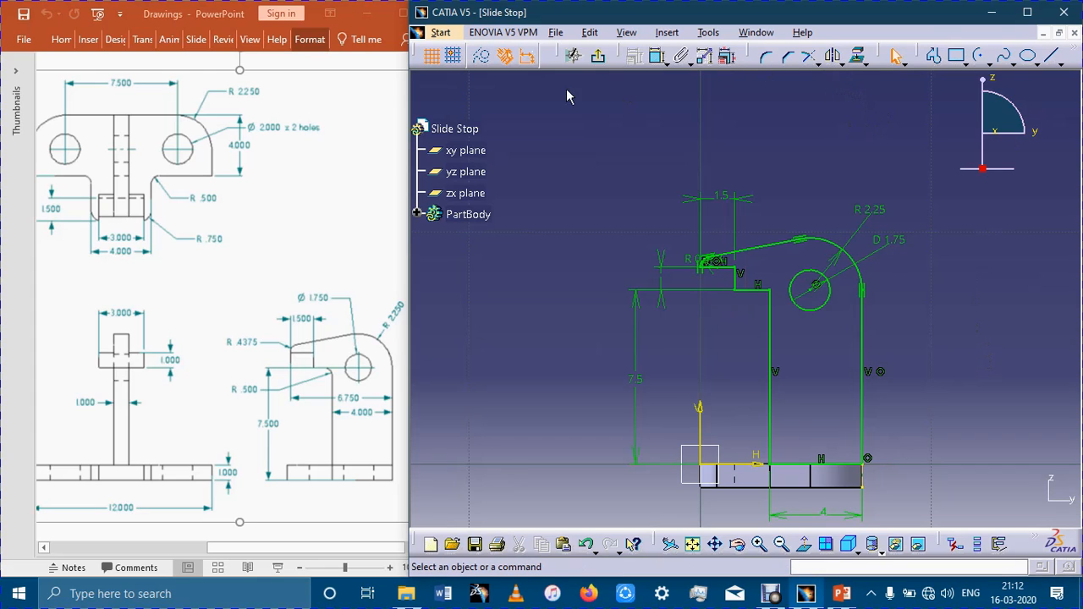
click(602, 53)
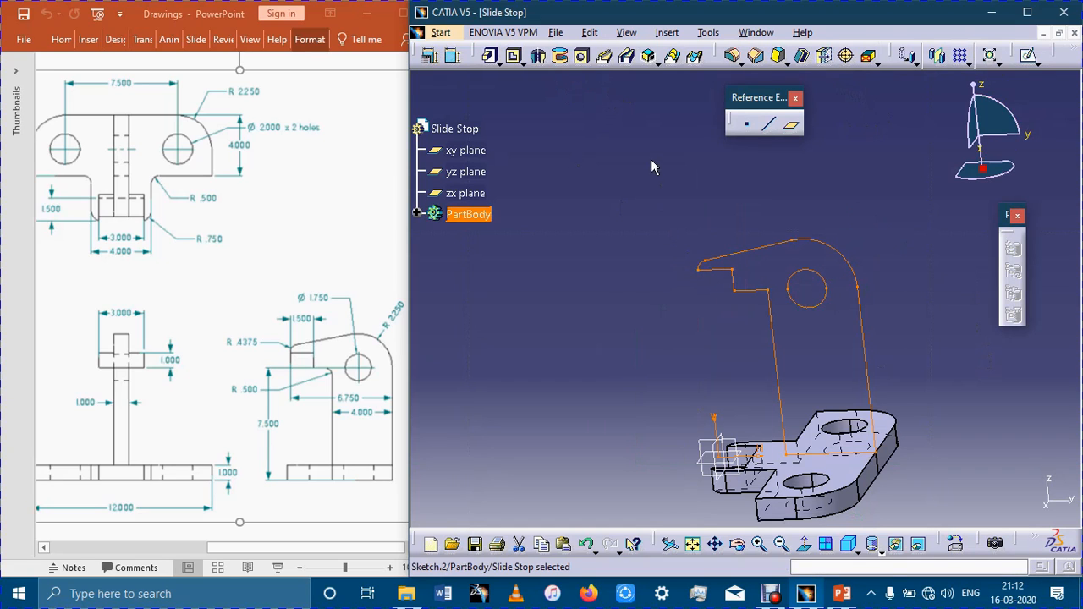
click(490, 55)
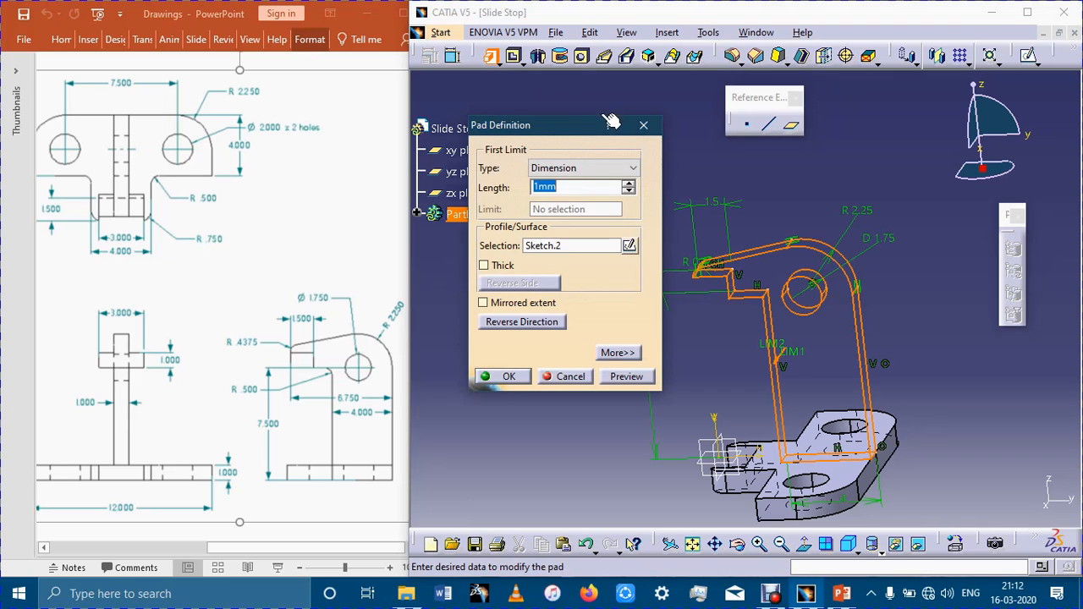
click(629, 246)
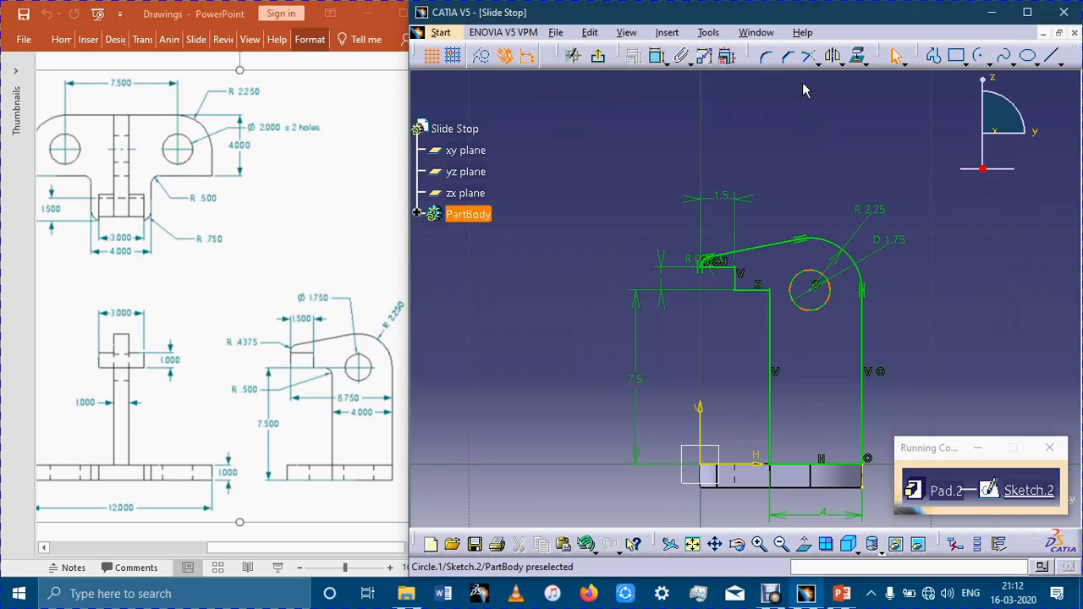
click(770, 292)
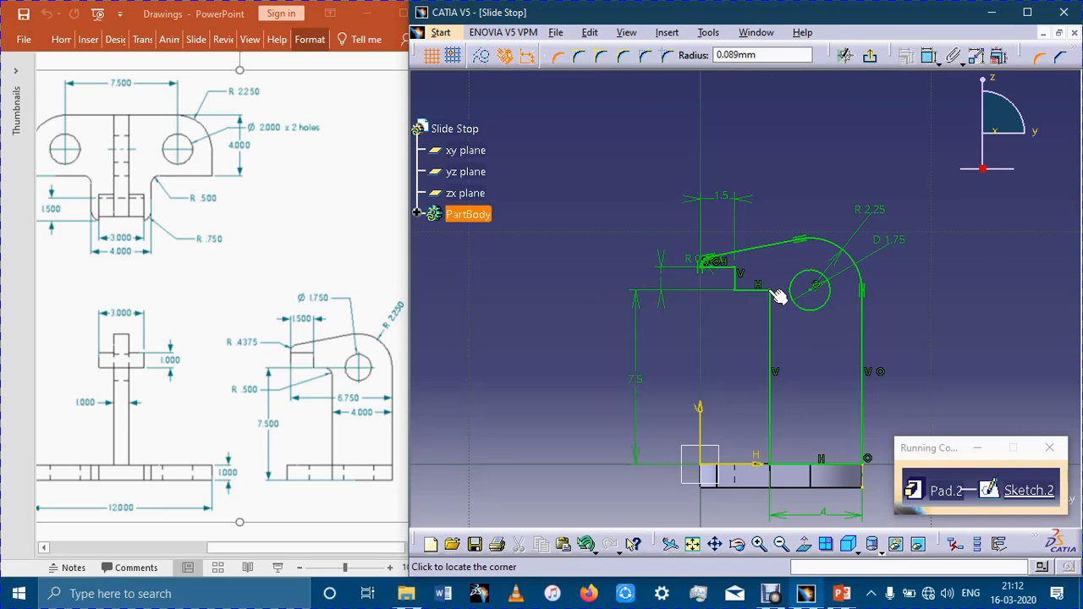
key(Tab)
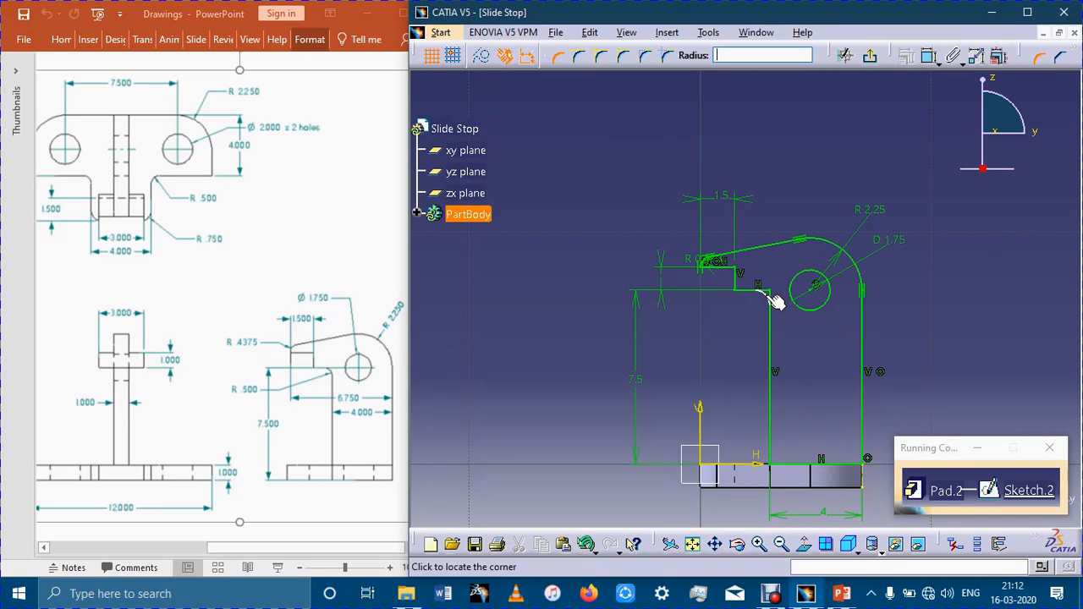
key(Return)
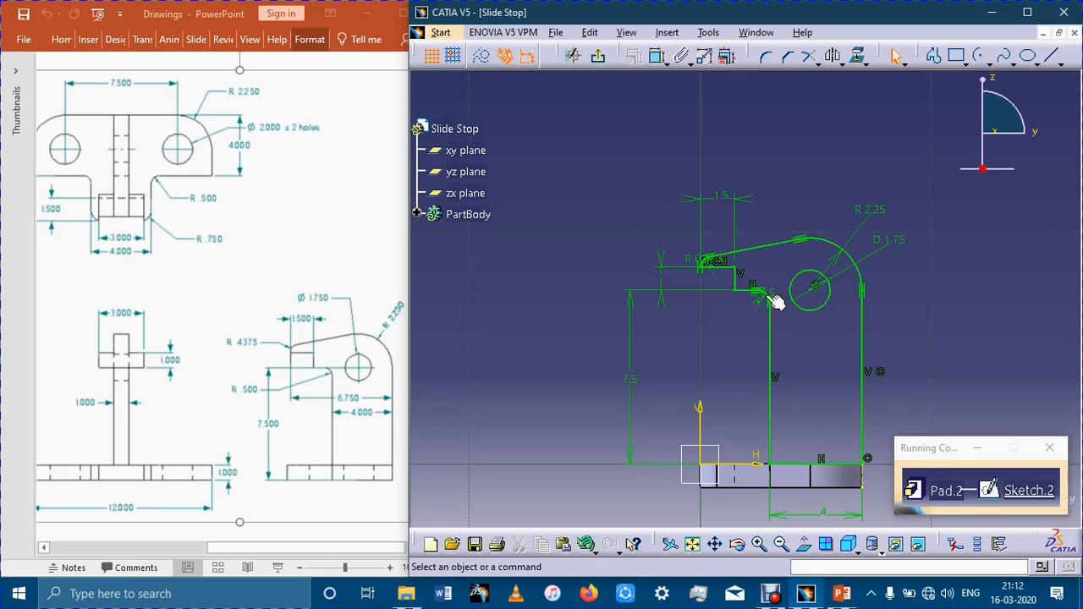
Extrude the edited arm profile 0.5 mm with mirrored extent.
click(598, 56)
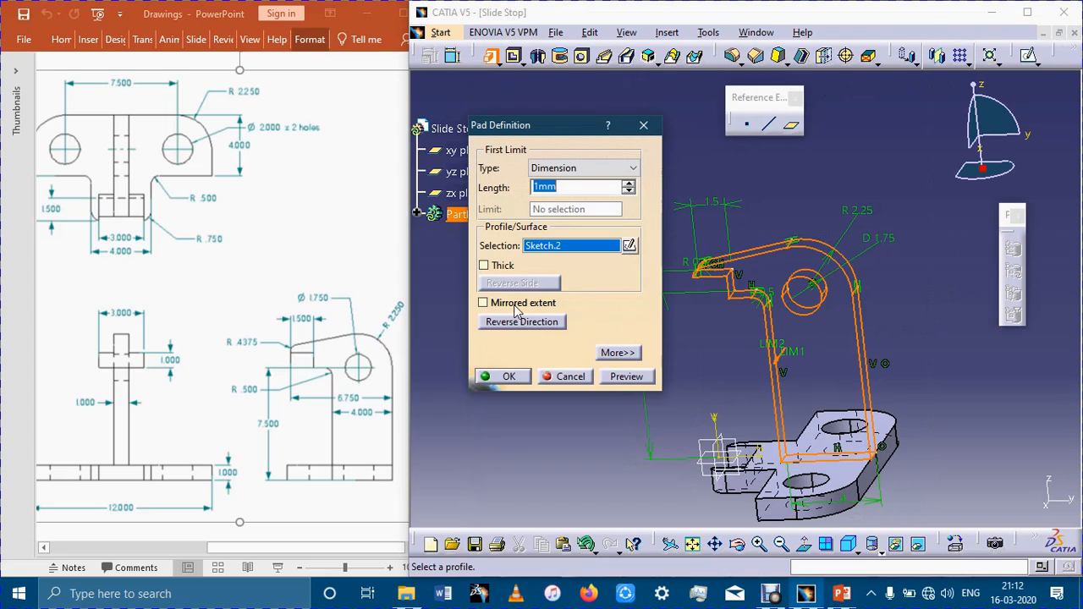
click(517, 306)
double_click(561, 187)
text(.5)
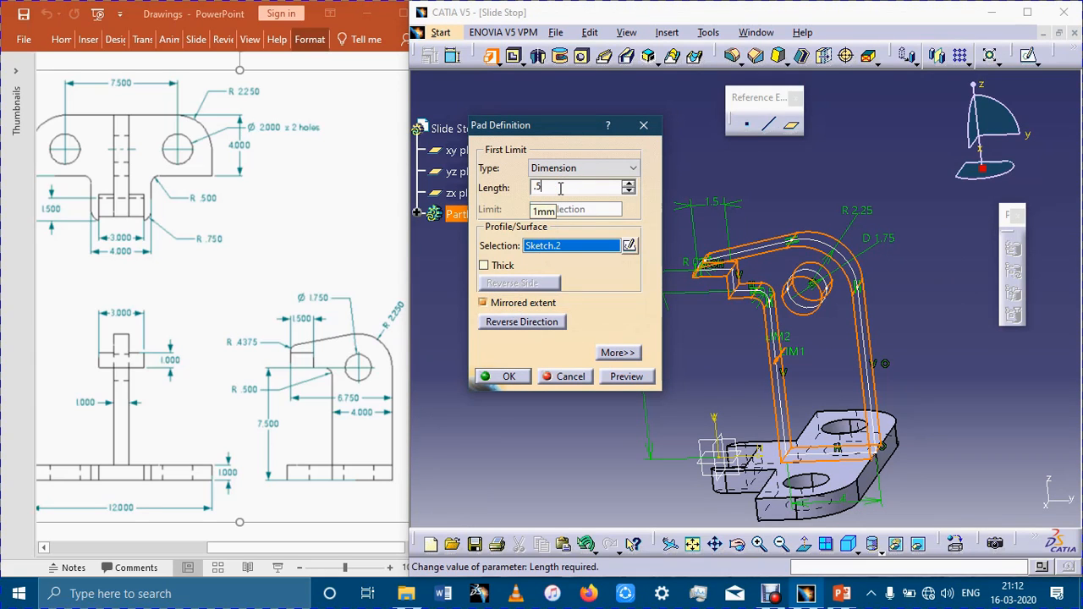
key(Return)
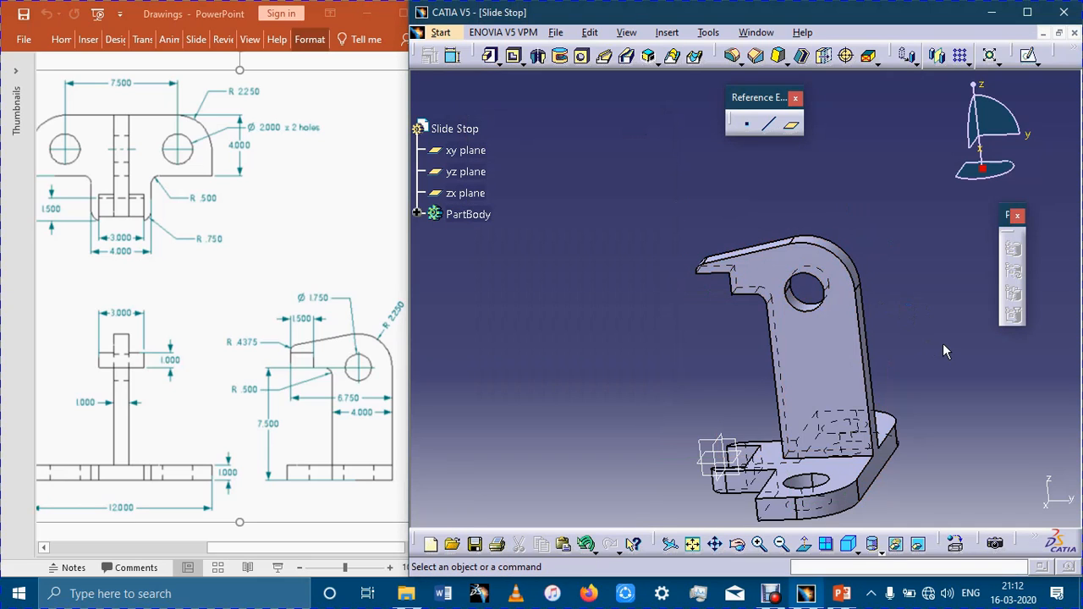
Sketch on the yz plane a rectangle about 1.2 mm wide, starting on the V axis just below the arm's tip.
click(713, 446)
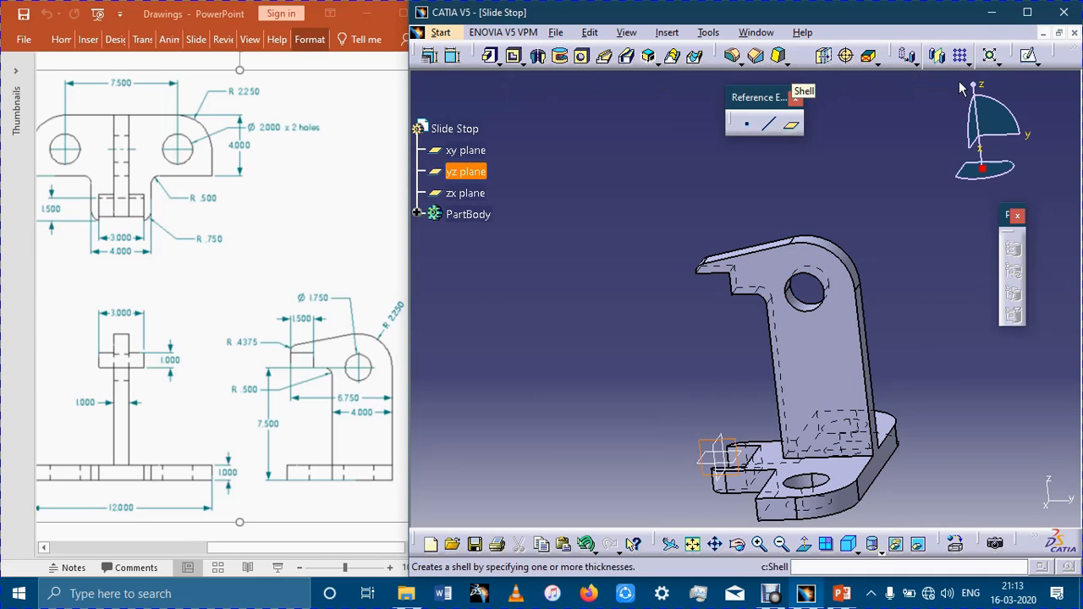
click(1028, 56)
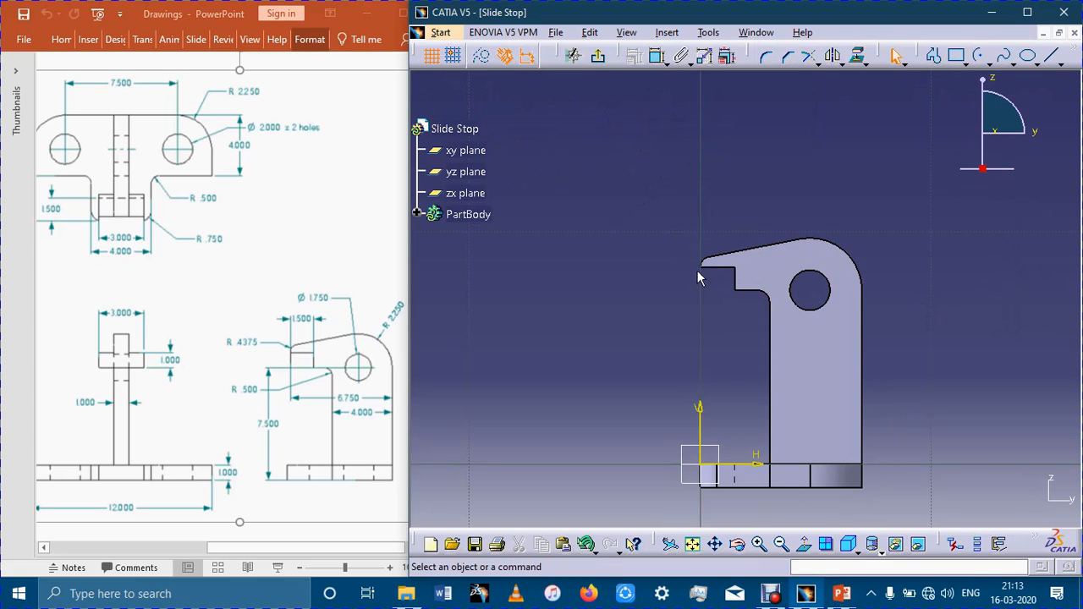
click(967, 64)
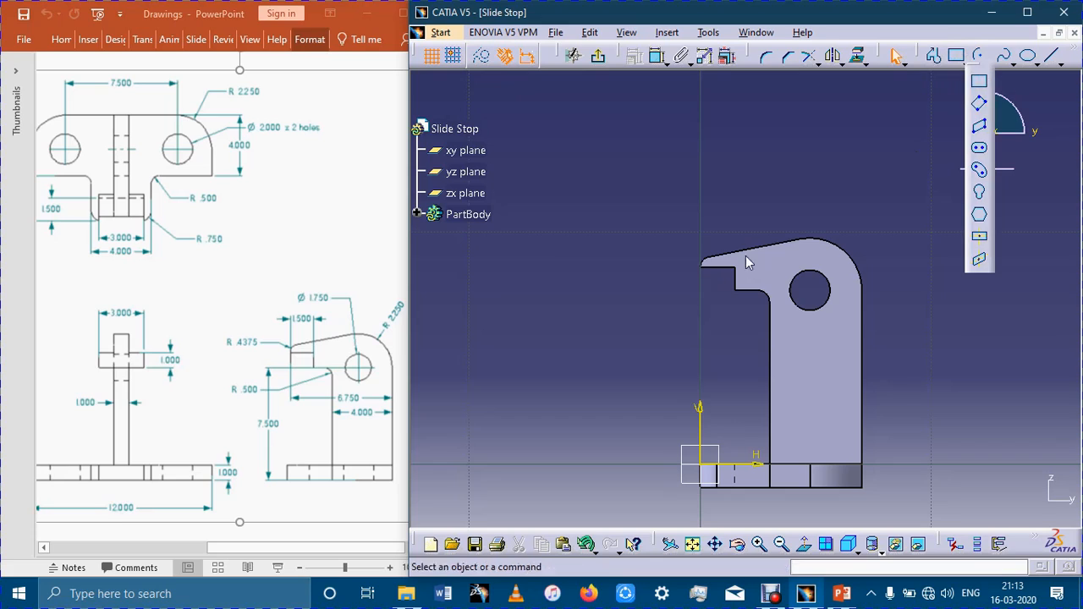
click(979, 82)
click(702, 267)
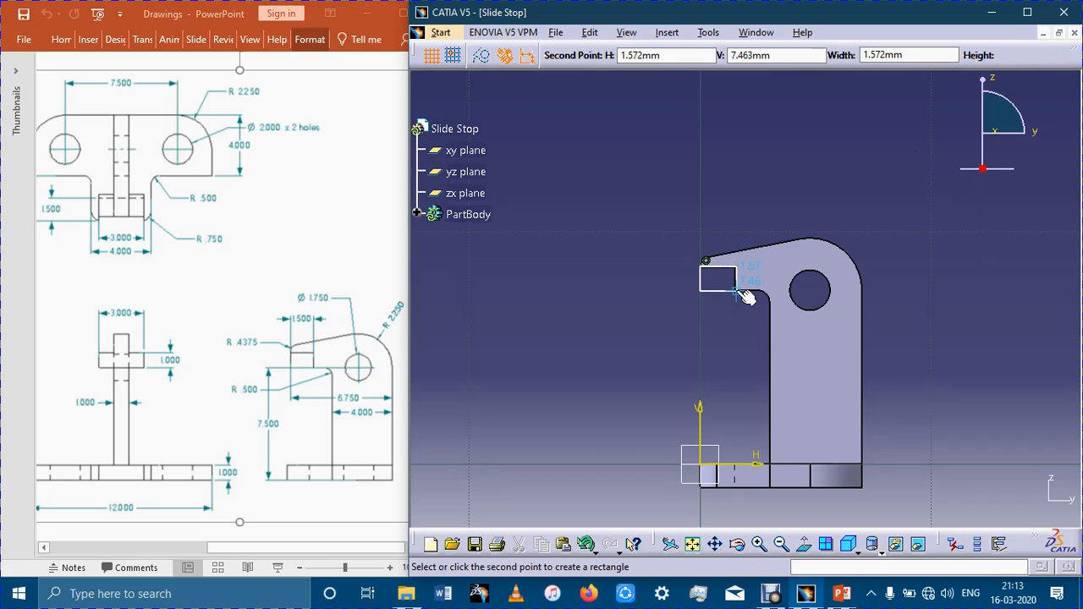
click(735, 292)
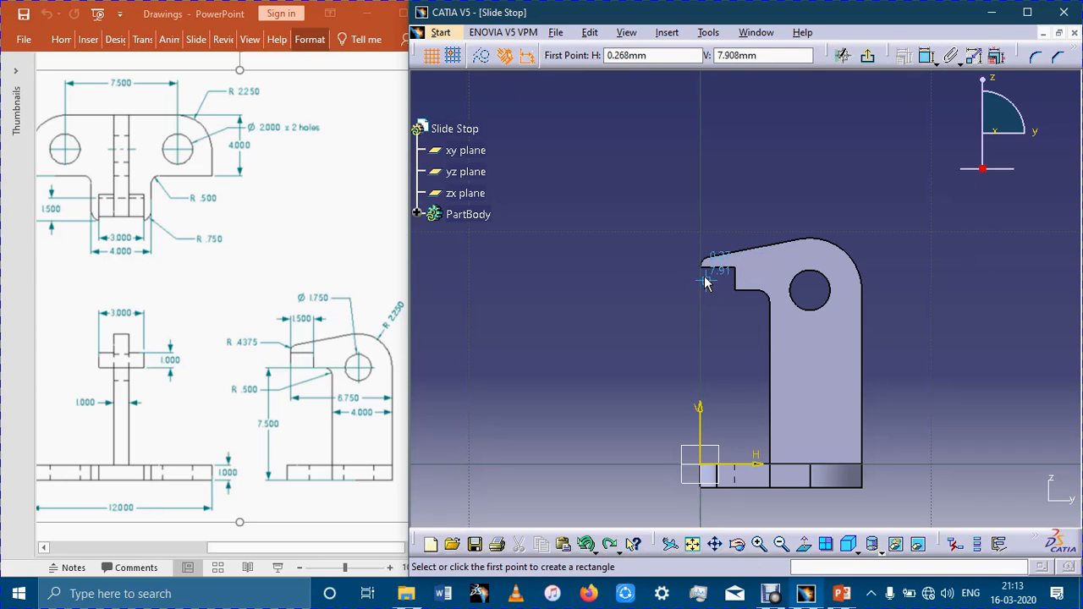
click(701, 275)
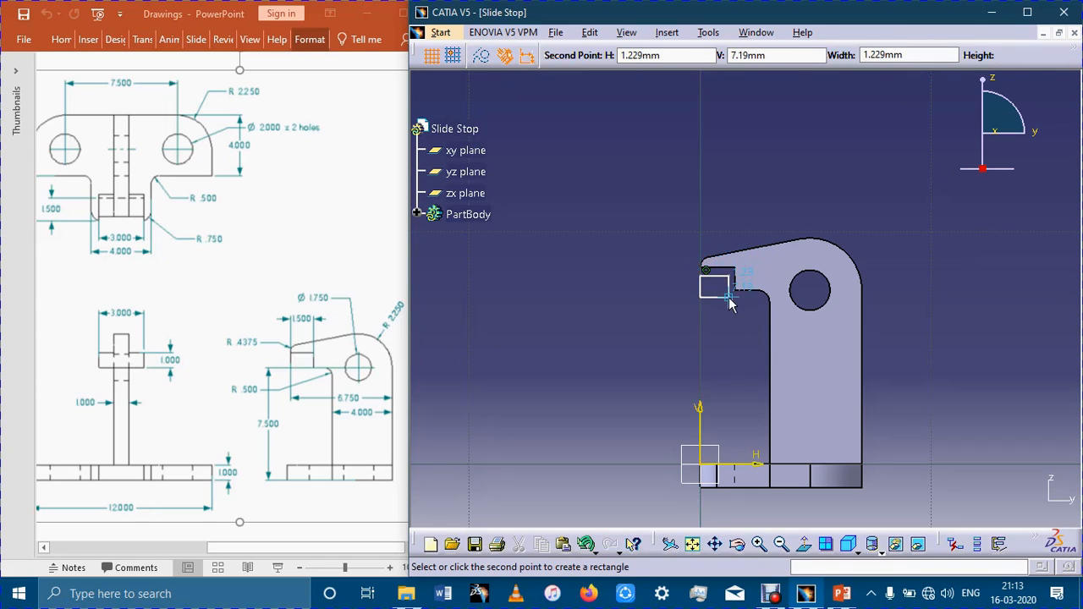
click(728, 297)
key(Escape)
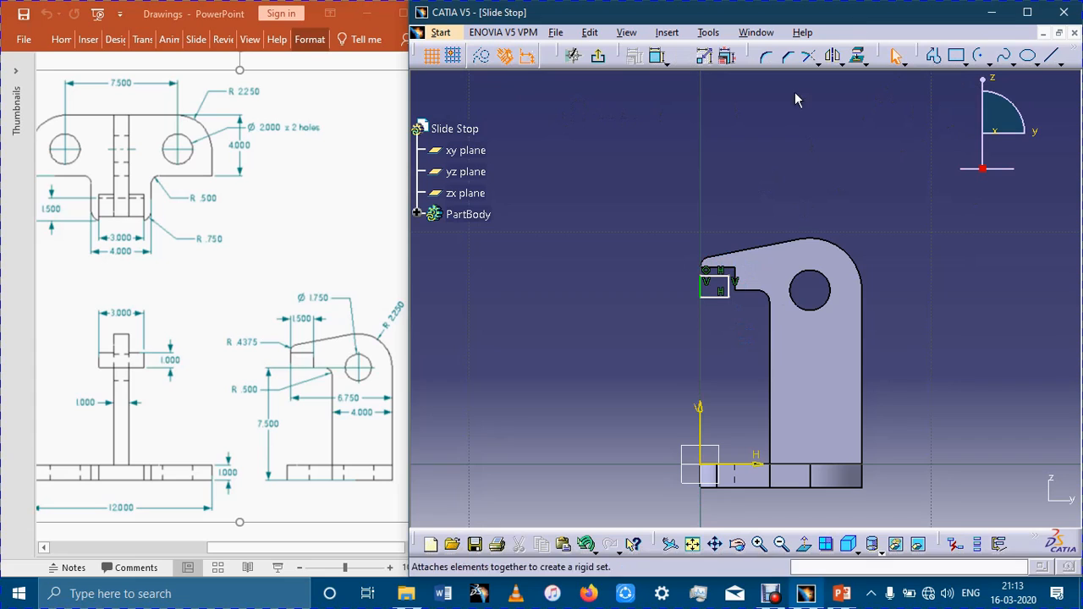
Make the rectangle's upper edge coincident with the tip's underside and its inner edge coincident with the arm's vertical step face.
click(657, 55)
click(715, 280)
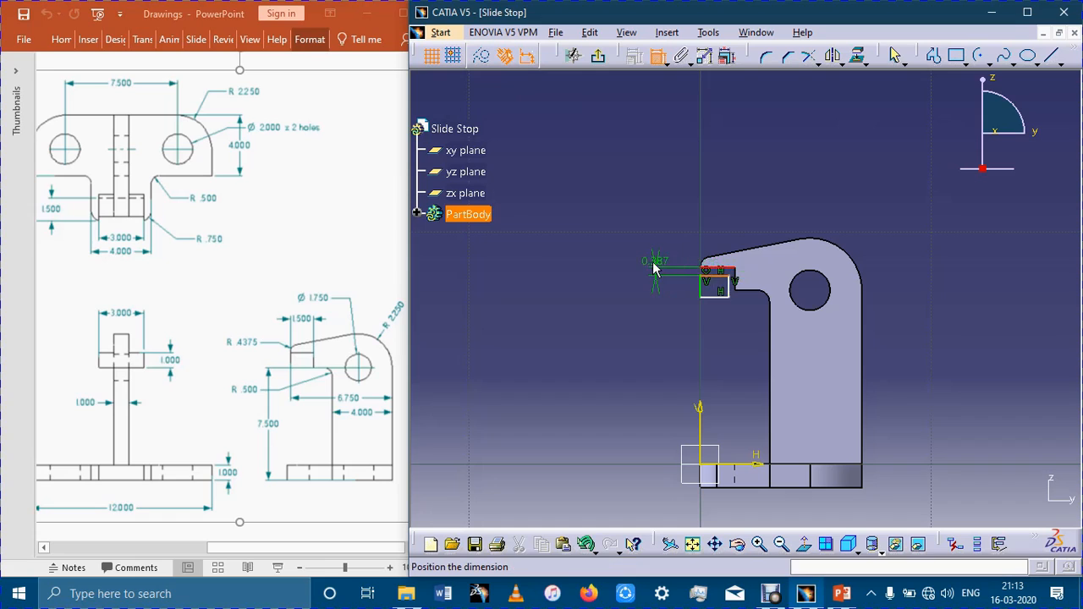
right_click(653, 268)
click(682, 391)
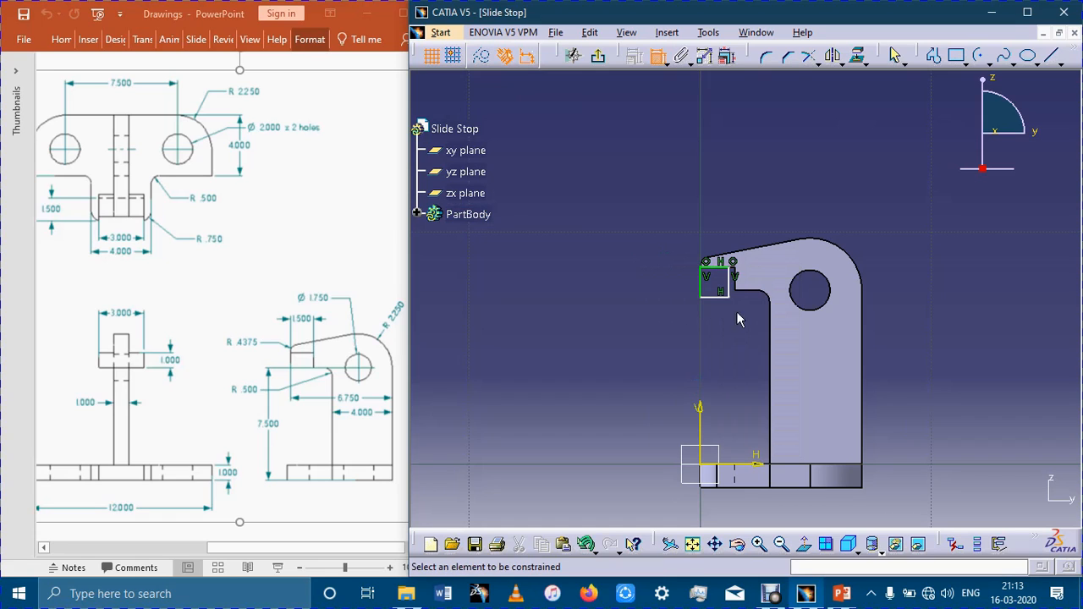
click(741, 290)
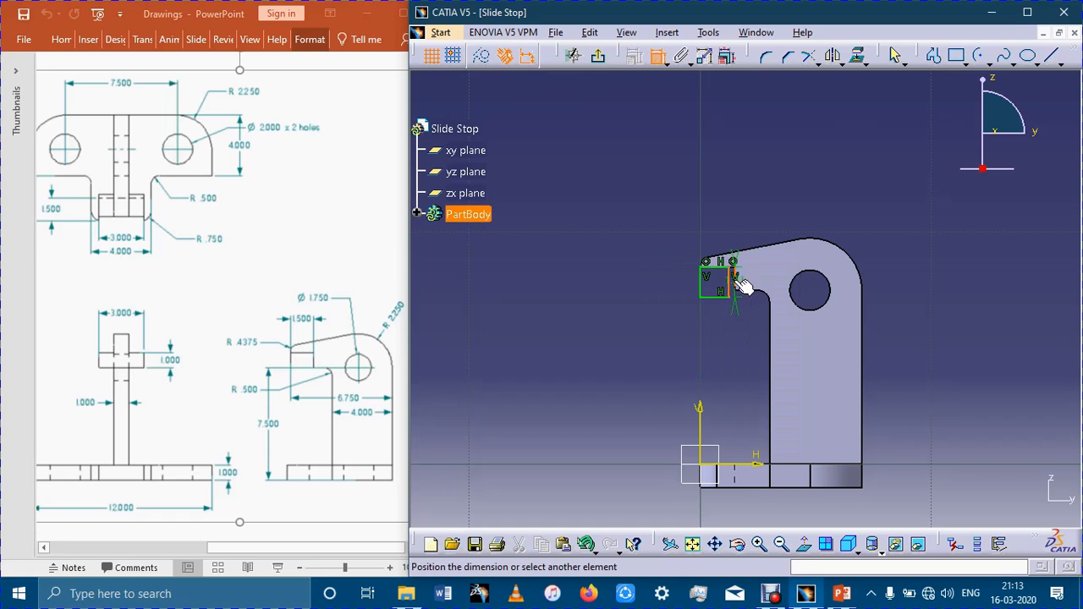
right_click(742, 332)
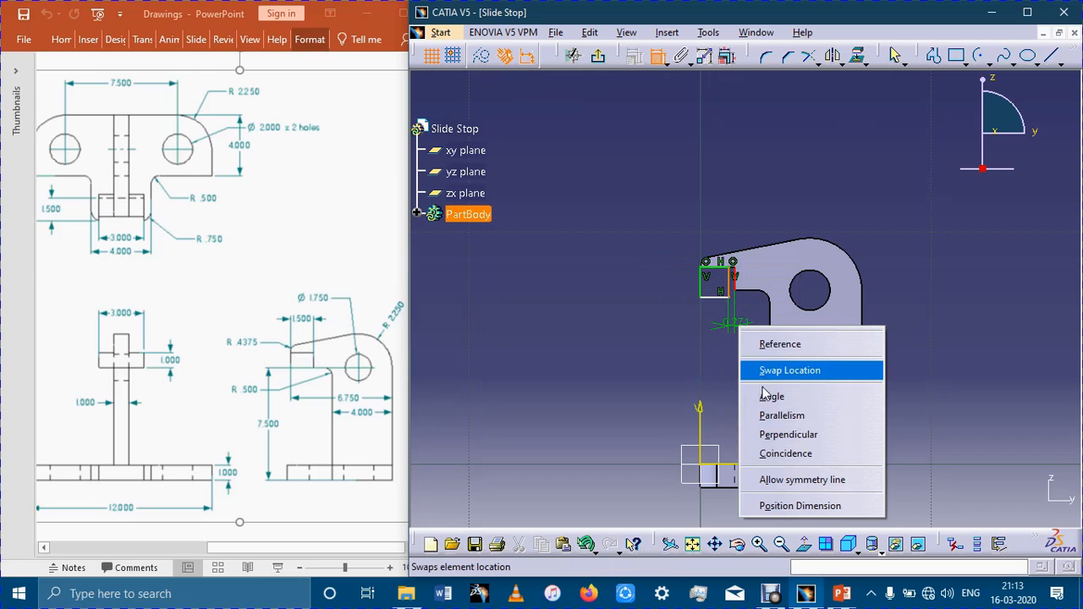
click(776, 454)
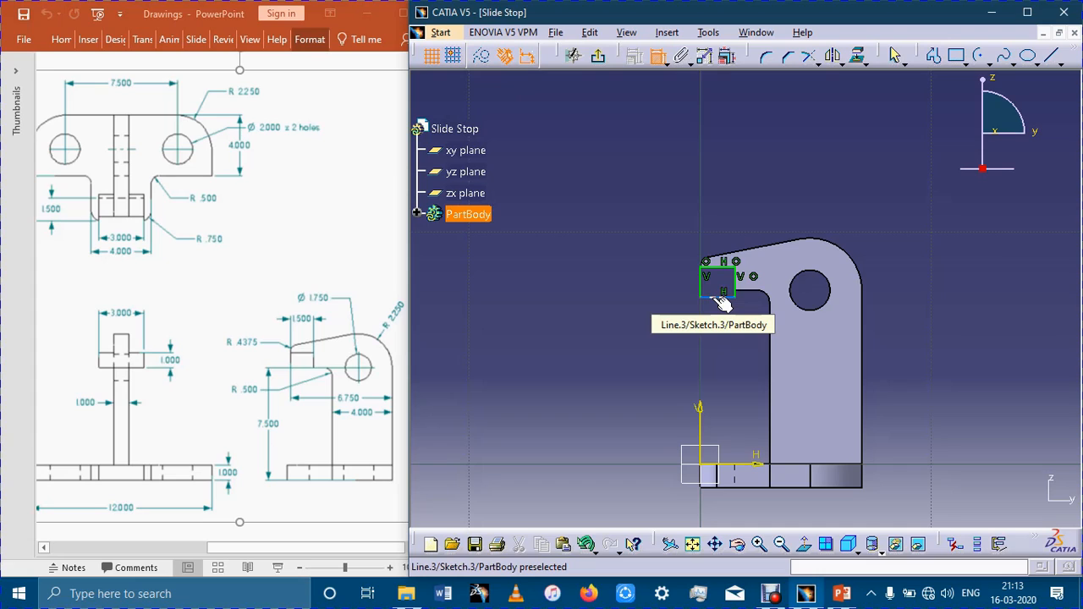
Dimension the rectangle's lower edge 7.5 mm above the H axis.
click(722, 298)
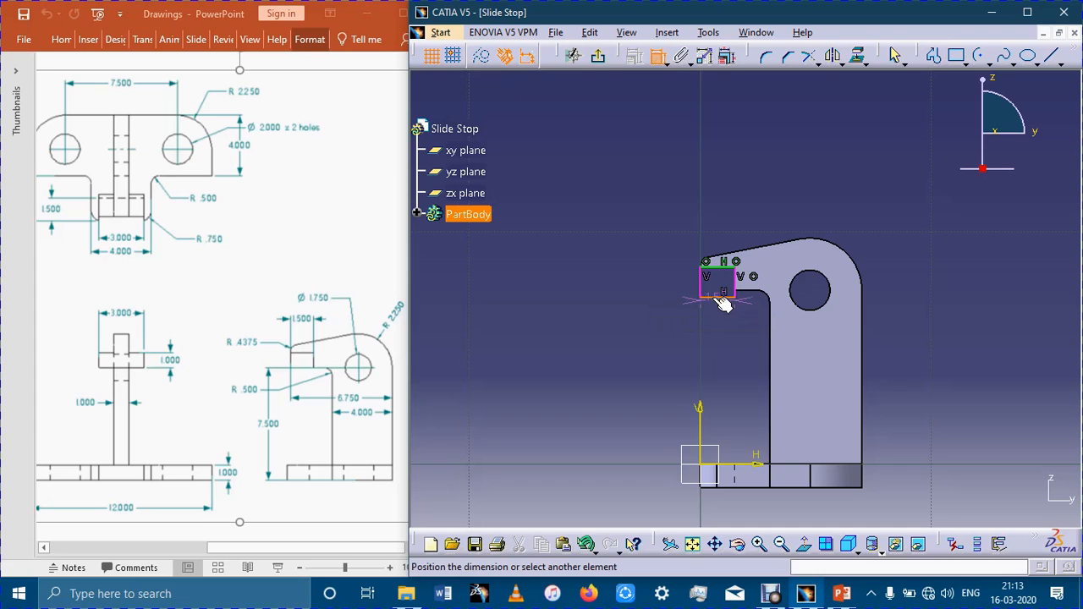
click(751, 468)
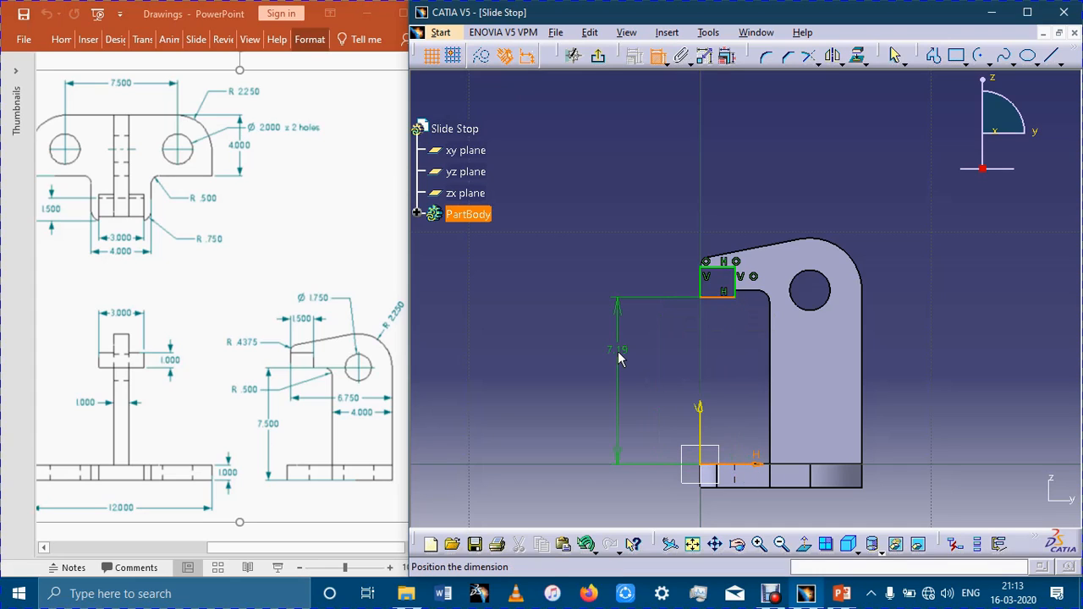
click(617, 357)
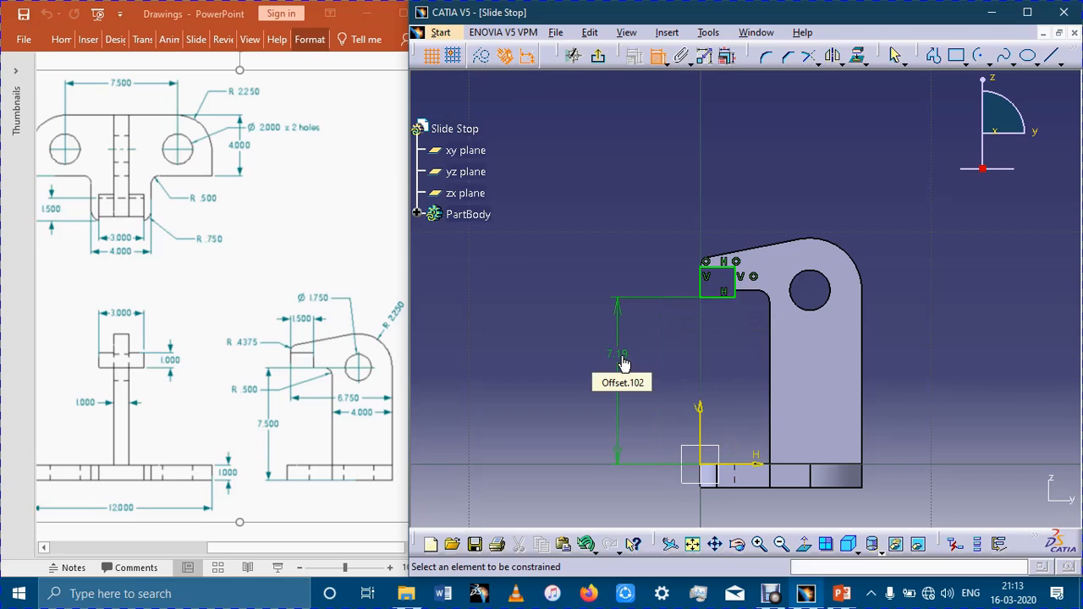
double_click(623, 362)
text(7.5)
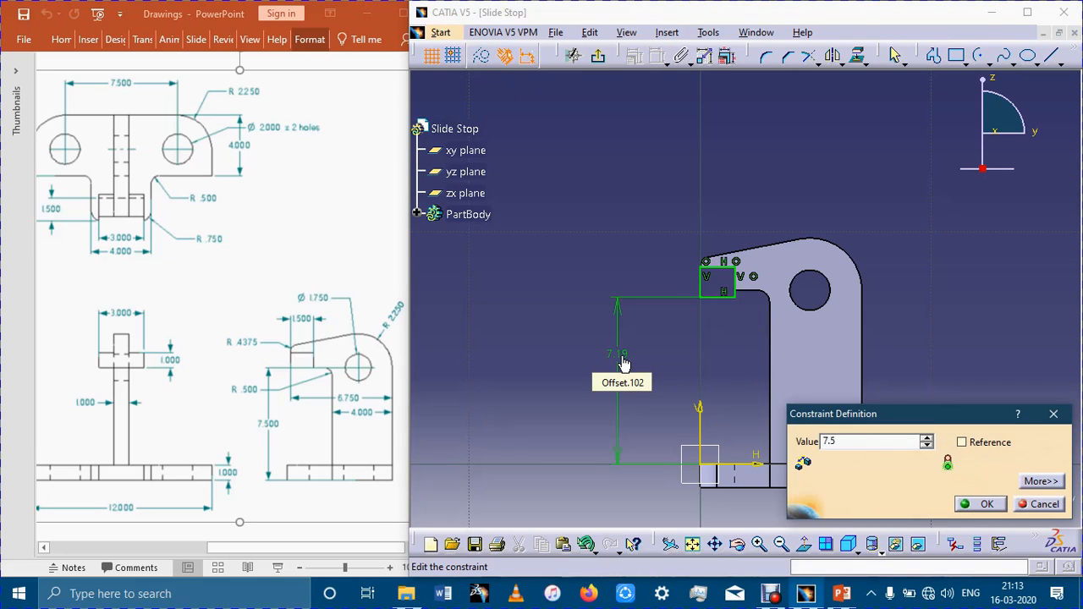
key(Return)
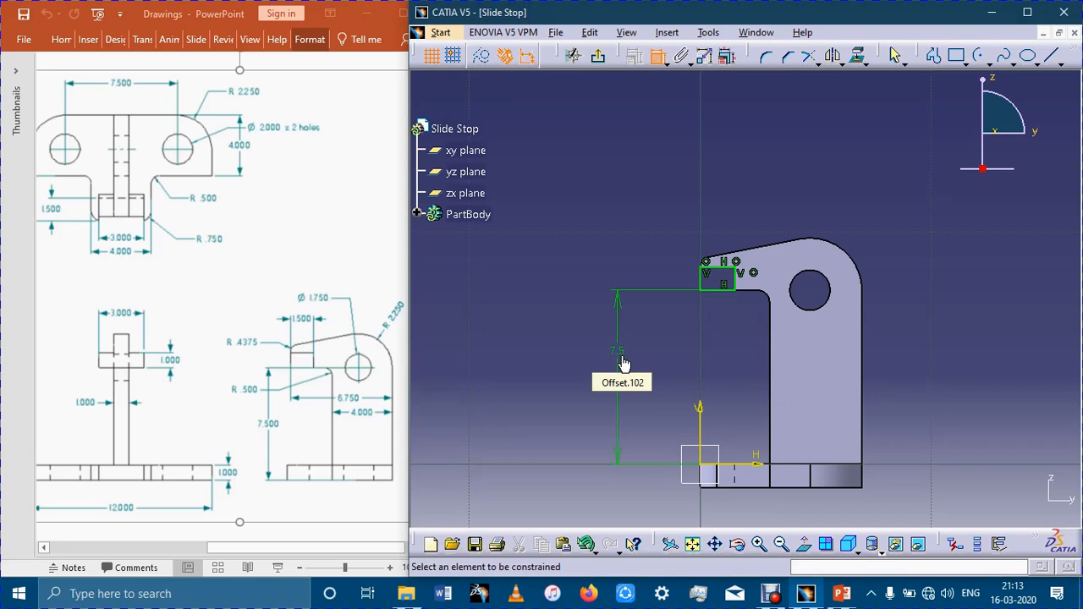
Extrude the rectangle 1.5 mm with mirrored extent, forming a block 3 mm wide in total under the arm's tip.
click(599, 56)
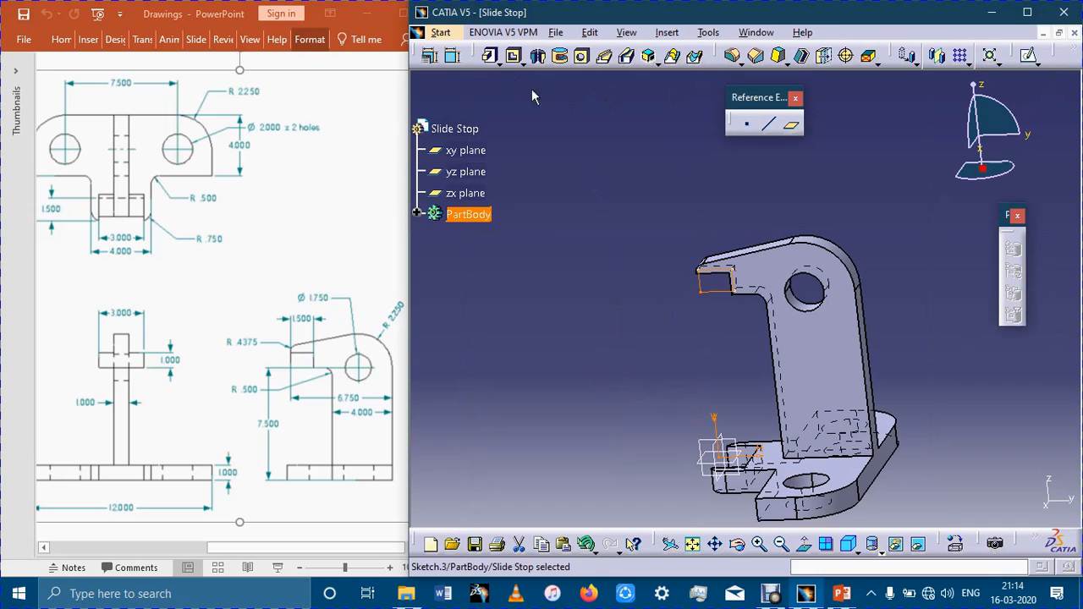
click(490, 55)
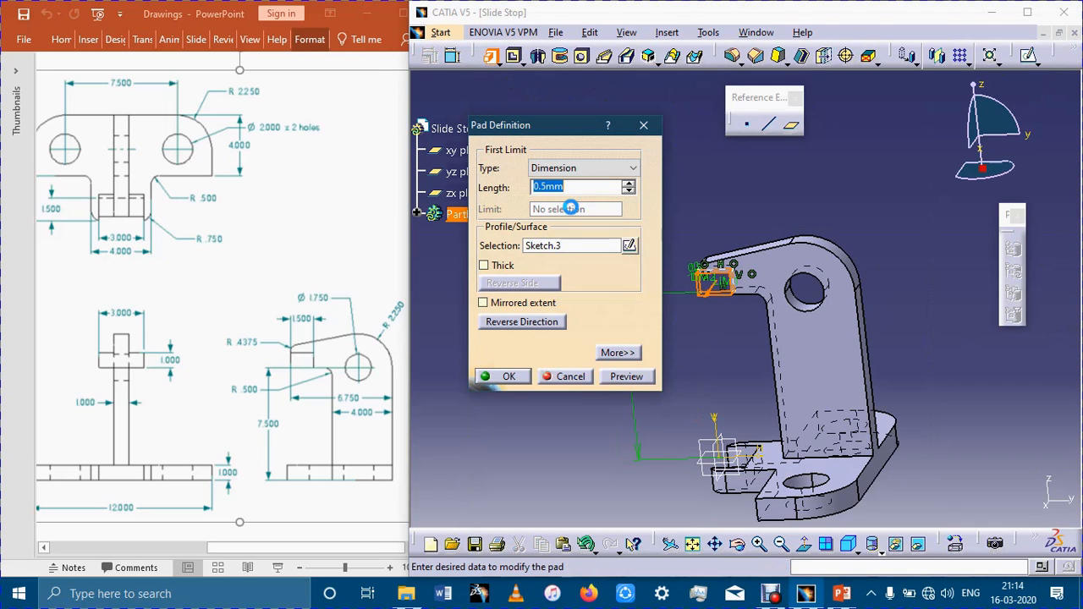
click(521, 306)
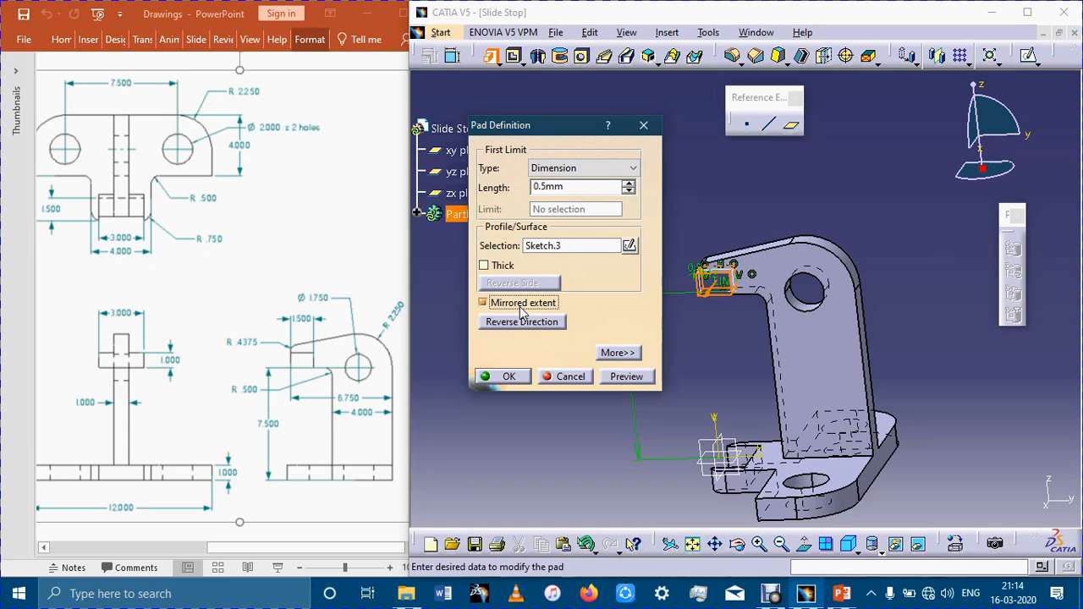
click(537, 187)
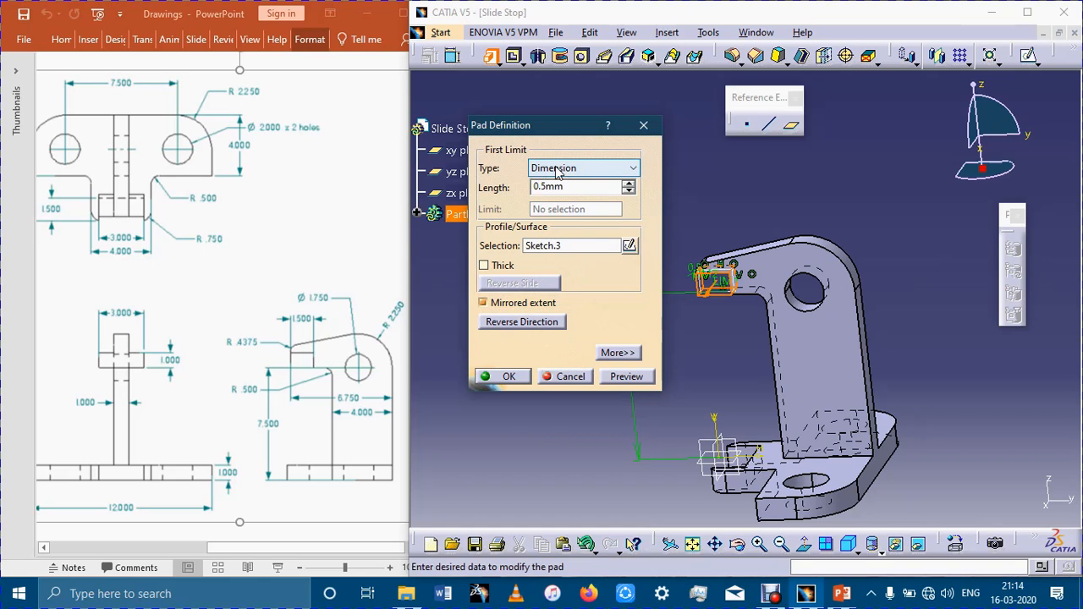
text(1)
key(Return)
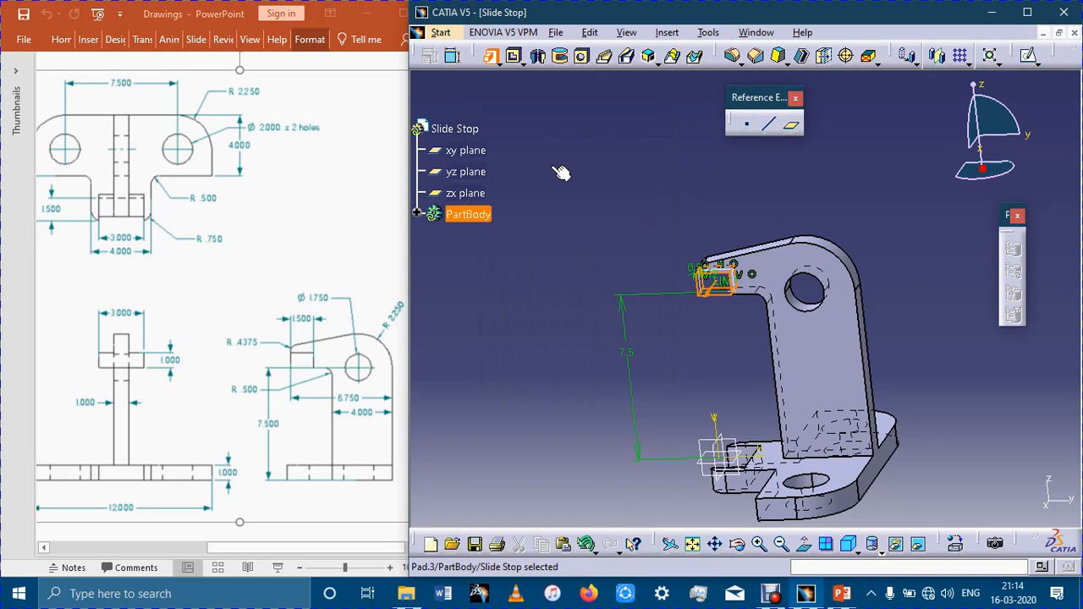
Display the whole part in an isometric view and clear the floating palettes away from it.
click(848, 544)
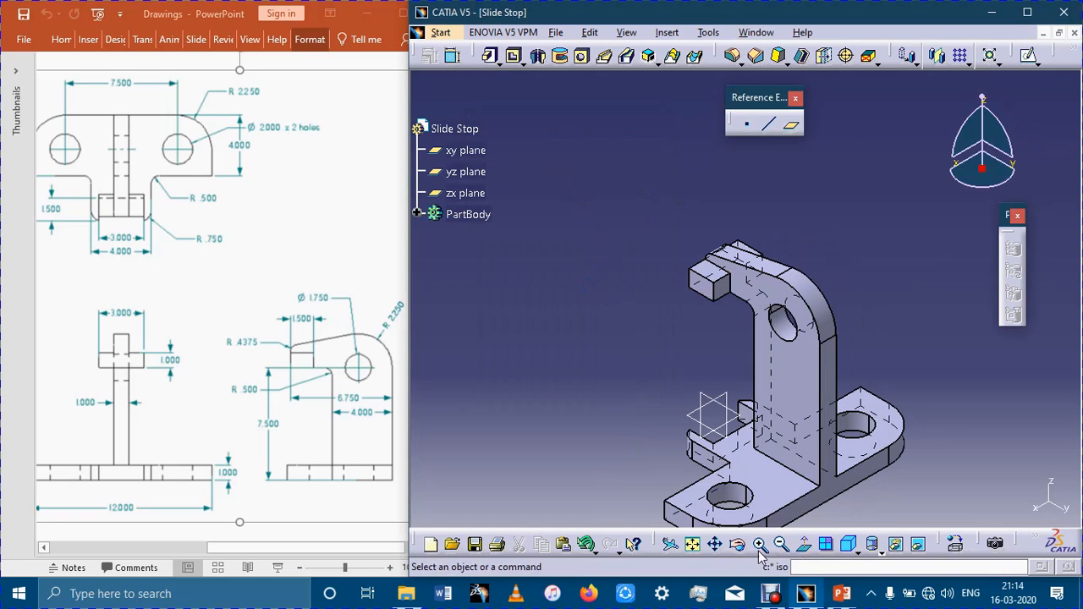
click(692, 544)
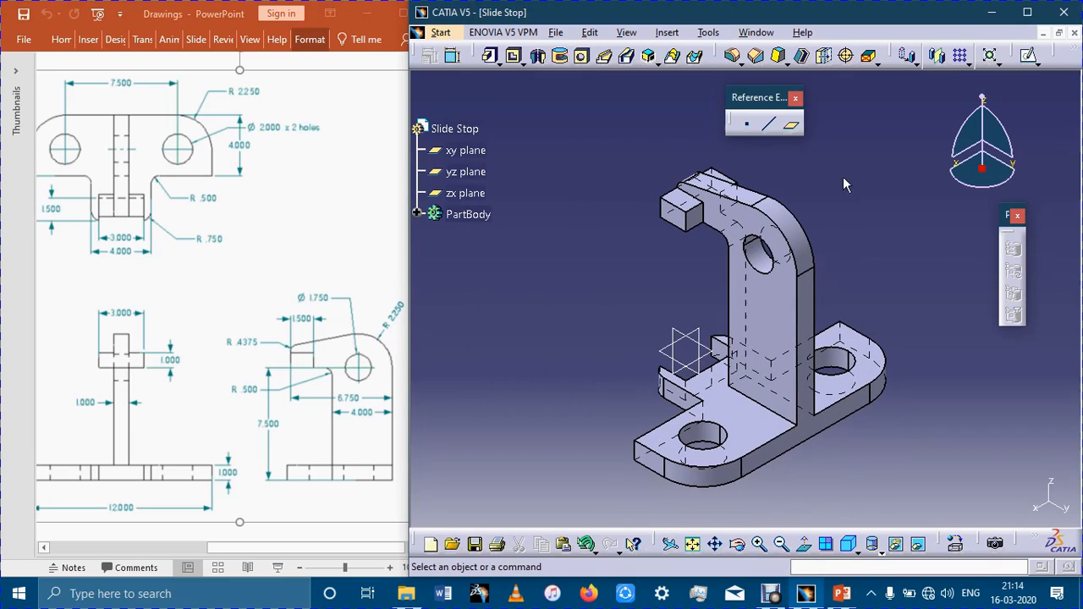
drag(799, 90, 582, 83)
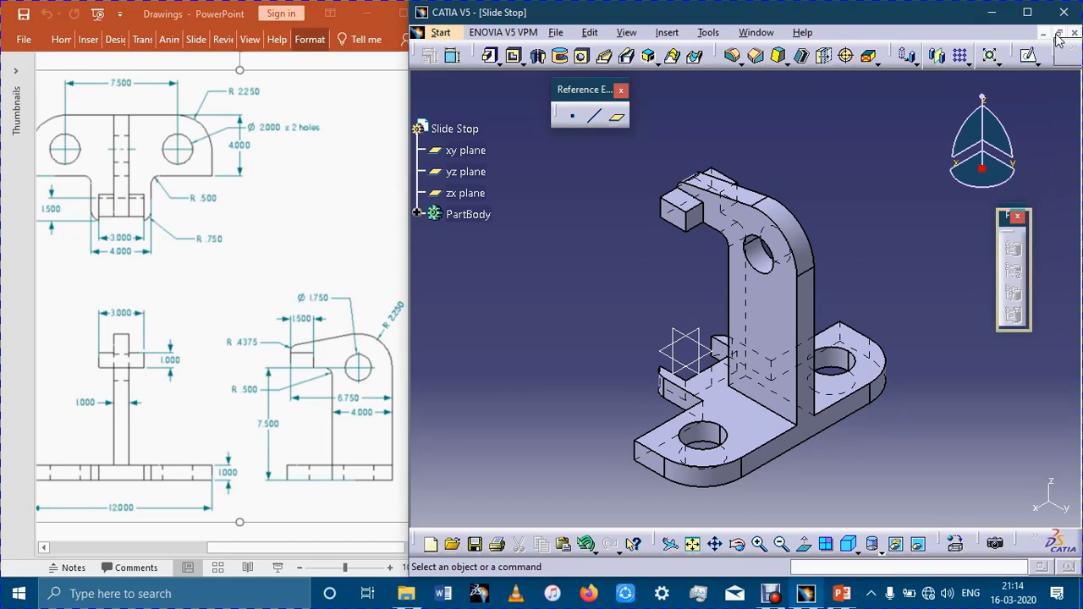
click(1018, 215)
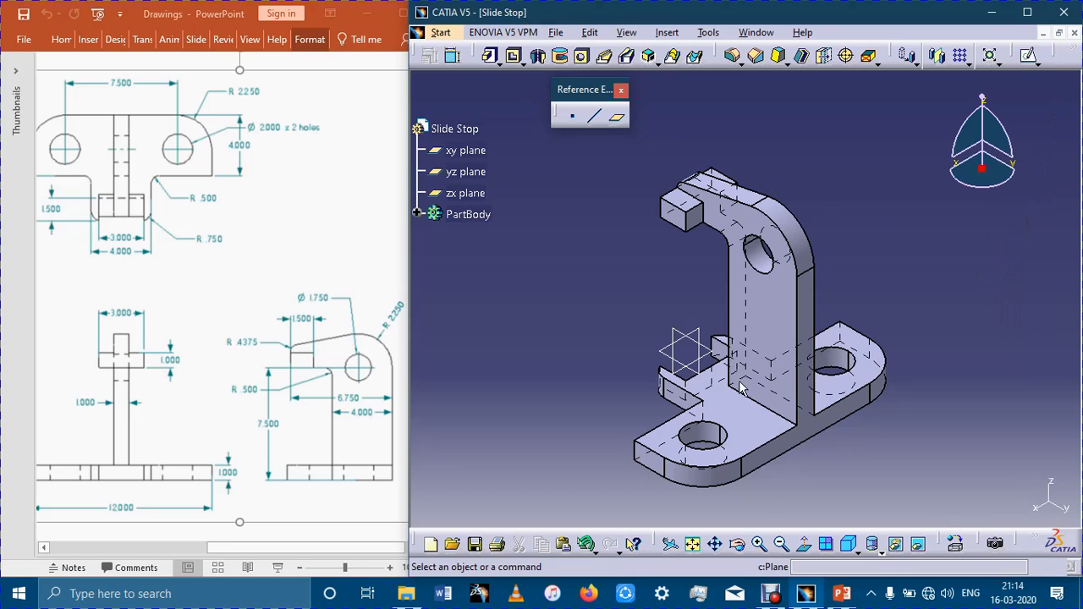
click(770, 595)
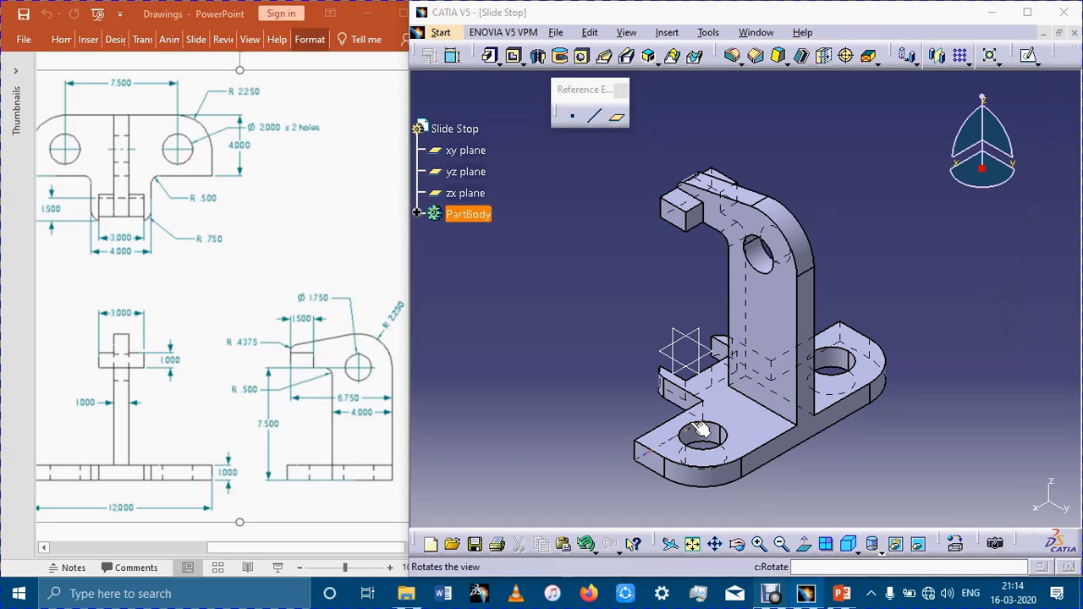